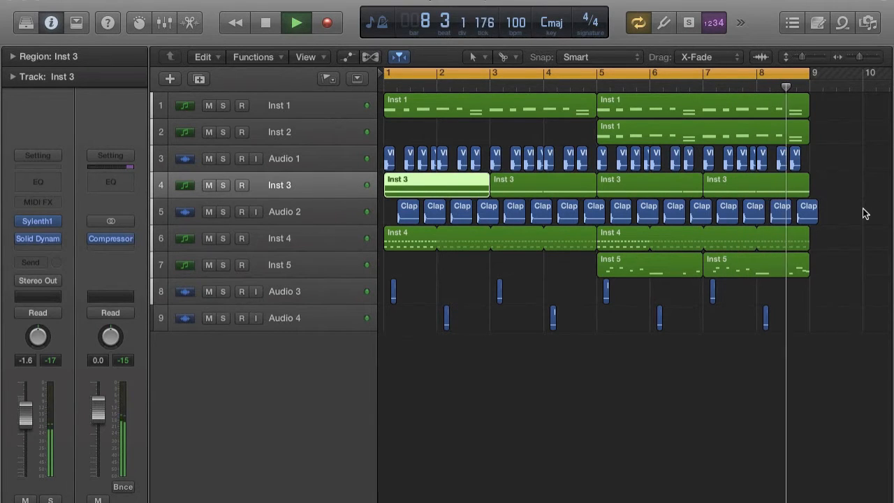
Step: Stop playback and add a new software instrument track below Audio 4
key("space")
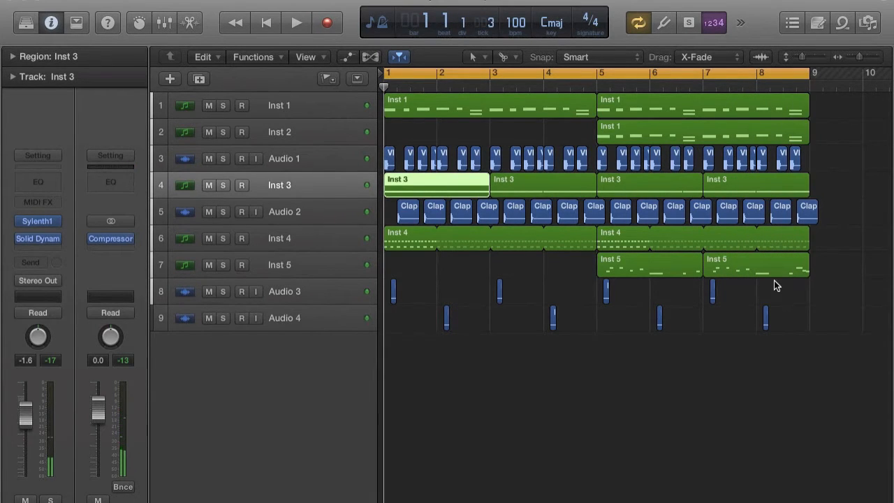
key("super+Right")
key("super+Right")
key("super+Left")
key("super+Left")
key("super+Left")
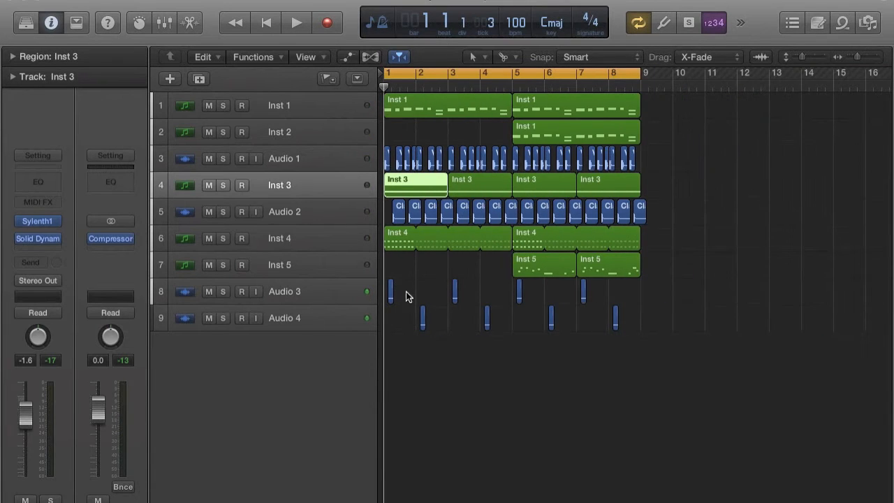
double_click(291, 368)
key("super+Right")
key("super+Right")
key("super+Right")
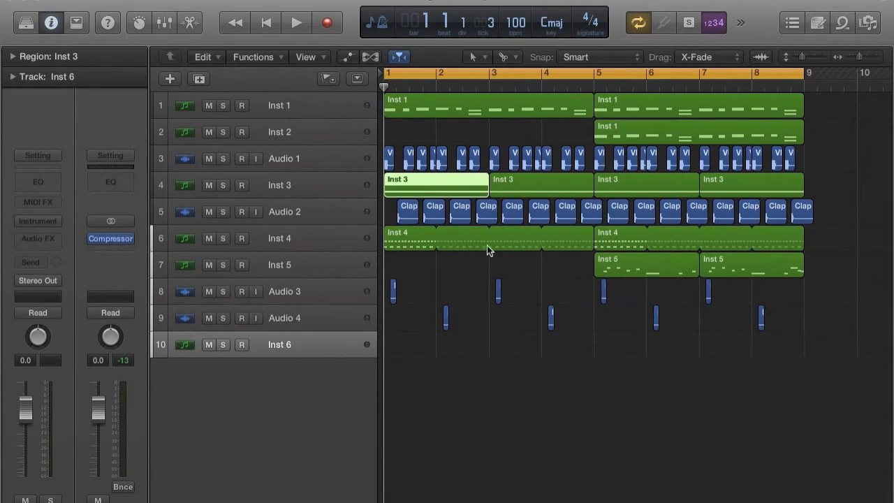
Step: Load LennarDigital's Sylenth1 in stereo as the Inst 6 track's instrument and reset it to the Init preset
left_click(349, 187)
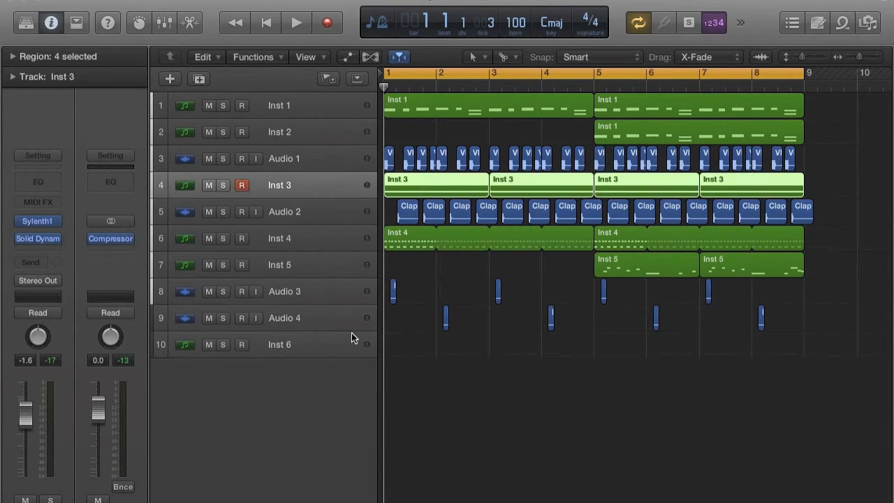
left_click(324, 347)
left_click(48, 221)
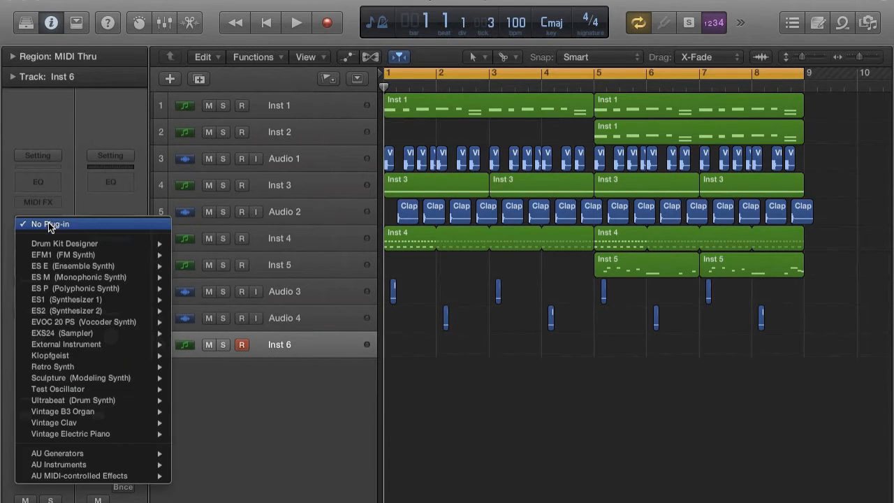
mouse_move(98, 465)
mouse_move(258, 482)
mouse_move(313, 485)
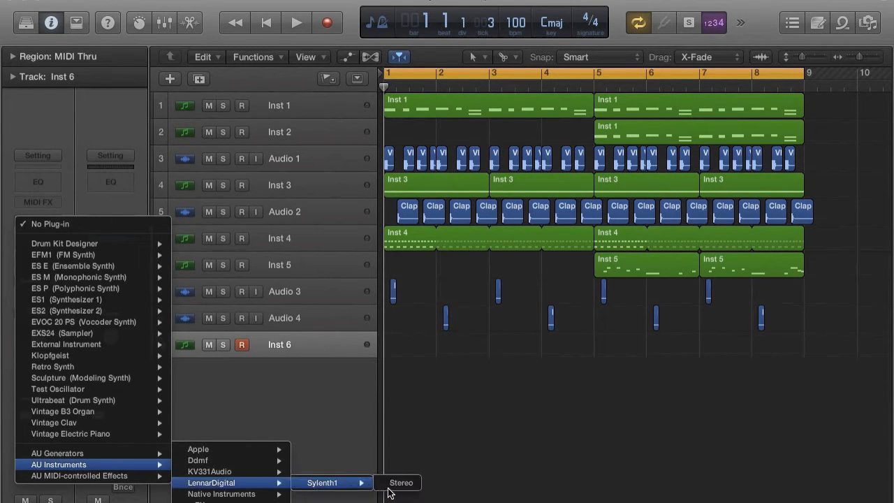
left_click(395, 483)
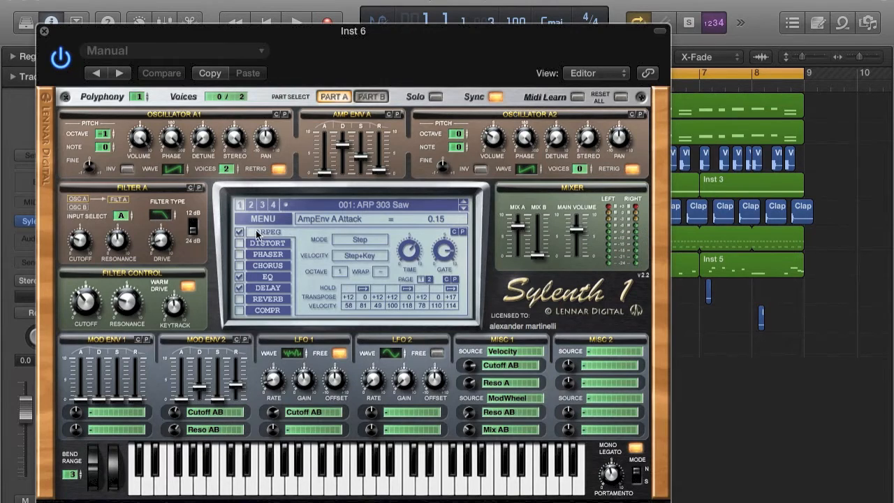
left_click(261, 219)
left_click(268, 321)
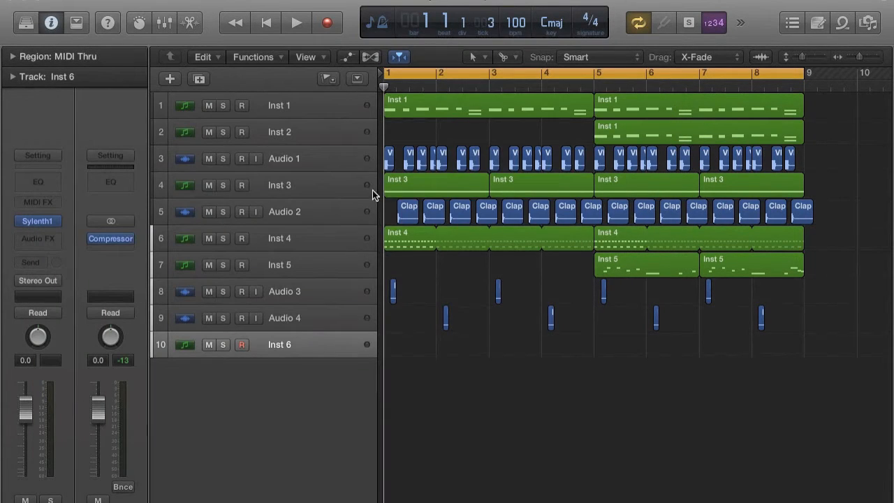
Step: Mute the Inst 3 track and draw an Inst 6 region spanning bars 1 to 3, opening it for note editing
left_click(209, 186)
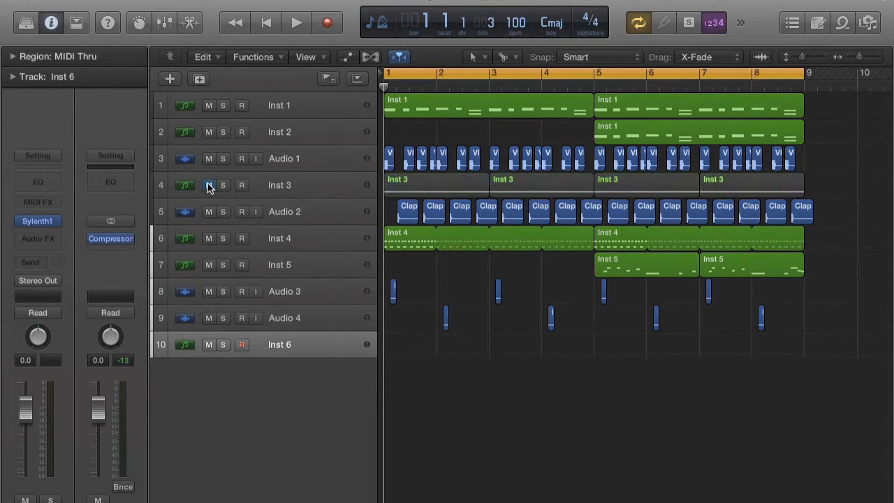
left_click(500, 57)
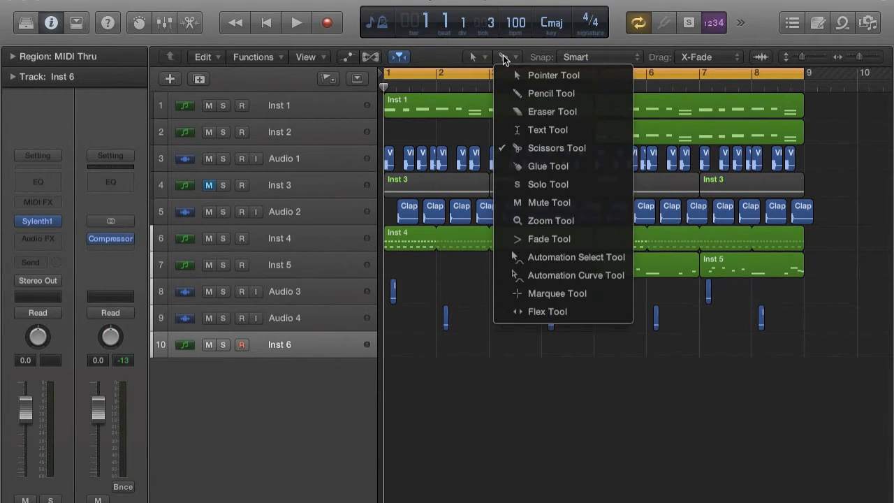
left_click(524, 92)
left_click(400, 345)
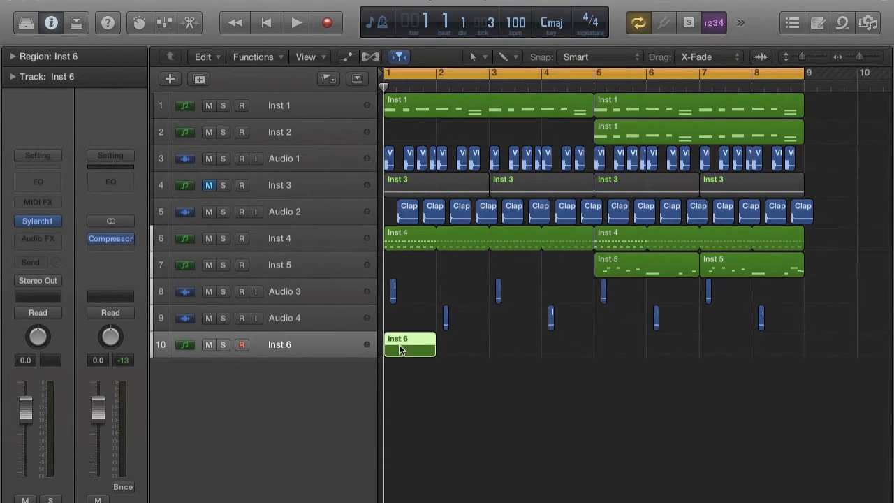
left_click_drag(431, 353, 491, 352)
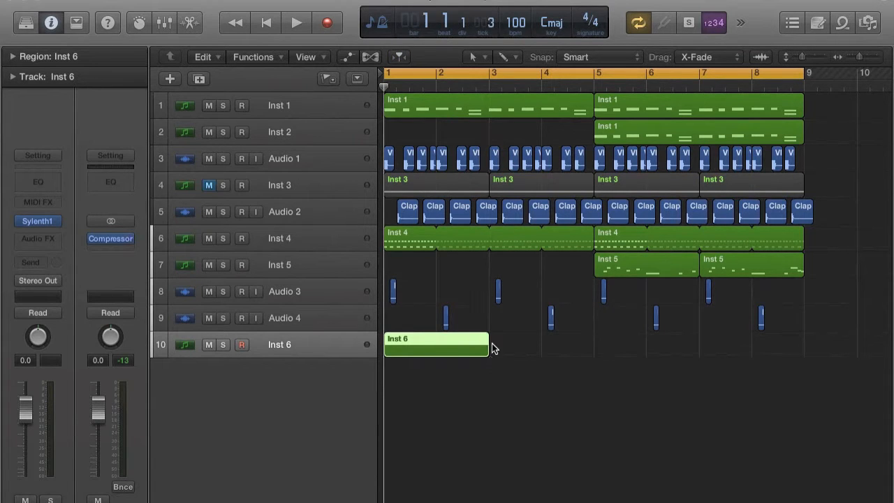
double_click(465, 351)
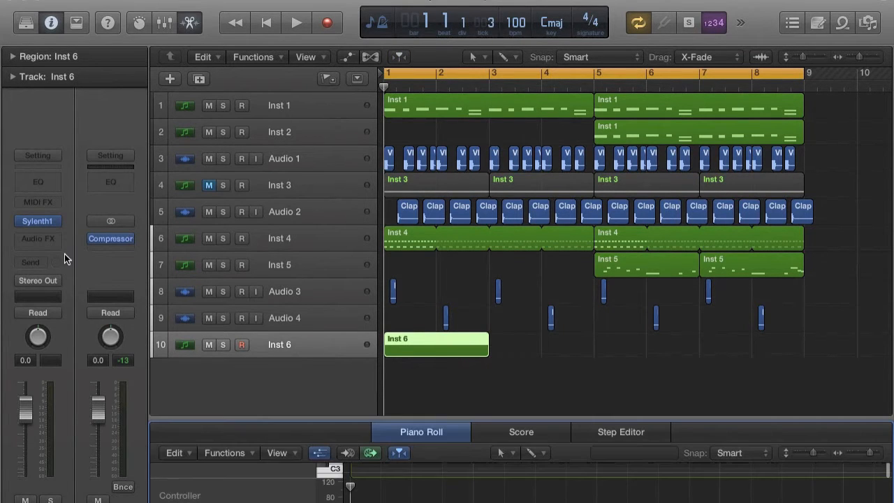
Step: Set Sylenth1's oscillator A1 to Sine and shape amp envelope A with raised decay, sustain 1.03 and release 0.90, auditioning some notes
left_click(33, 222)
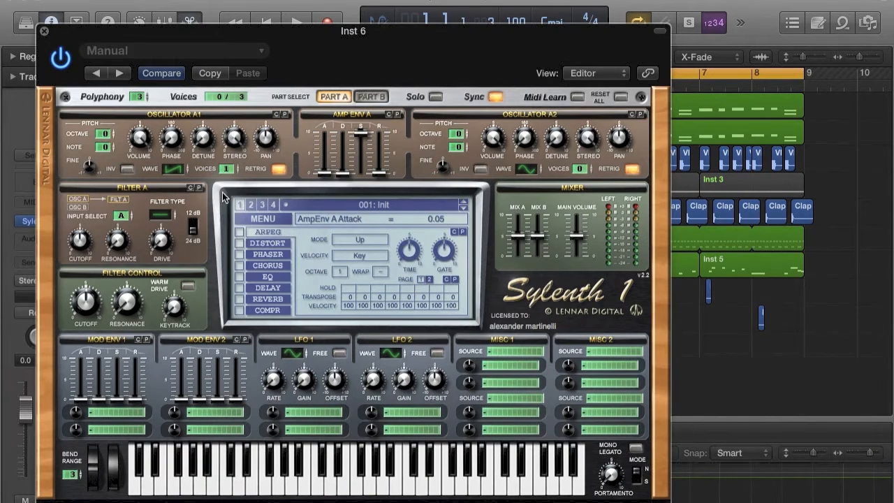
left_click(178, 171)
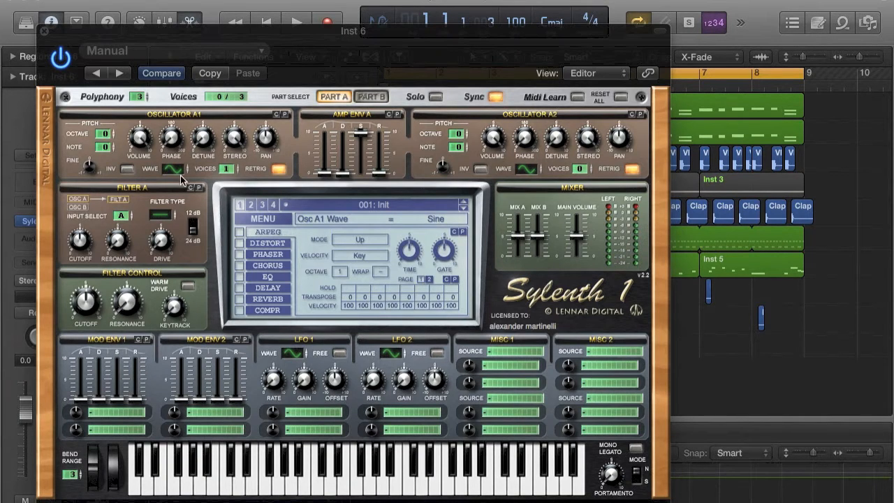
left_click(325, 176)
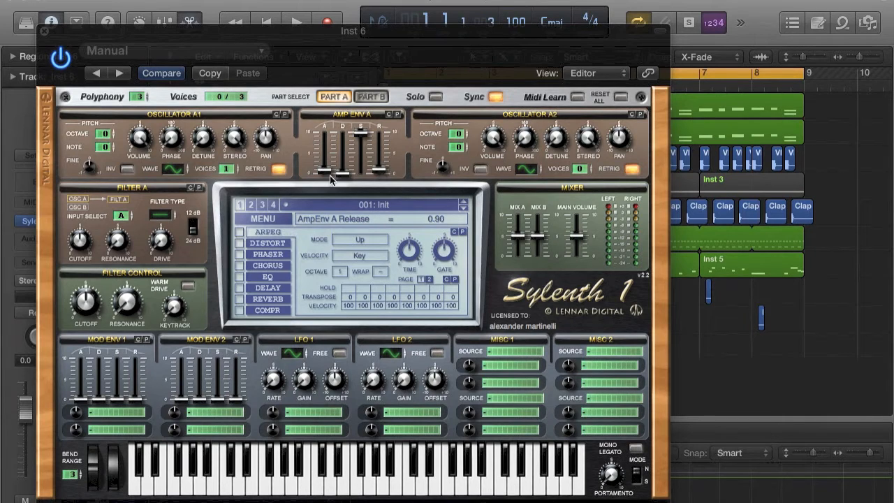
left_click_drag(348, 171, 361, 260)
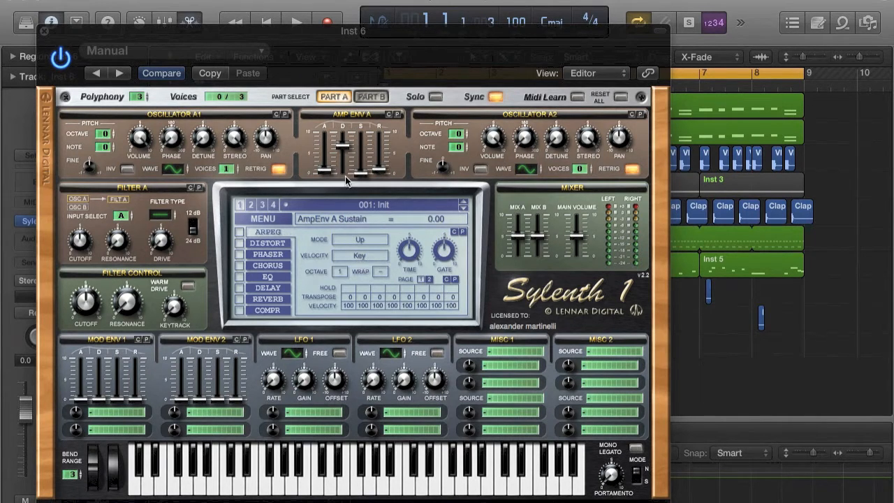
left_click_drag(361, 173, 359, 160)
left_click(202, 485)
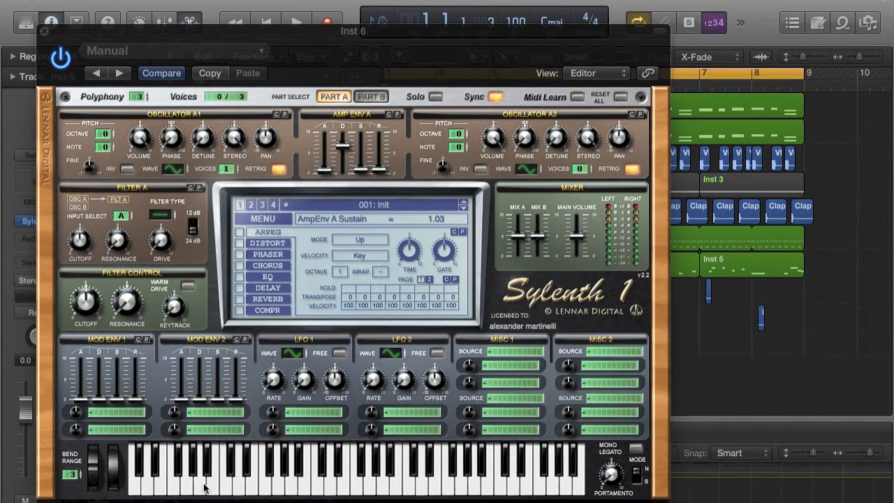
left_click(408, 485)
Step: Enable OverDrive distortion in Sylenth1 with an amount of 2.62, audition it and close the synth
left_click(239, 244)
left_click(360, 286)
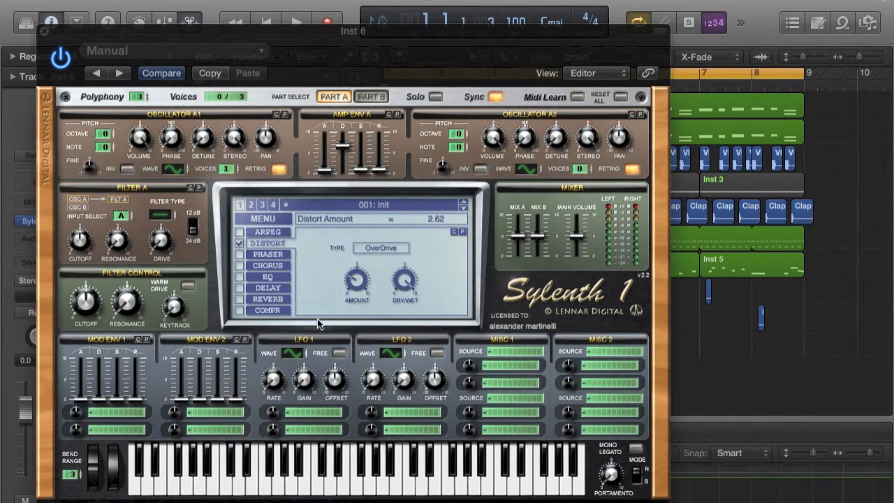
left_click(402, 484)
left_click(137, 484)
left_click(42, 33)
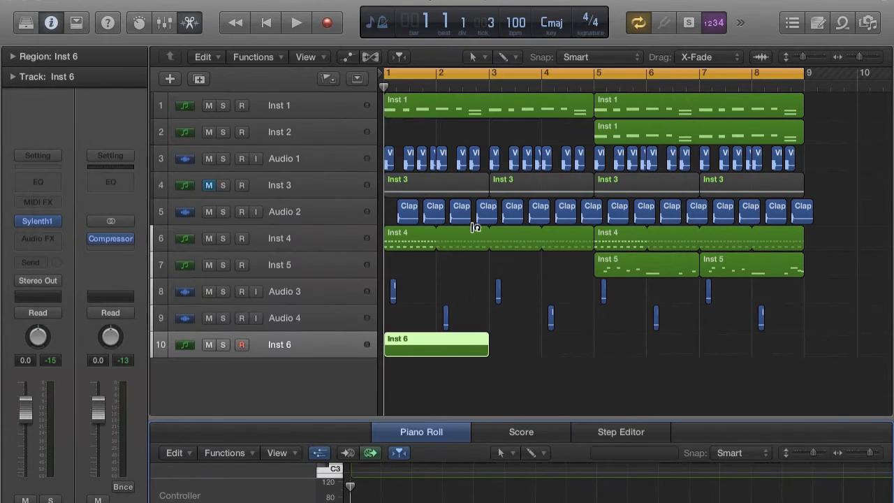
Step: Enlarge the note editor and examine the first Inst 3 region's bass notes, returning to the empty Inst 6 region
left_click_drag(445, 419, 447, 208)
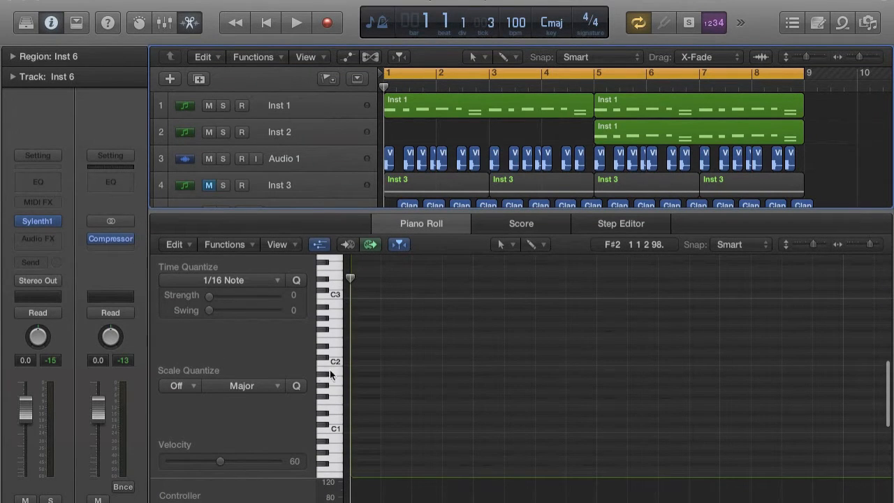
scroll(335, 363, "down", 1)
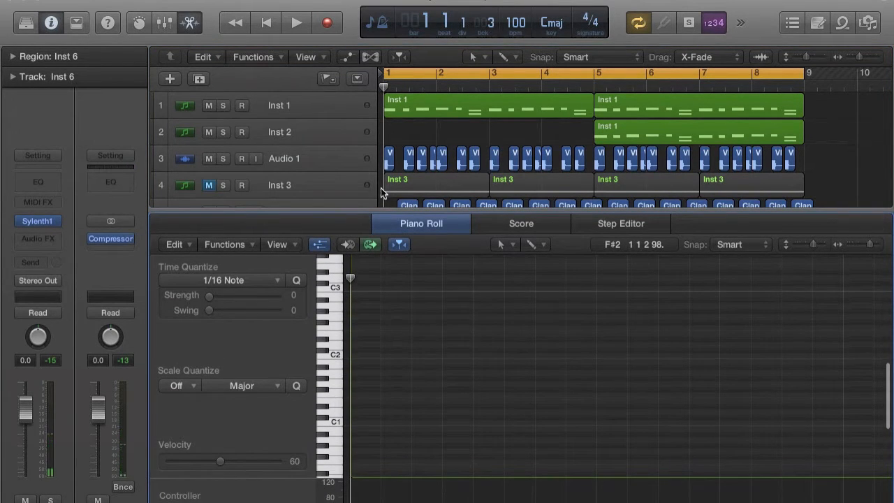
left_click(414, 175)
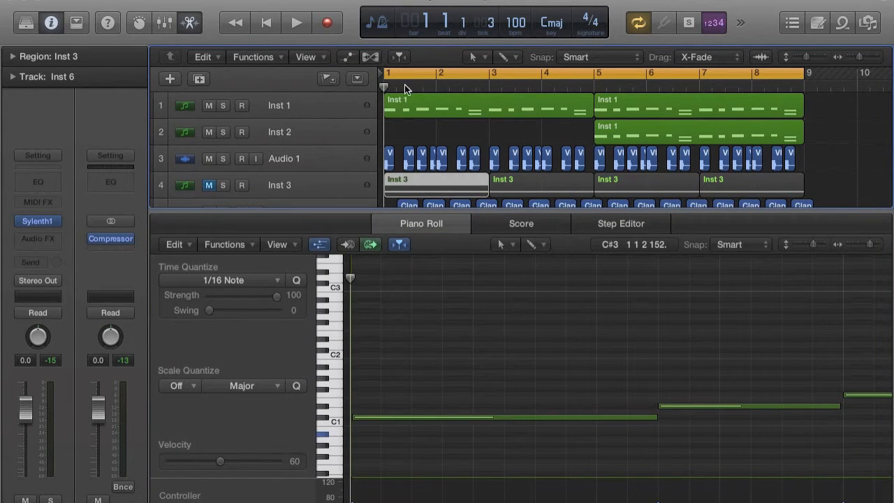
scroll(404, 84, "down", 4)
scroll(405, 85, "down", 3)
left_click(409, 159)
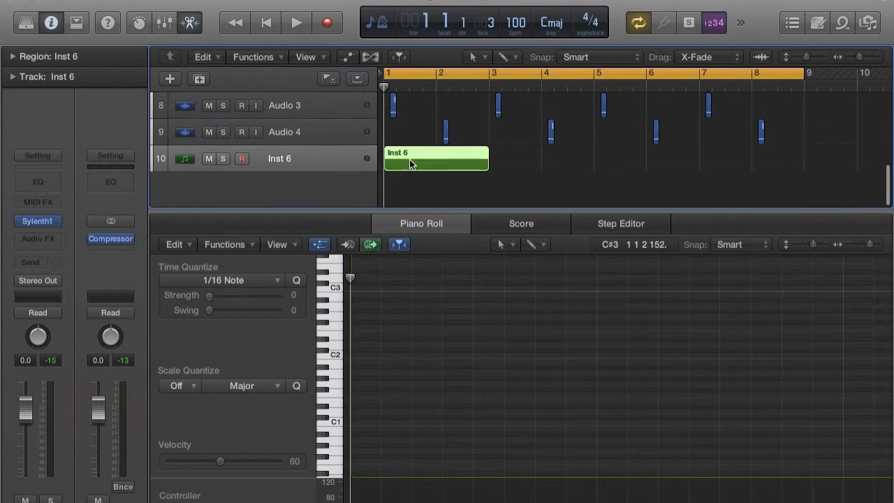
Step: Draw three back-to-back bass notes, C#1, D#1 and F1, from the Inst 6 region's start, about 2.5, 1.5 and 2.5 beats long
left_click(352, 418)
left_click_drag(408, 418, 658, 421)
key("super+Left")
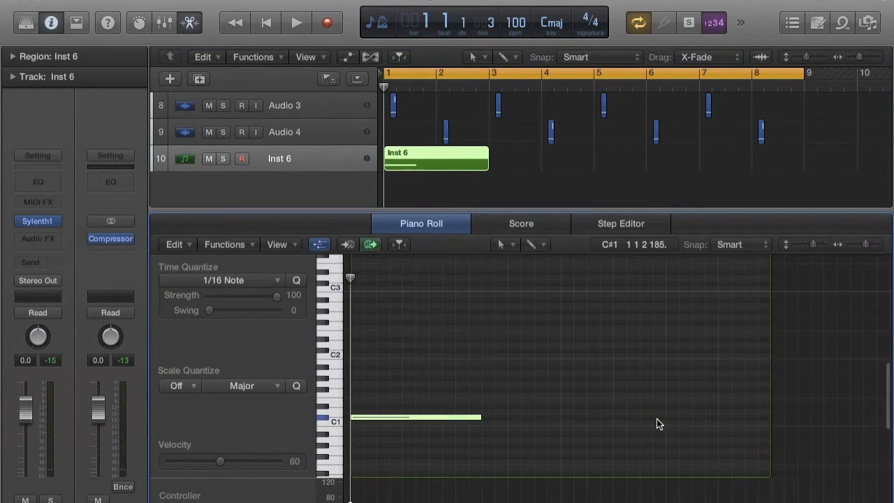
left_click(483, 407)
left_click_drag(612, 406, 560, 406)
left_click(564, 396)
left_click_drag(638, 395, 690, 401)
Step: Add a lower A#0 note directly after the F1, extending to the end of the Inst 6 region
scroll(670, 394, "down", 2)
left_click(535, 375)
left_click(695, 389, "super")
left_click_drag(695, 387, 705, 403)
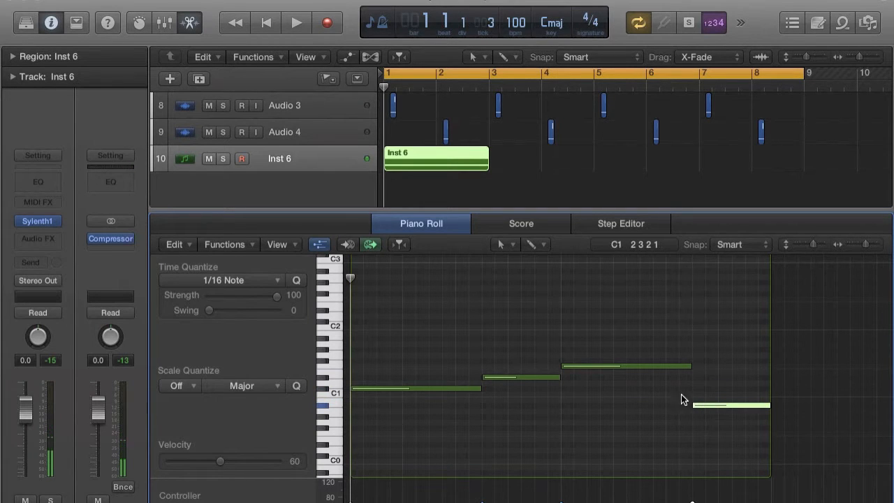
Step: Shrink the note editor and loop the Inst 6 region up to bar 9
left_click_drag(627, 211, 593, 412)
left_click(525, 352)
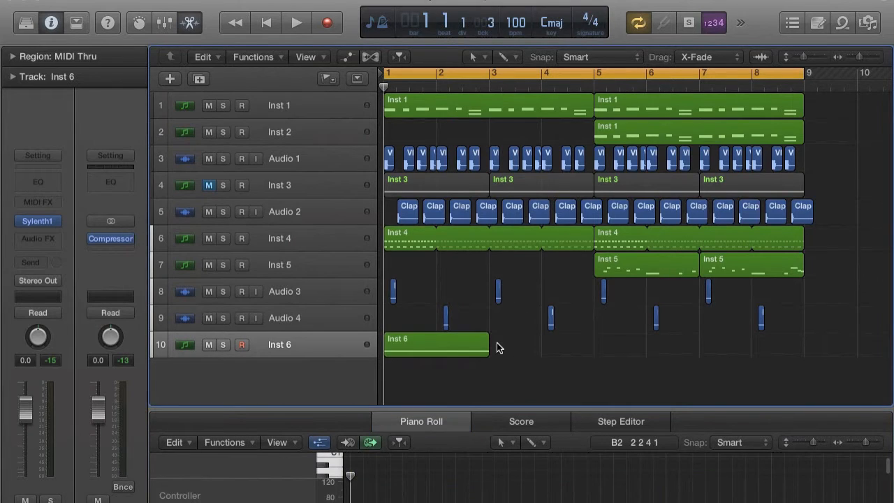
left_click_drag(489, 342, 803, 343)
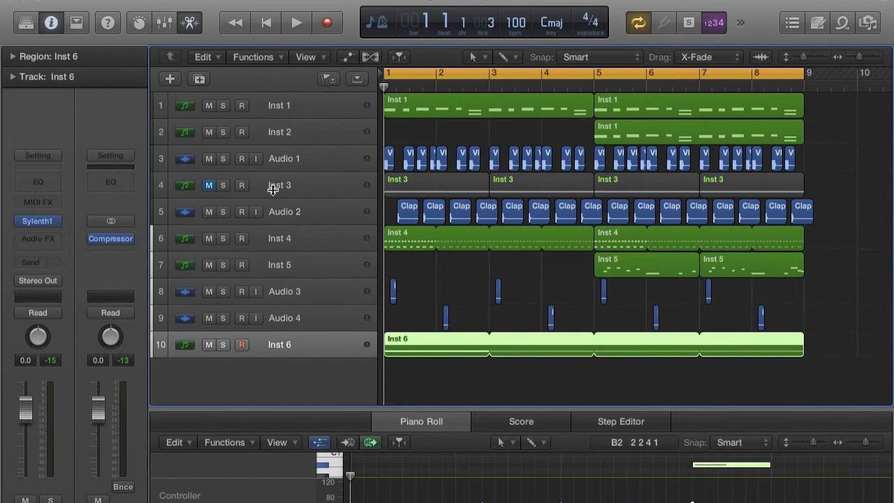
Step: Play the arrangement and raise the Inst 6 track's volume to +2.1 dB
left_click(343, 194)
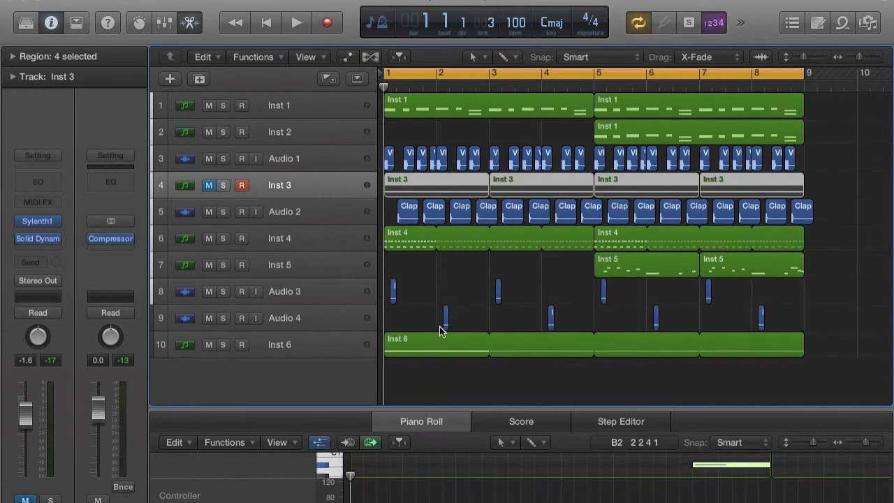
key("space")
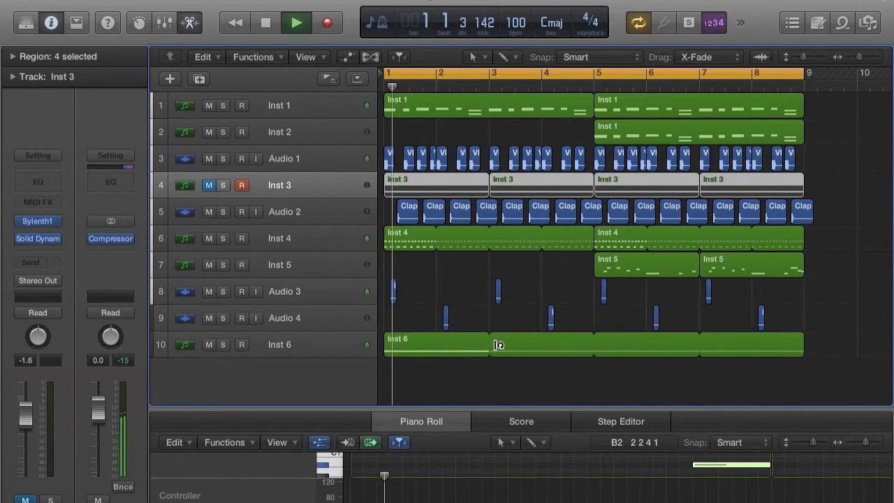
left_click(290, 355)
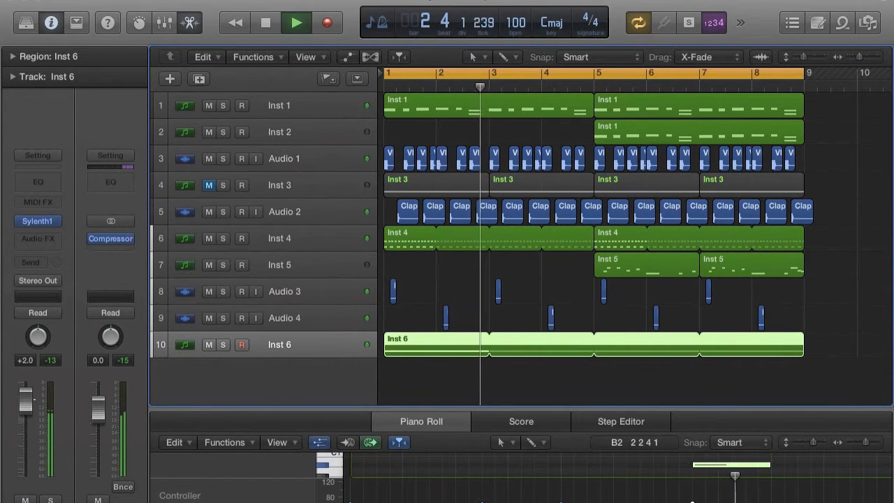
left_click_drag(33, 401, 33, 399)
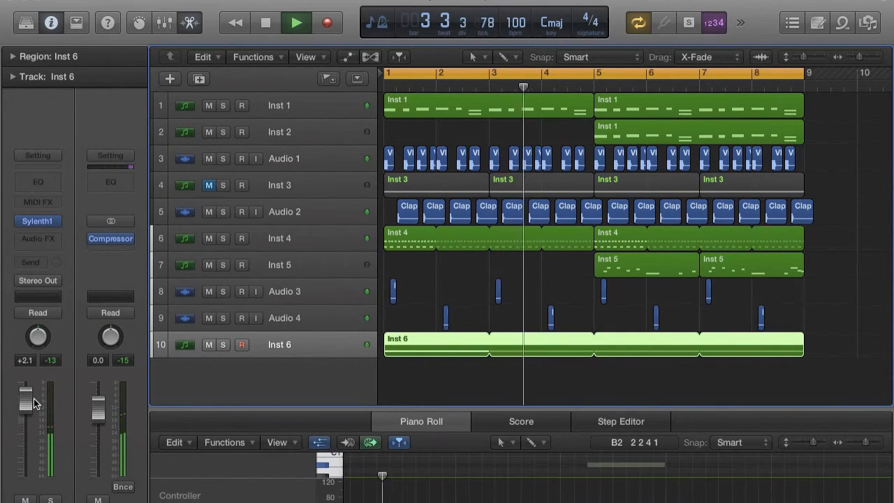
key("space")
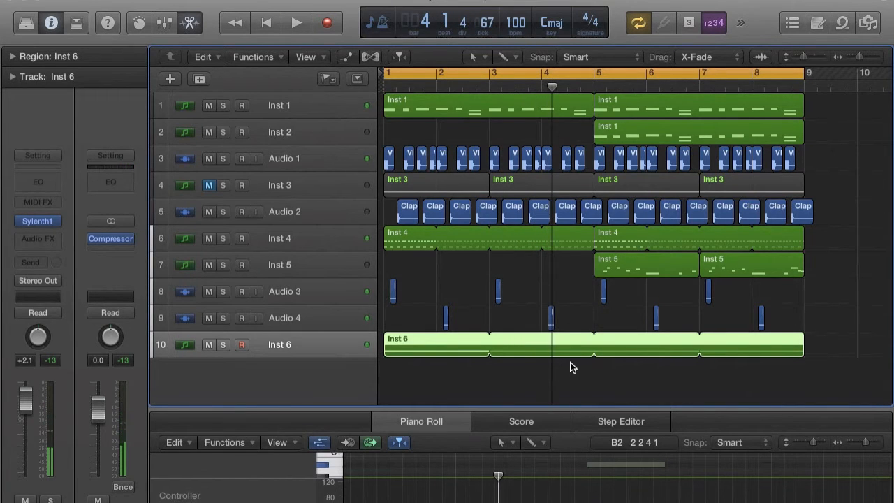
Step: Insert the stereo Native Instruments Solid Dynamics effect after Sylenth1 on the Inst 6 track
key("super+Right")
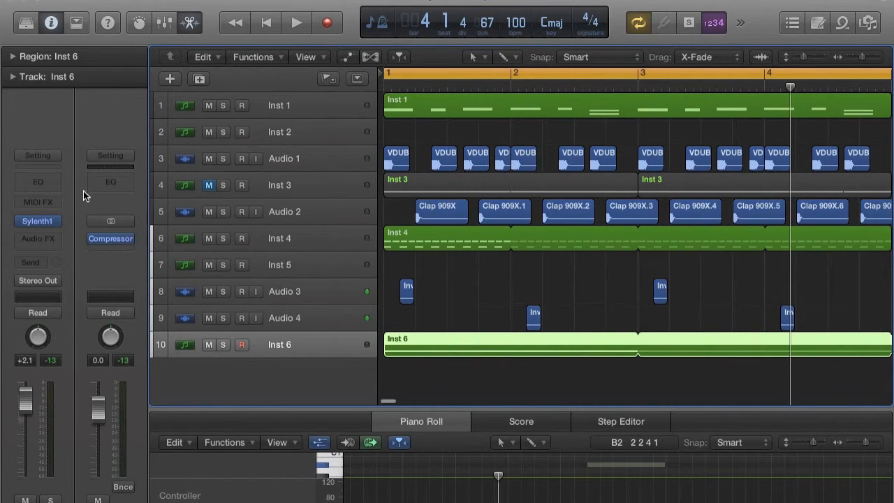
left_click(32, 235)
mouse_move(105, 415)
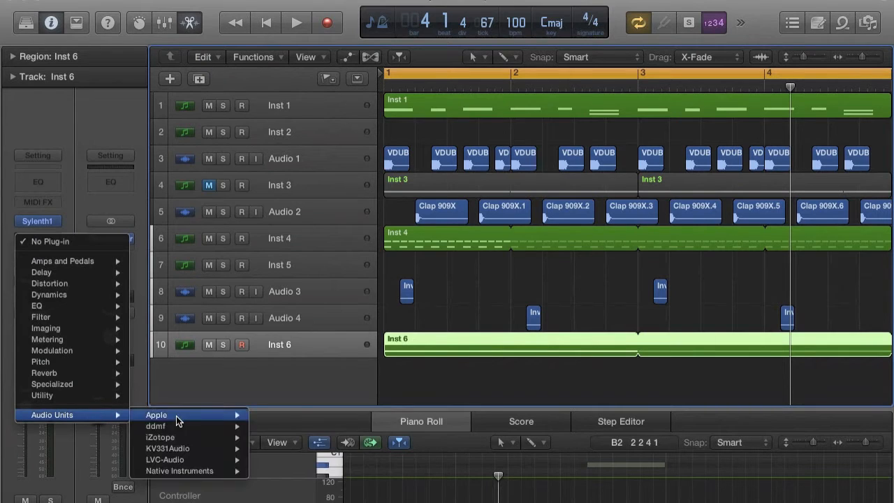
mouse_move(183, 472)
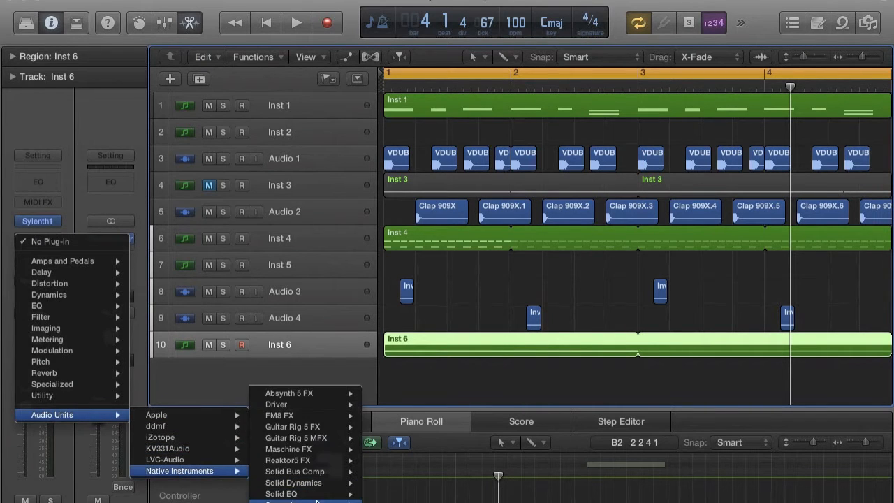
mouse_move(294, 482)
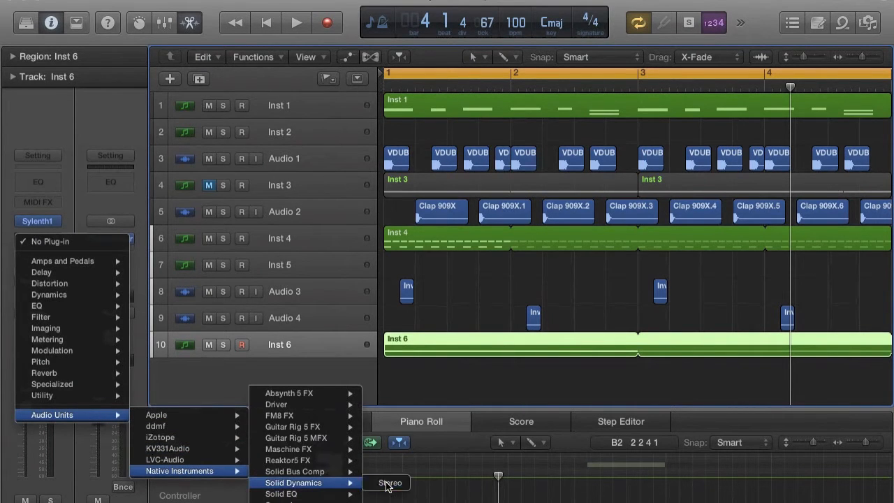
left_click(389, 483)
Step: Set the Solid Dynamics side chain to Bus 5 and enable SC Gain and the compressor's Fast Attack
left_click(500, 49)
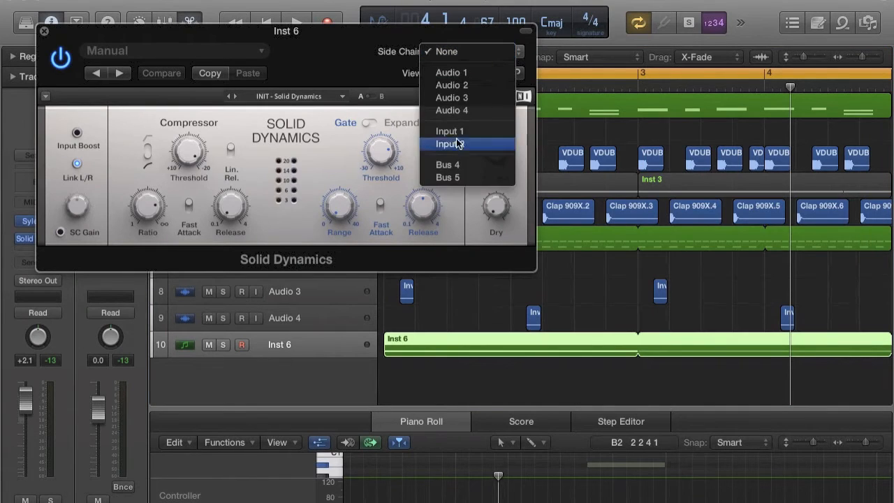
left_click(485, 175)
left_click(60, 231)
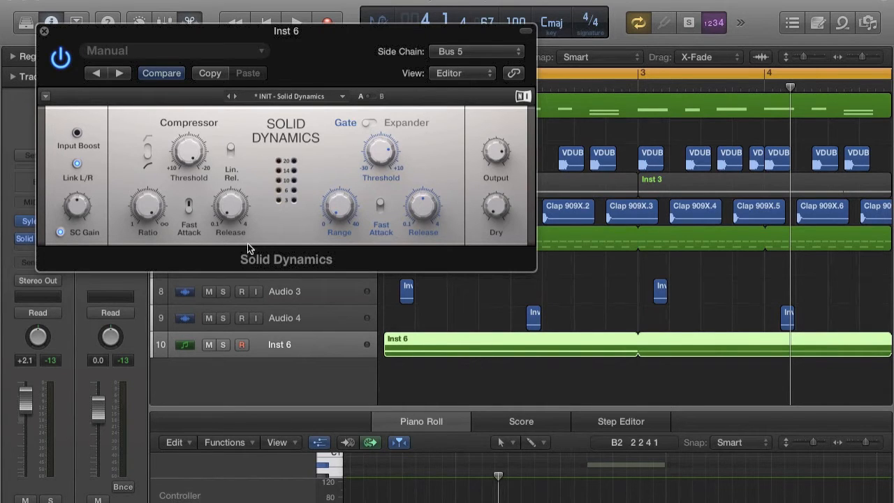
Step: Adjust the Solid Dynamics output and set its SC Gain to about +4.8 dB during playback, and close the plug-in
key("space")
left_click(496, 152)
left_click_drag(496, 152, 495, 147)
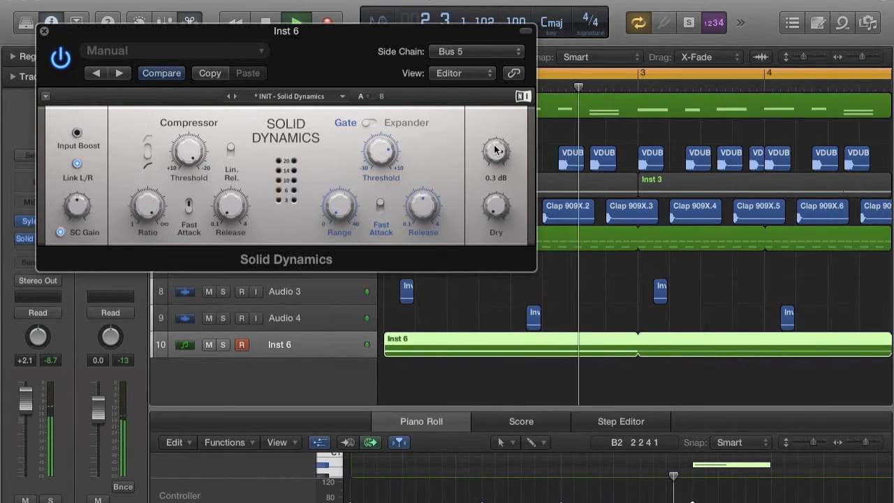
left_click_drag(496, 151, 479, 159)
left_click_drag(77, 204, 77, 190)
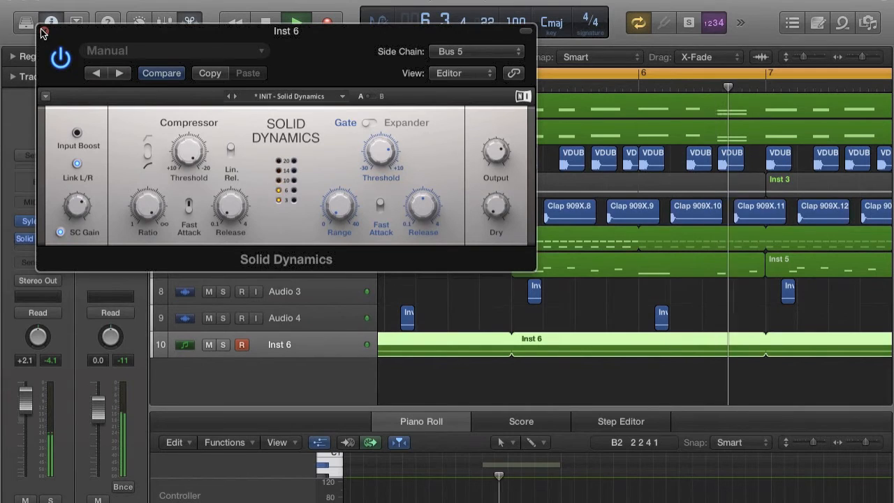
left_click_drag(77, 205, 71, 202)
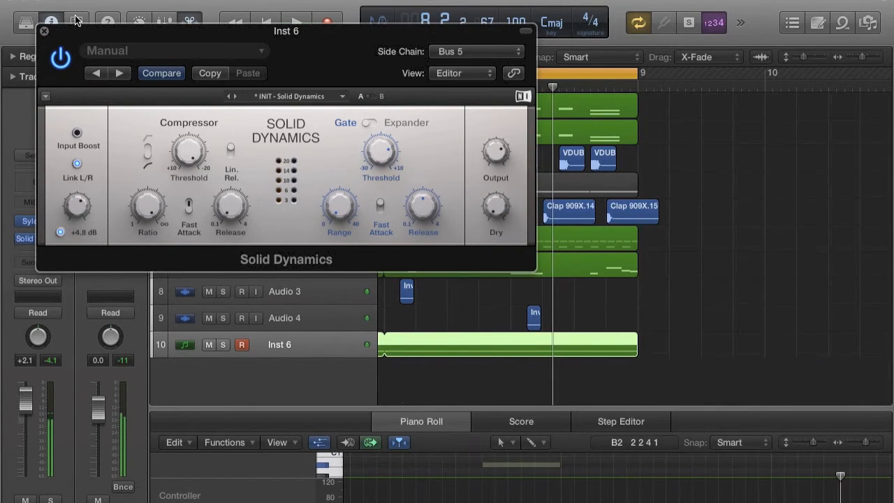
left_click(44, 32)
key("z")
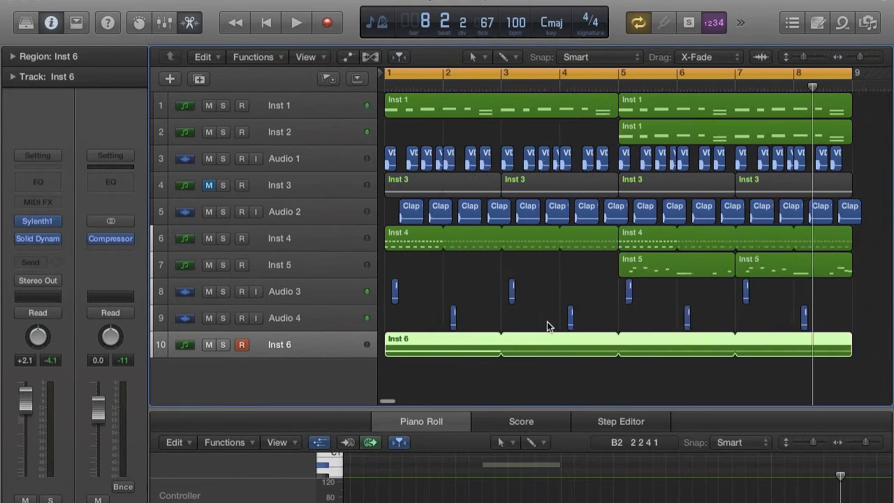
Step: Solo the Inst 4 track and play it from the beginning for about one bar
left_click(285, 238)
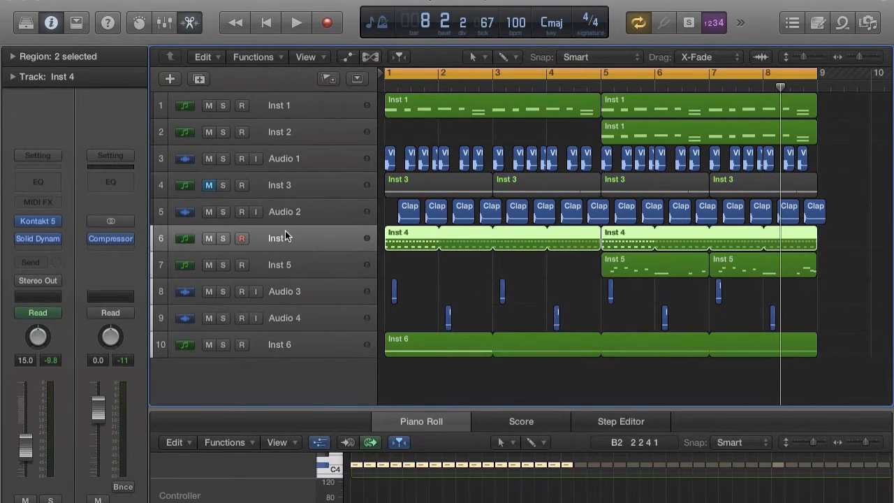
left_click(219, 238)
key("Return")
key("space")
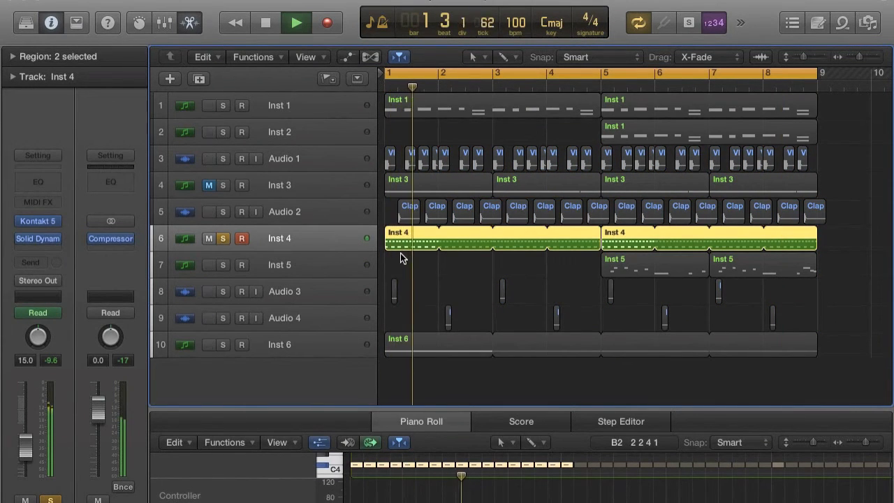
key("space")
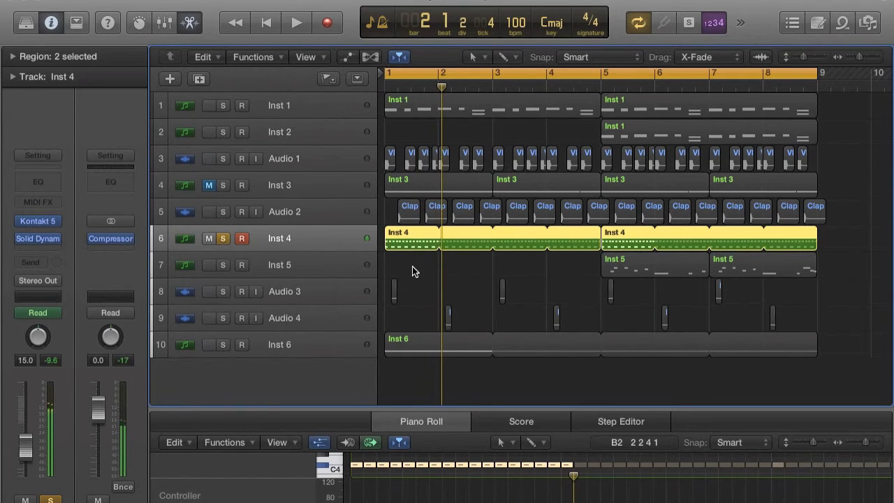
Step: Enlarge the note editor and delete the whole row of C4 notes from the first Inst 4 region
double_click(480, 417)
scroll(465, 274, "up", 3)
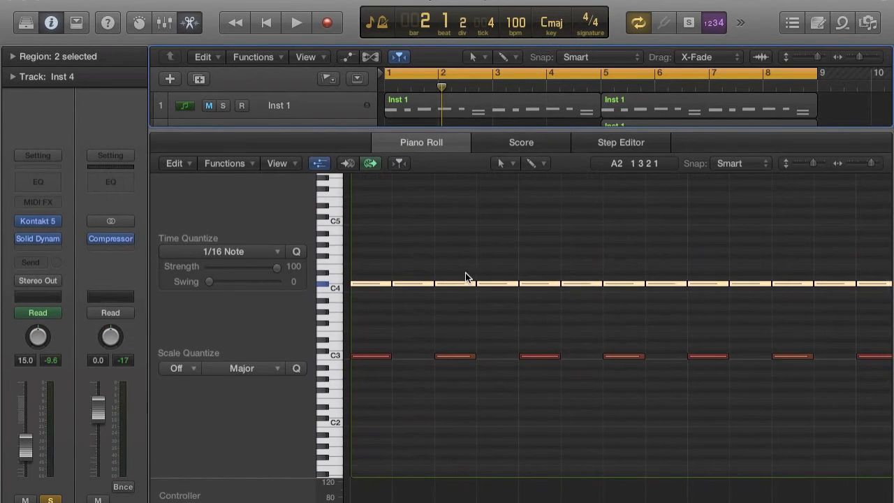
left_click(460, 305)
scroll(461, 305, "down", 5)
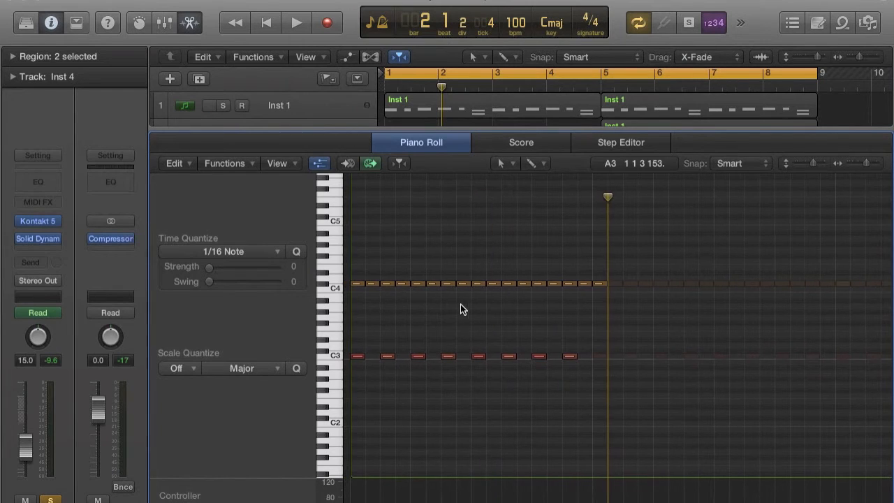
left_click_drag(359, 251, 622, 302)
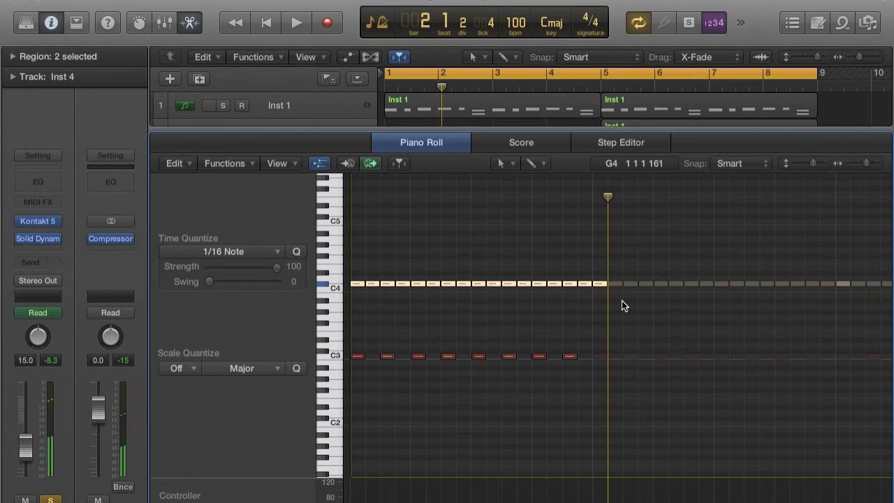
key("Delete")
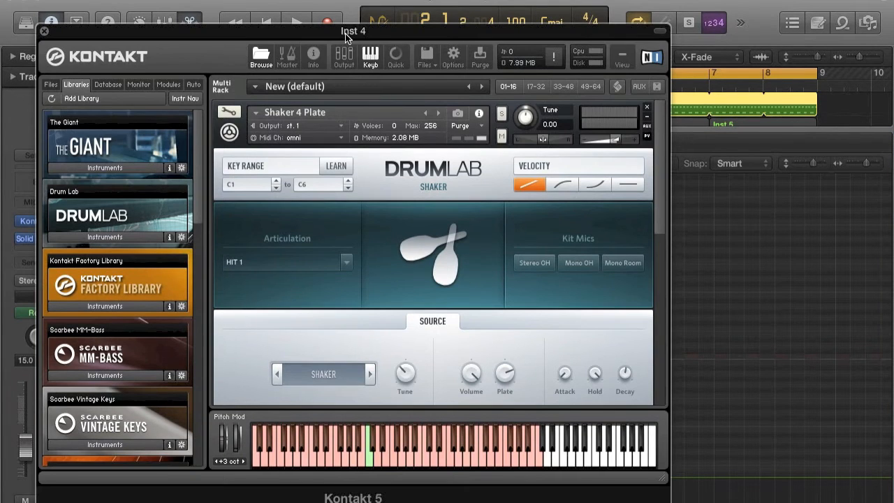
Step: Examine and audition the DrumLab shaker and tambourine patches in Inst 4's Kontakt 5, and close the instrument window
left_click_drag(345, 37, 345, 2)
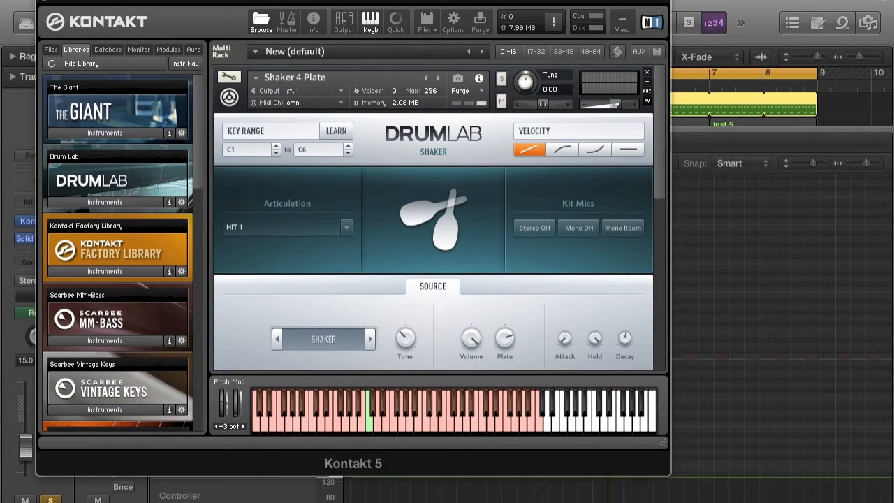
left_click(371, 421)
left_click(371, 421)
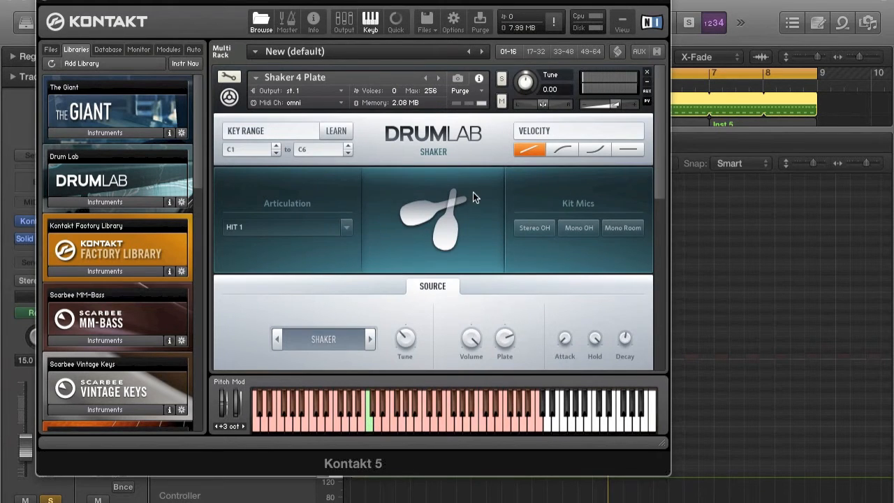
scroll(473, 194, "down", 3)
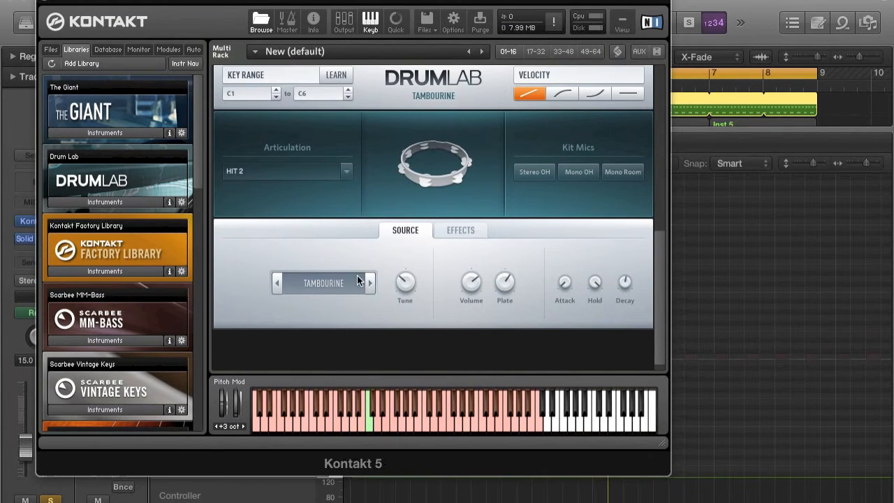
scroll(360, 271, "up", 1)
left_click(368, 424)
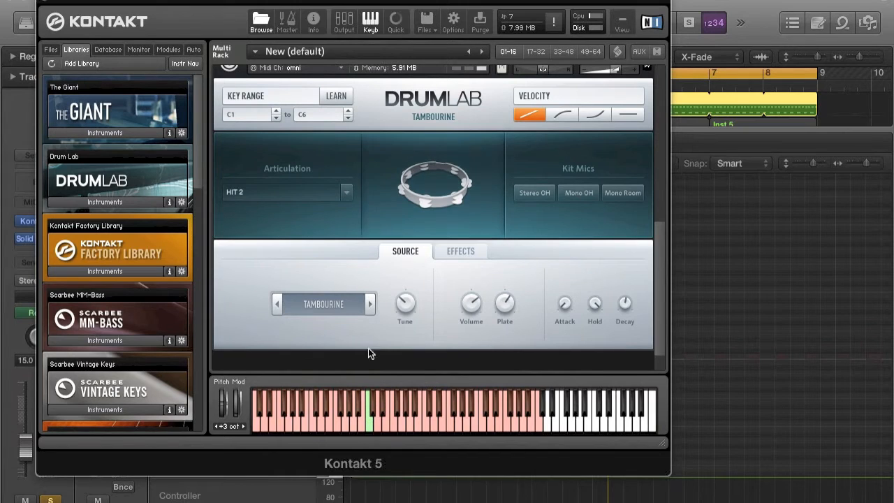
scroll(368, 210, "up", 1)
scroll(409, 210, "up", 15)
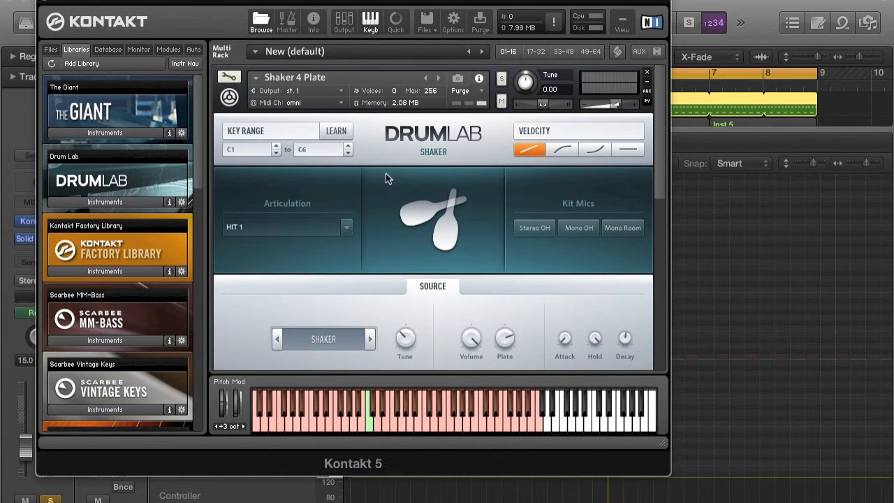
scroll(337, 249, "down", 15)
scroll(337, 250, "up", 15)
left_click(46, 4)
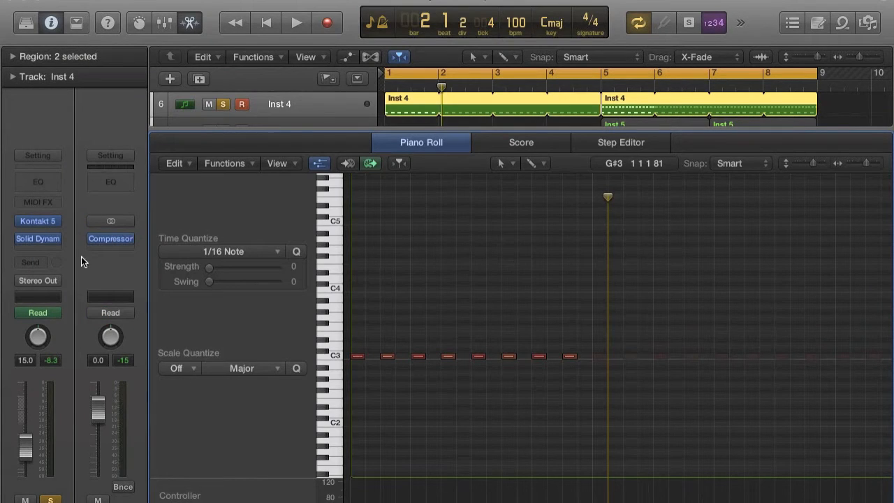
Step: Play the remaining C3 notes of Inst 4 and audition the C4 key
scroll(449, 280, "up", 3)
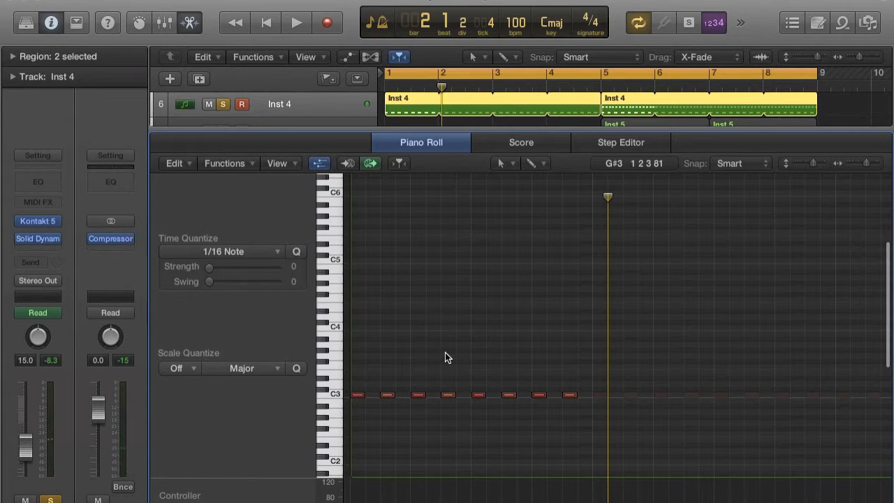
key("space")
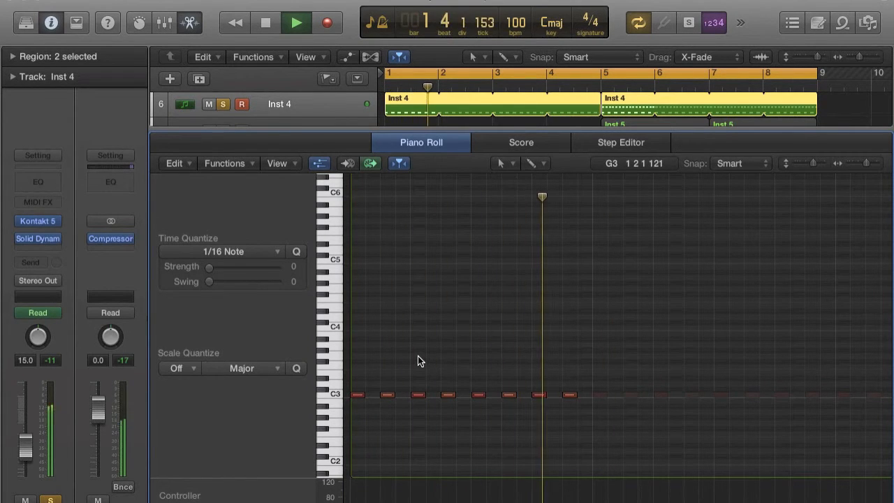
key("space")
left_click(386, 394)
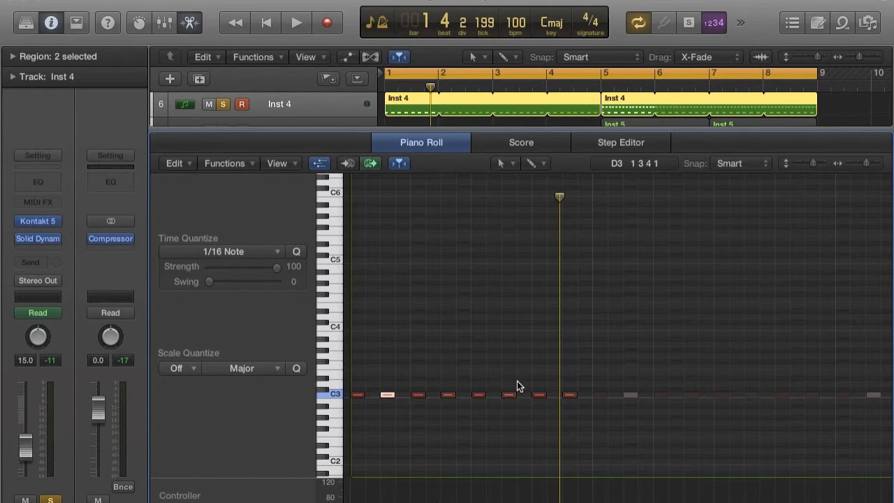
left_click(336, 324)
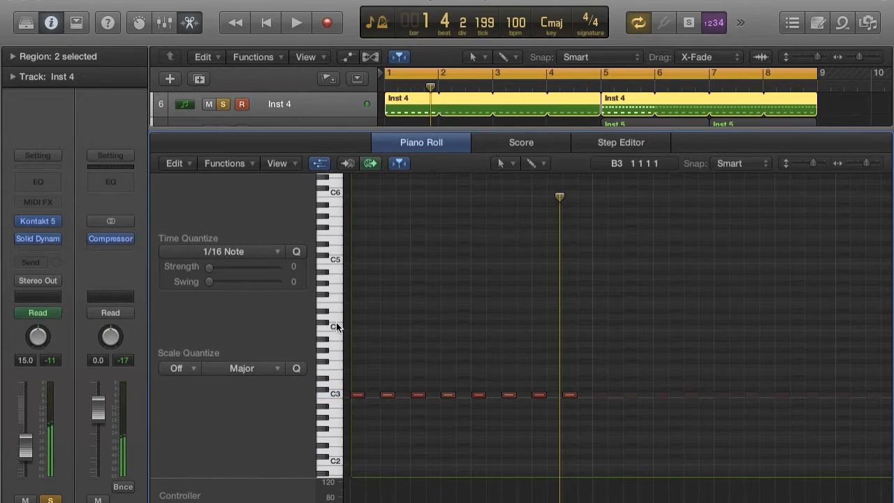
Step: Draw three consecutive sixteenth notes on C4 from the start of the Inst 4 region
left_click(356, 327)
left_click(372, 327)
left_click(387, 327)
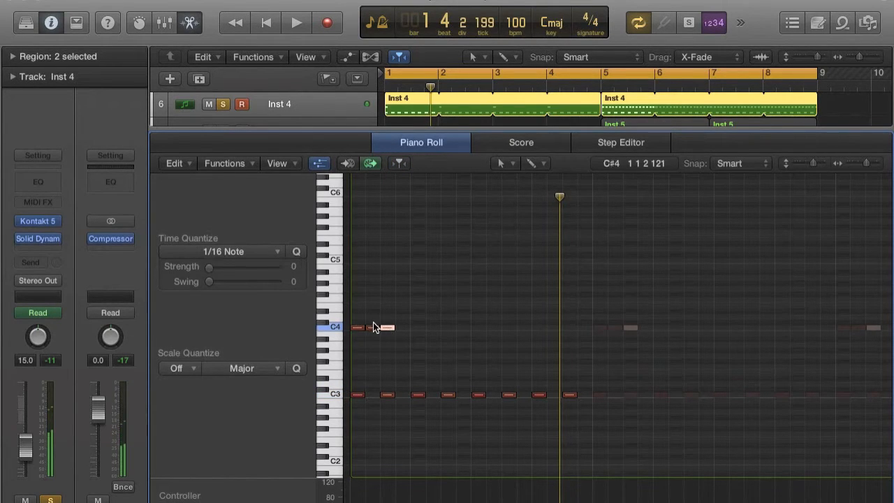
Step: Repeat the three C4 notes back to back until there are 15, and add one more C4 sixteenth to complete the bar
left_click_drag(361, 315, 447, 366)
key("super+r")
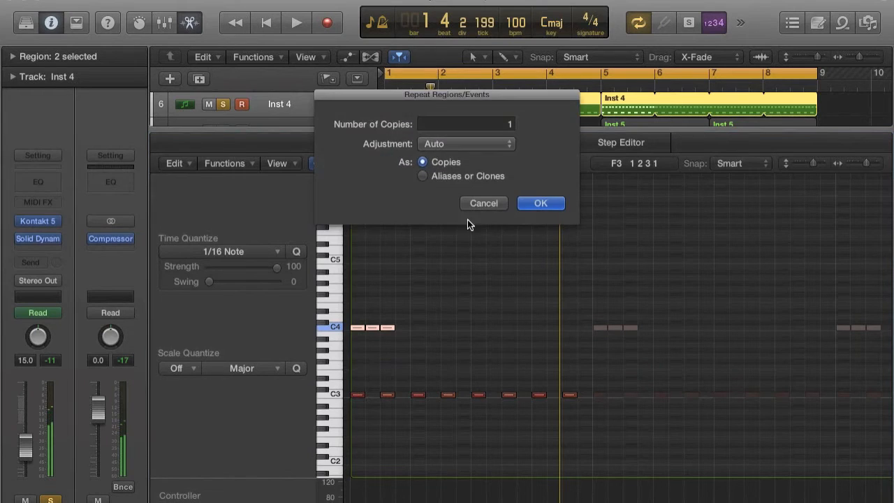
left_click(528, 203)
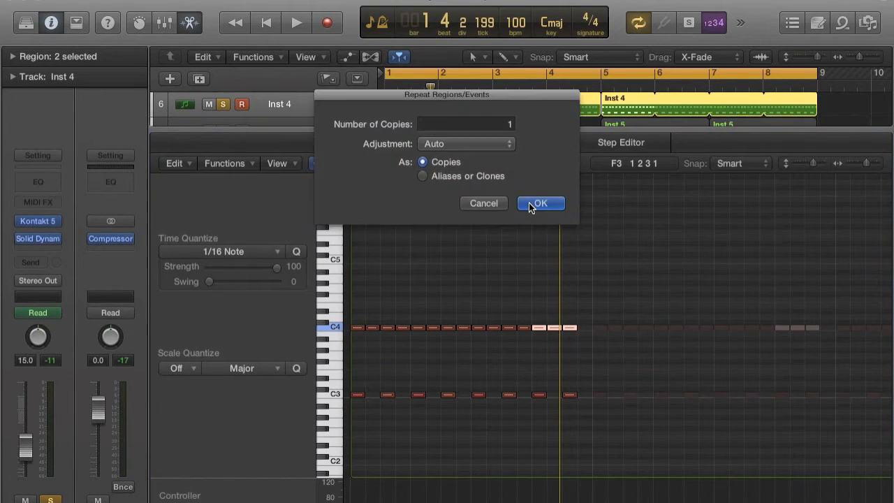
left_click(513, 202)
left_click(584, 328)
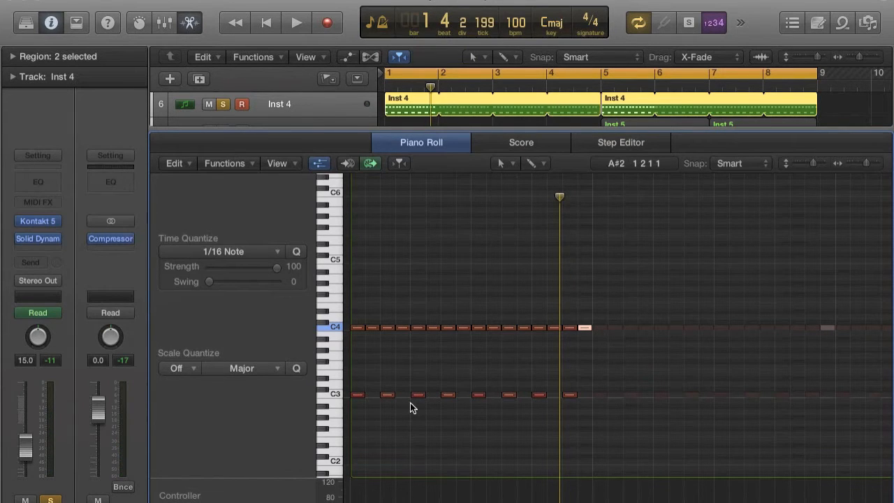
Step: Lower the velocity of all the C4 notes to 95 and play back the soloed Inst 4 pattern
left_click(355, 311)
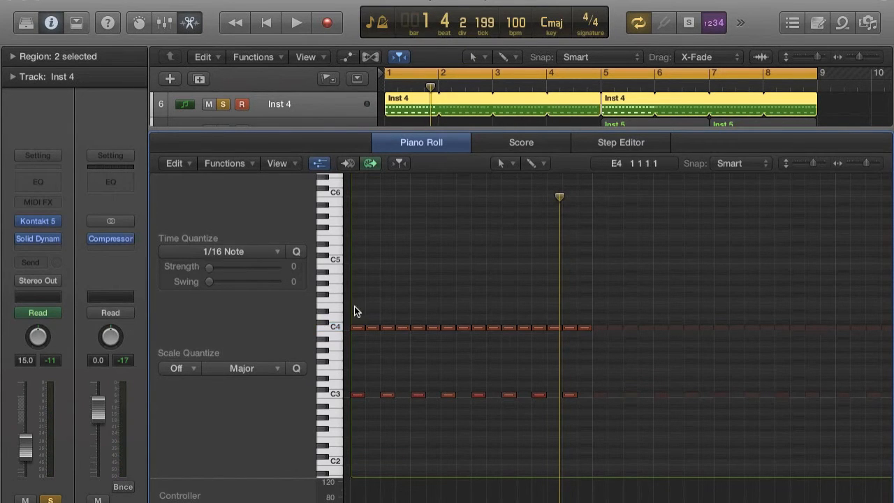
left_click_drag(354, 311, 604, 332)
left_click_drag(259, 479, 261, 330)
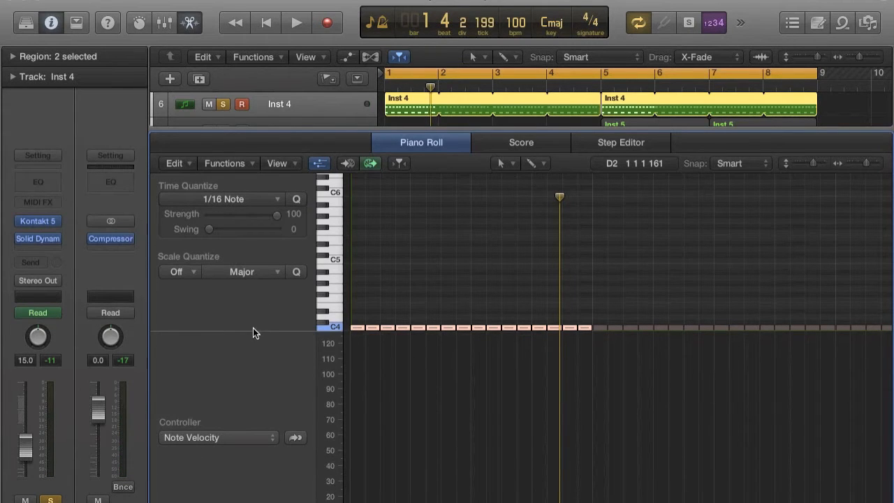
left_click_drag(252, 330, 250, 403)
left_click(386, 355)
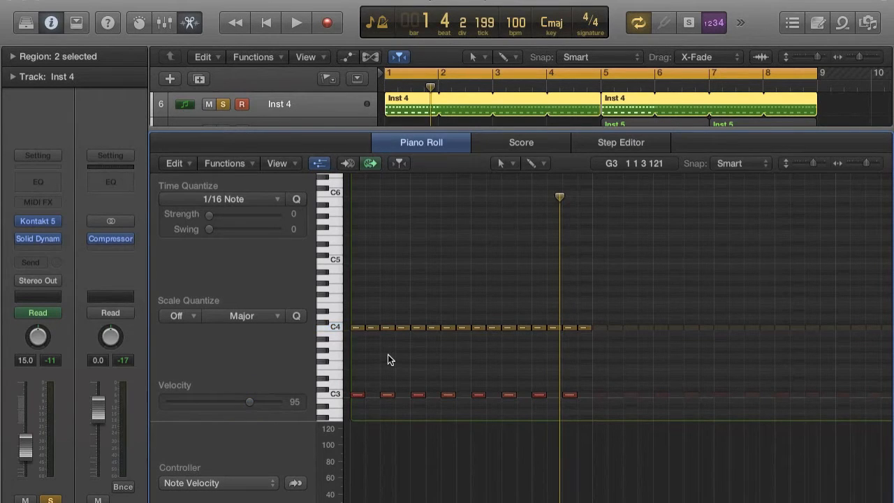
key("space")
key("space")
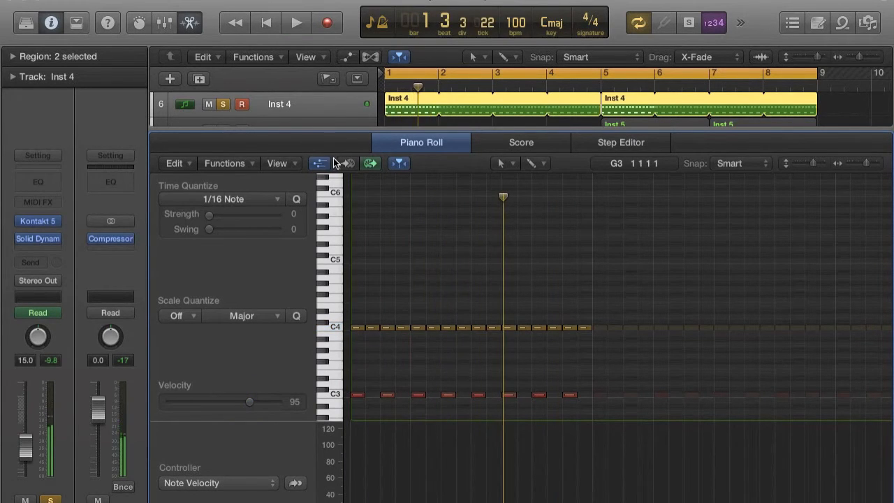
Step: Enlarge the arrangement area, turn off solo on Inst 4, and play back the full beat
left_click_drag(331, 130, 331, 422)
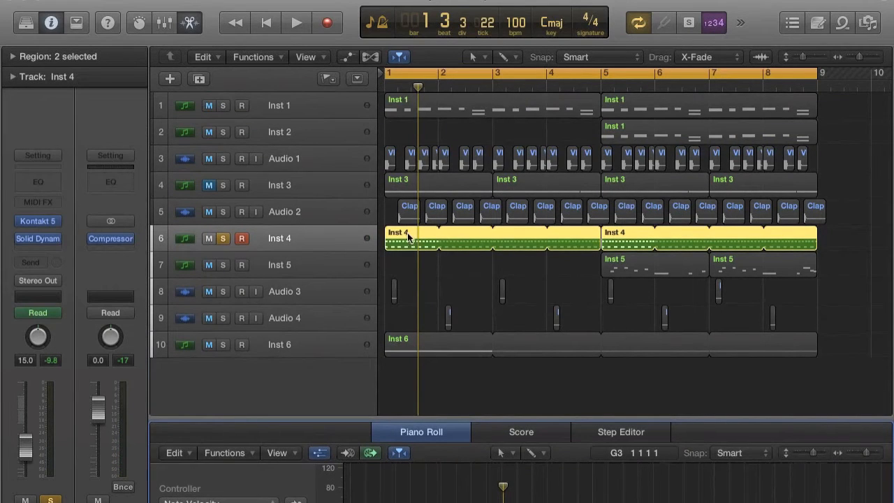
left_click(222, 238)
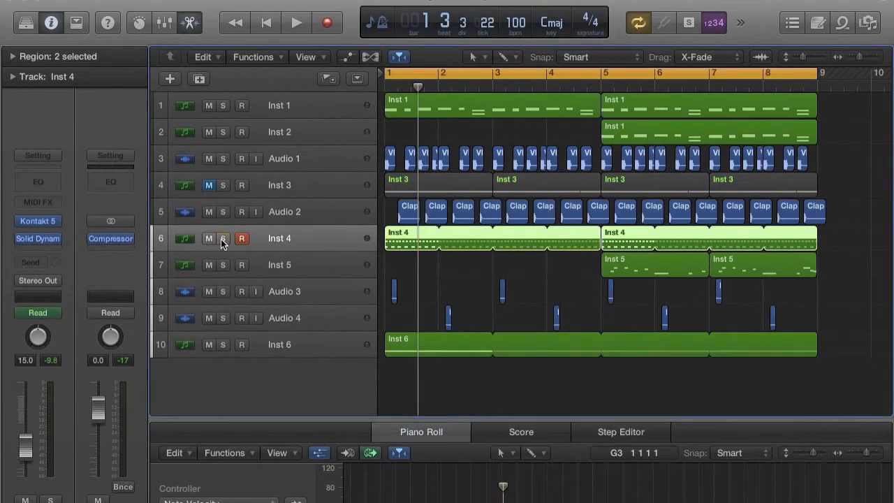
key("space")
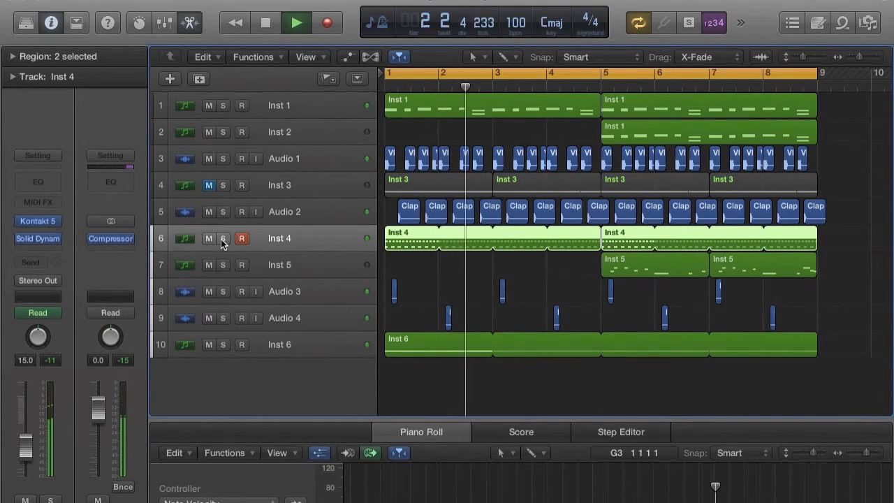
key("space")
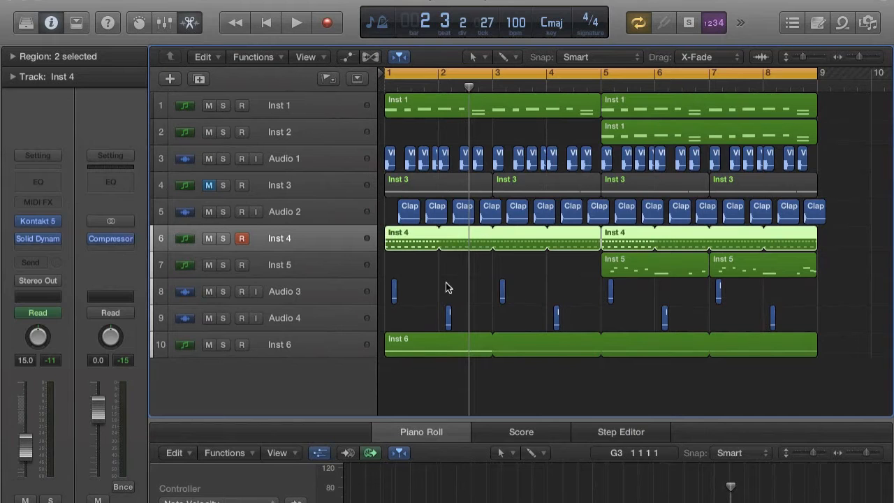
Step: Select all the vocal chop regions on Audio 3 and Audio 4
key("super+Right")
key("super+Right")
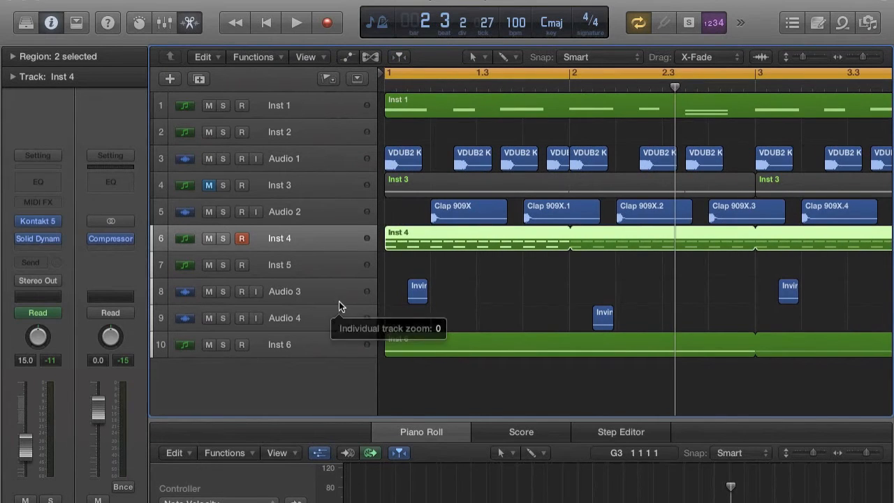
left_click(252, 296)
key("super+Left")
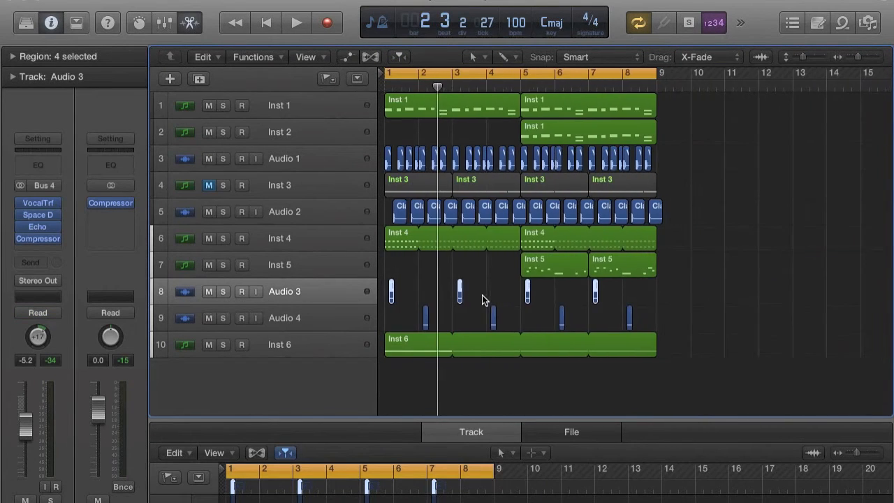
left_click_drag(659, 324, 377, 295)
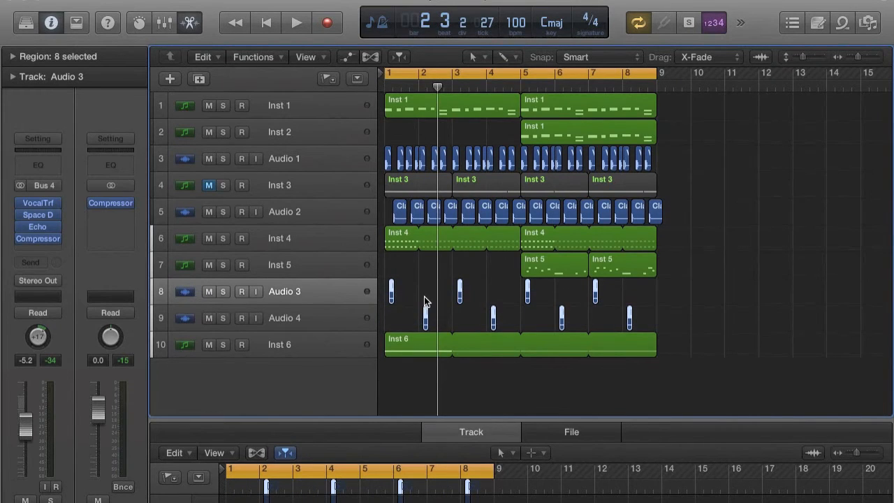
Step: Set the cycle range from about 1.1.3 to just past 1.3.3, starting at the first vocal chop on Audio 3
key("super+Right")
key("super+Right")
key("super+Right")
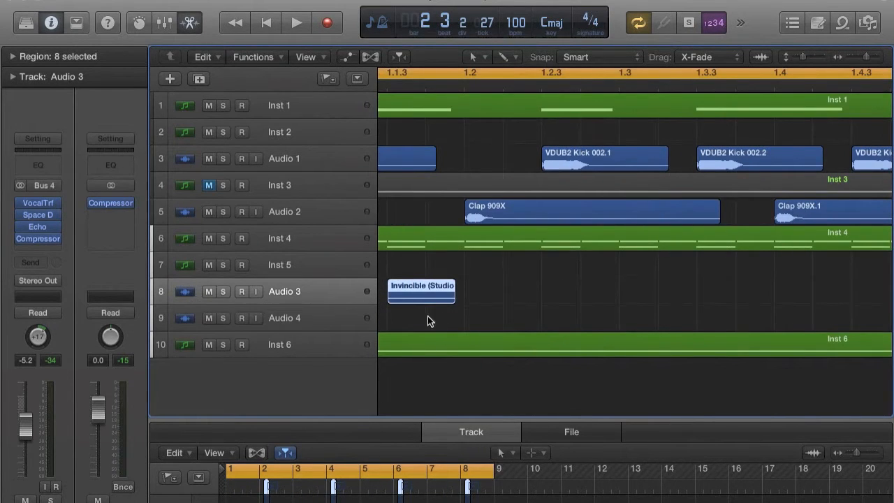
scroll(429, 321, "left", 5)
left_click_drag(453, 77, 816, 74)
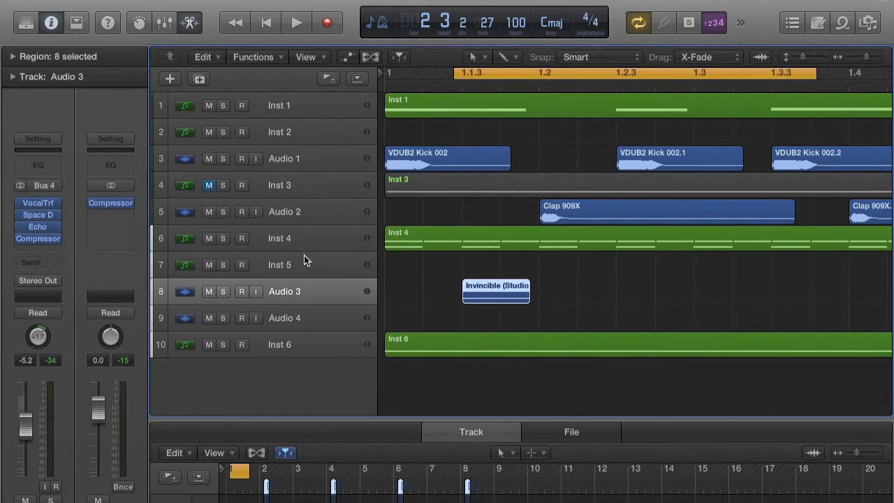
Step: Bypass Vocal Transformer, Space Designer, Echo and Compressor on Audio 3, and solo the track to hear the dry vocal chop
left_click(301, 292)
mouse_move(15, 240)
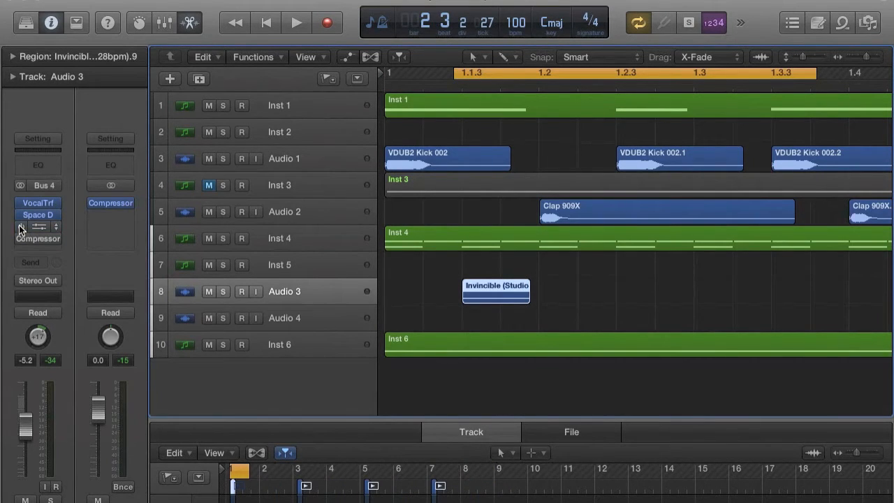
left_click(23, 202)
left_click(23, 202)
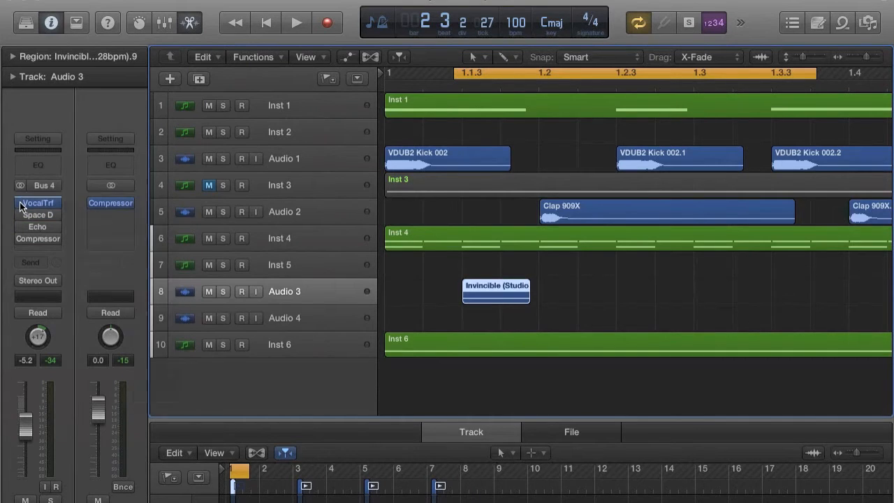
key("space")
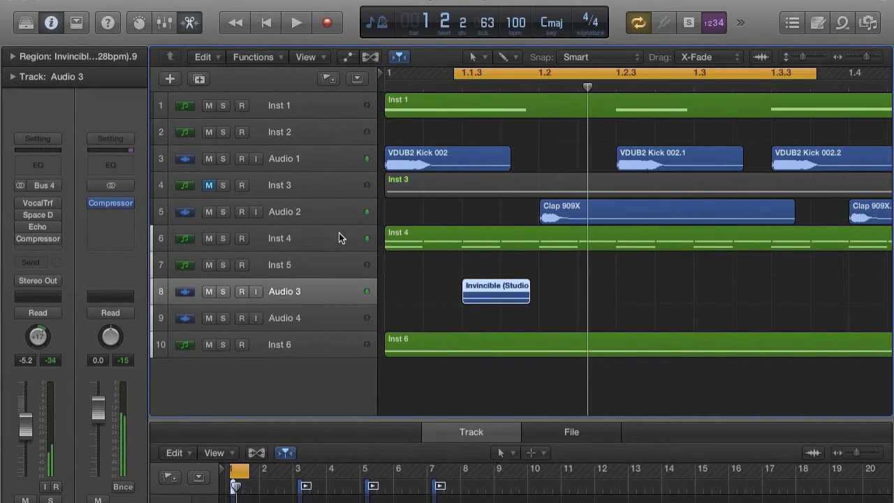
left_click(223, 291)
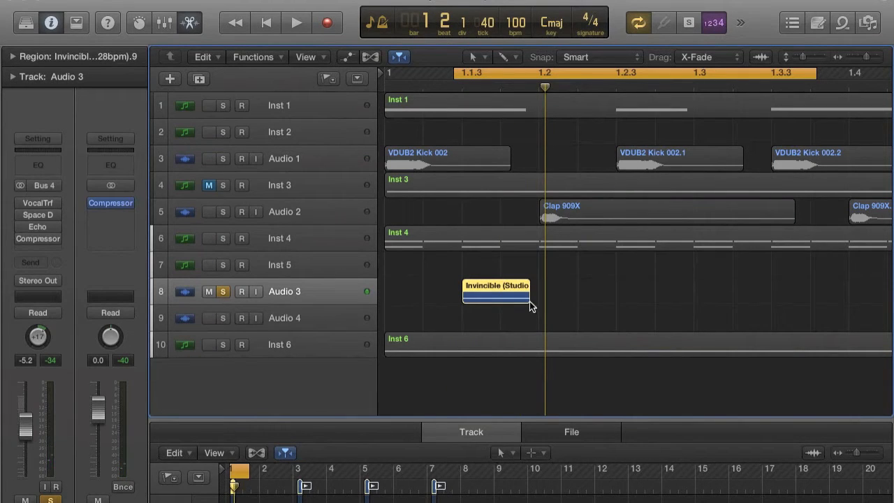
Step: Extend the end of the first Audio 3 vocal region to about 1.3.3 and play it back
left_click_drag(529, 293, 780, 294)
key("space")
key("space")
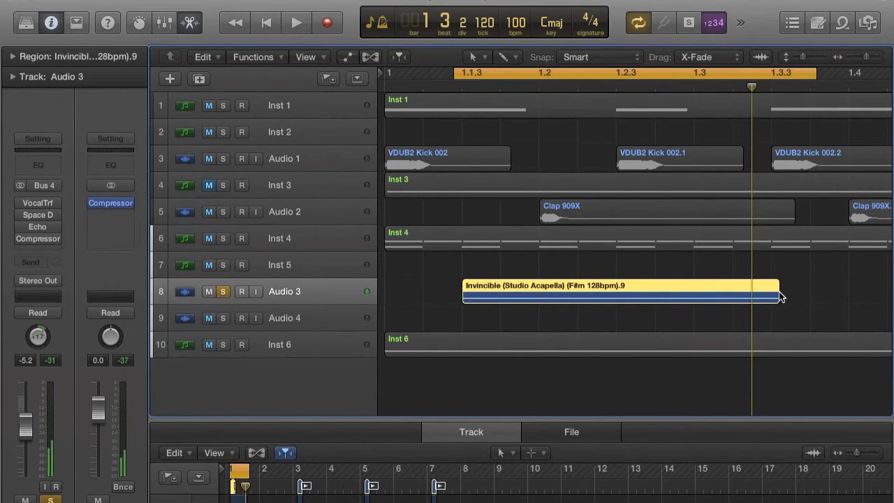
Step: Trim the first Audio 3 vocal region to end at beat 1.2 and play it back
left_click_drag(780, 297, 542, 299)
key("space")
key("space")
Step: Re-enable Vocal Transformer on Audio 3, audition the pitched vocal chop, and review the plug-in's pitch and formant settings
mouse_move(44, 202)
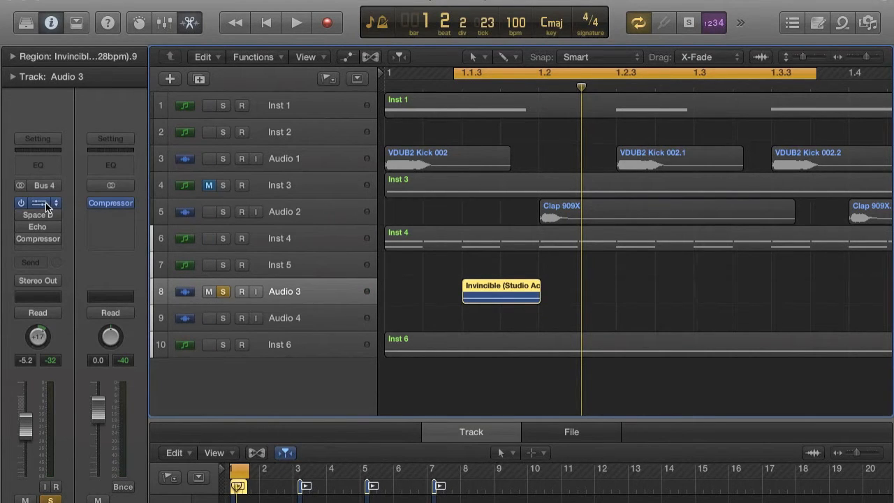
key("space")
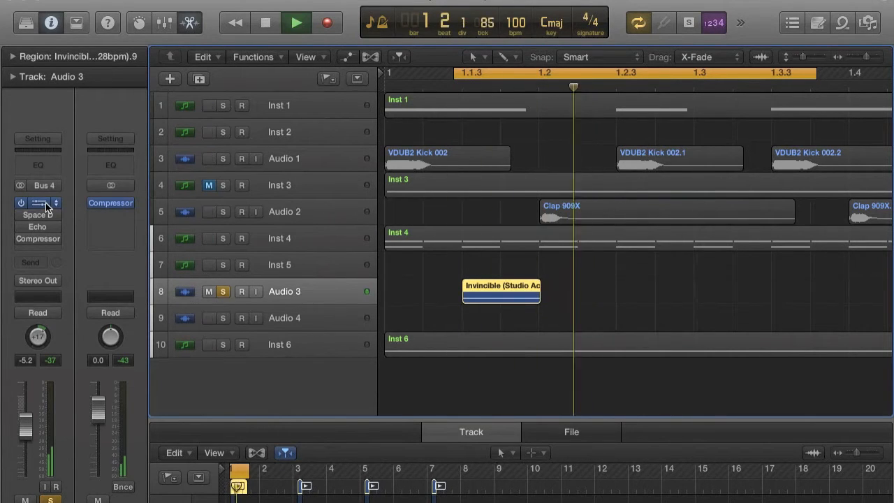
key("space")
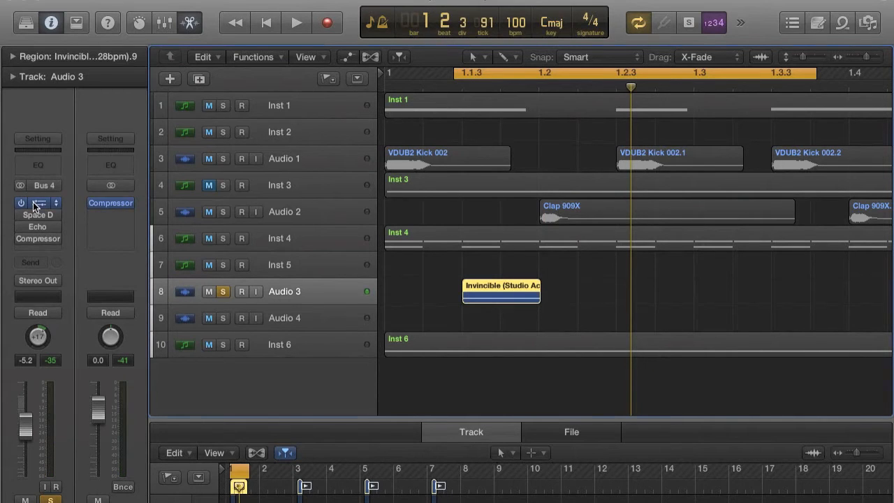
left_click(36, 203)
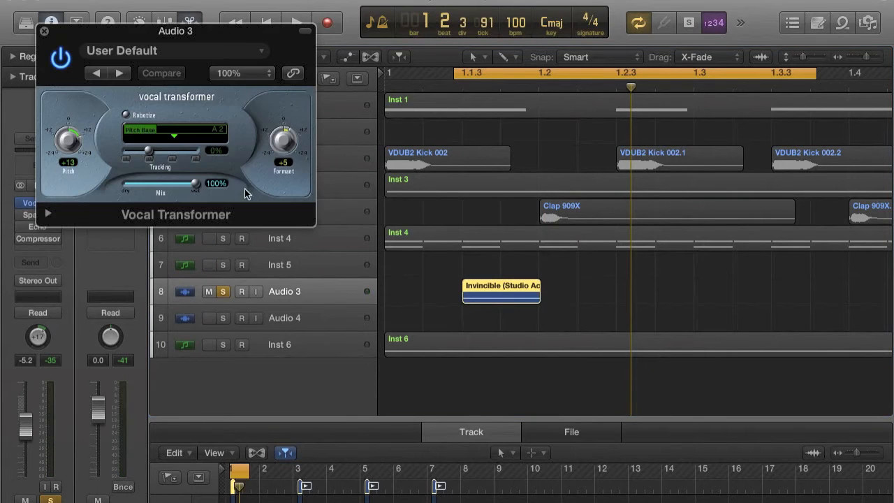
left_click(44, 33)
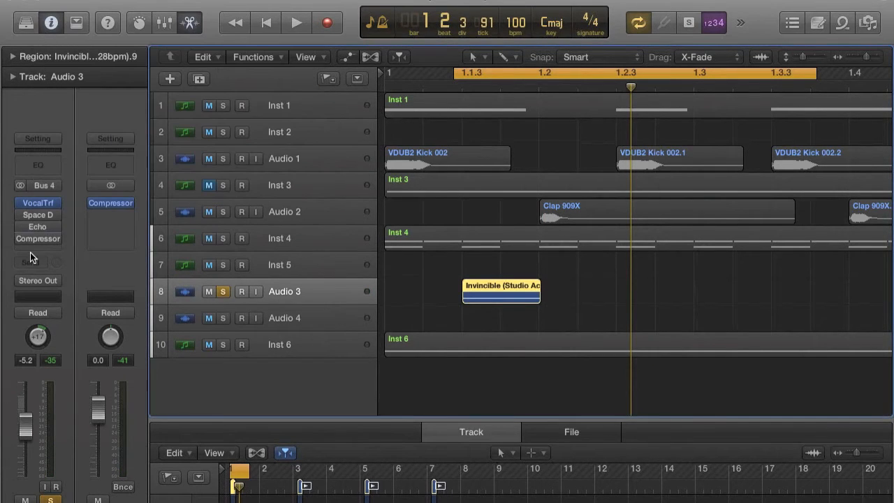
Step: Re-enable Space Designer and Echo on Audio 3, review their settings with the Echo time kept at 1/4, and audition the vocal chop
left_click(32, 216)
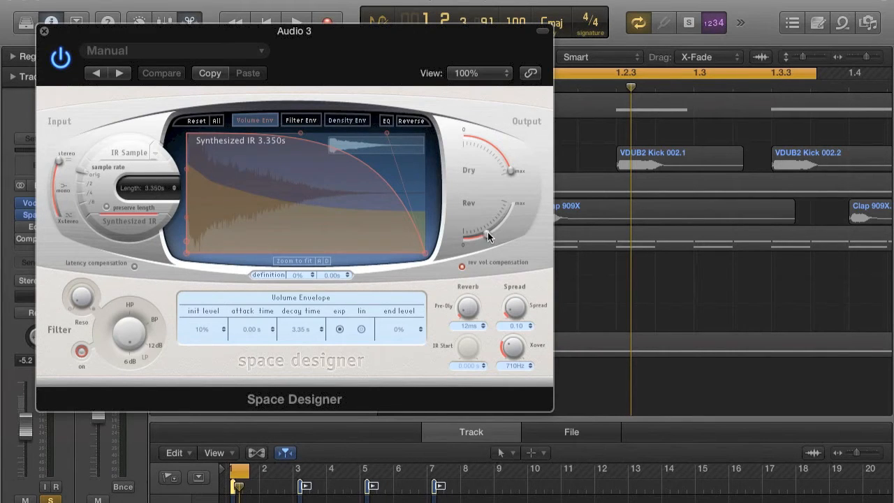
left_click(44, 31)
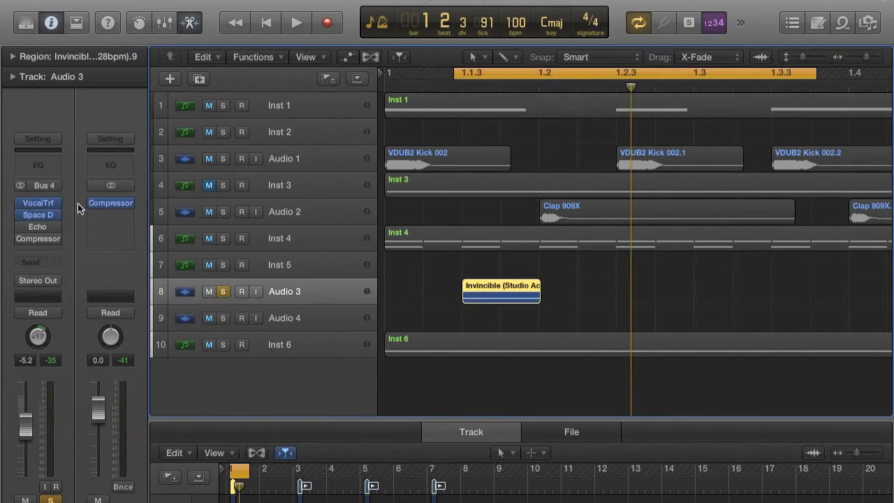
mouse_move(23, 230)
left_click(32, 227)
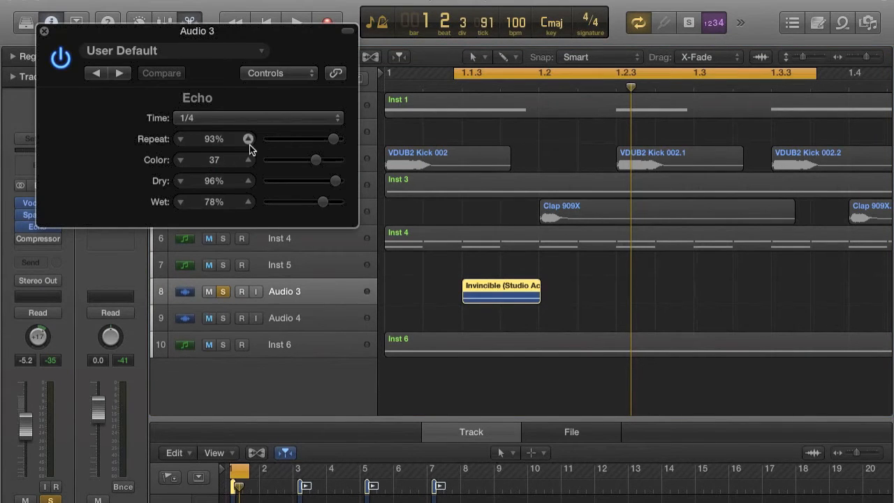
left_click(250, 121)
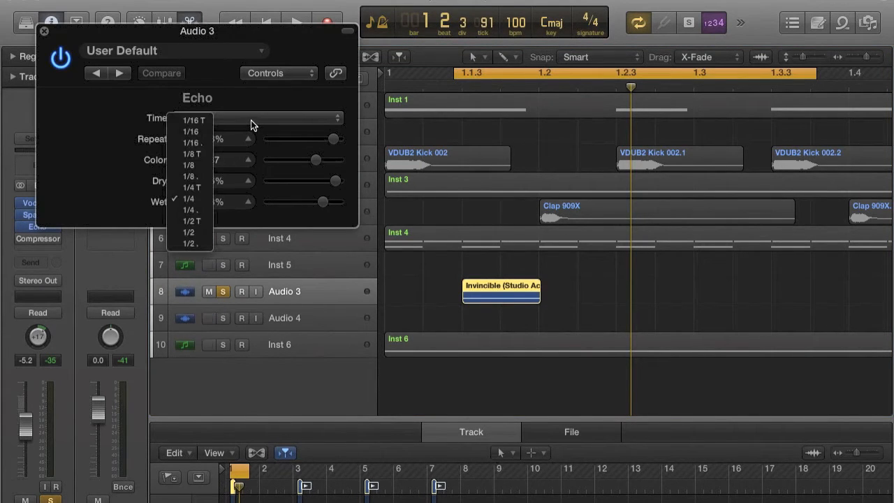
left_click(189, 201)
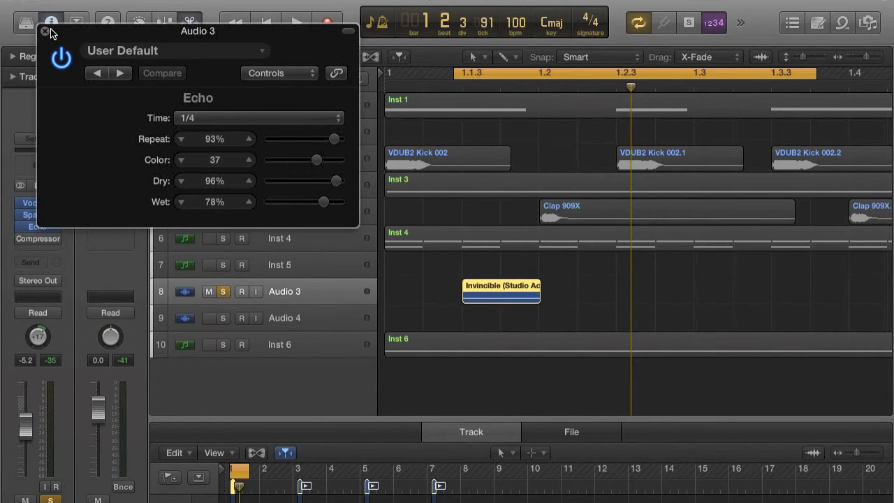
key("space")
key("space")
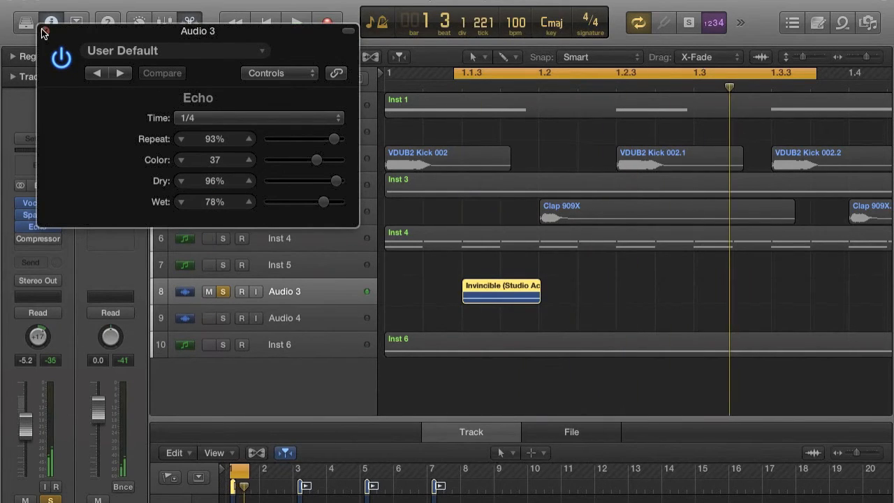
left_click(45, 32)
Step: Extend the cycle range to about the middle of bar 3 and play back the soloed Audio 3 vocal with its effects
key("super+Left")
key("super+Left")
key("super+Left")
key("super+Right")
left_click_drag(489, 74, 796, 77)
key("space")
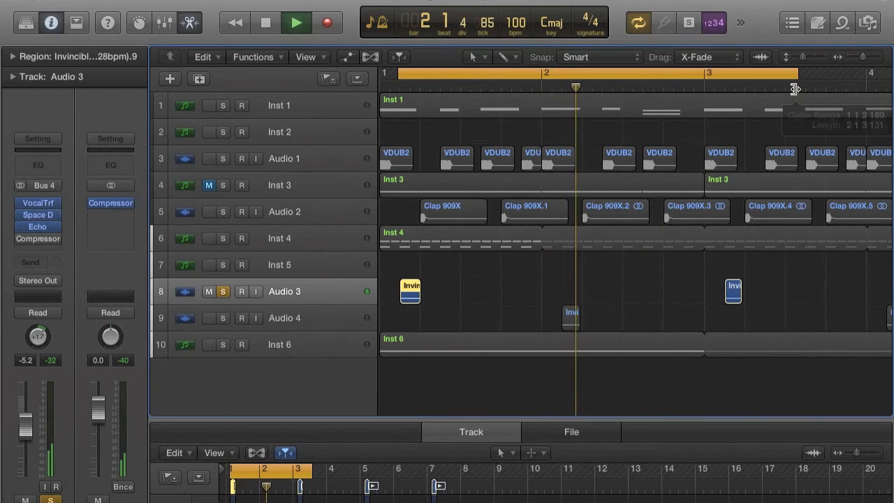
key("space")
key("space")
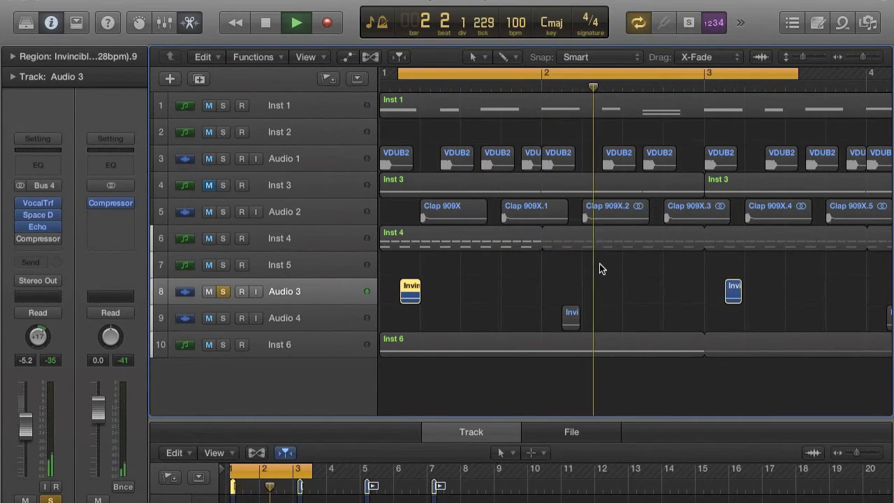
key("space")
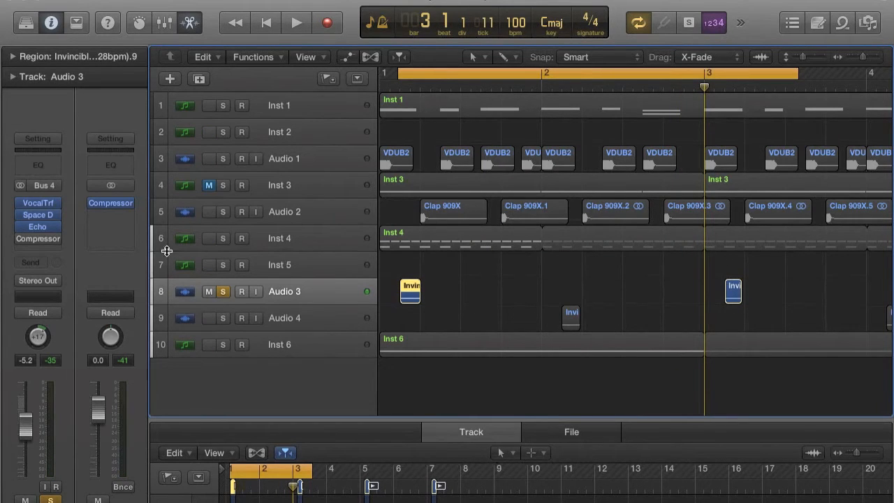
Step: Re-enable the Compressor on Audio 3 and move the solo from Audio 3 to the Audio 1 kick track
left_click(224, 291)
scroll(416, 274, "left", 1)
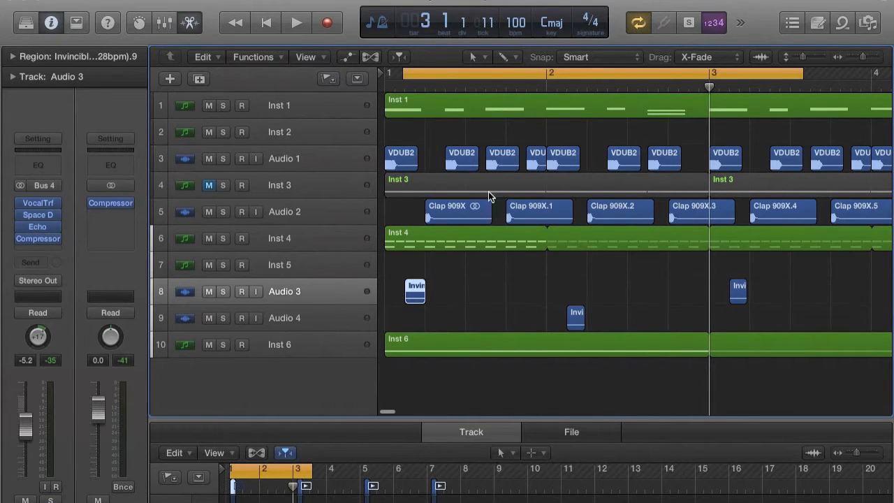
left_click(223, 160)
Step: Move the start of the cycle range to bar 1 and play back the soloed kick pattern
key("super+Left")
key("super+Left")
key("super+Left")
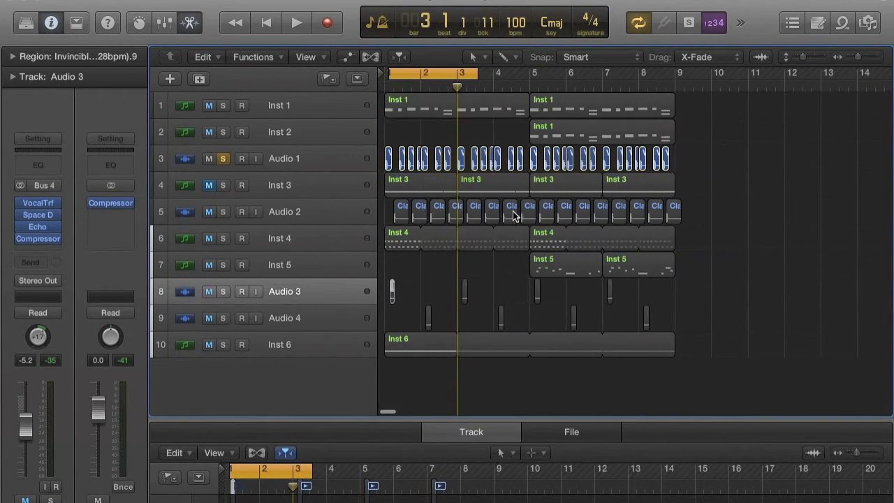
left_click(393, 73)
key("space")
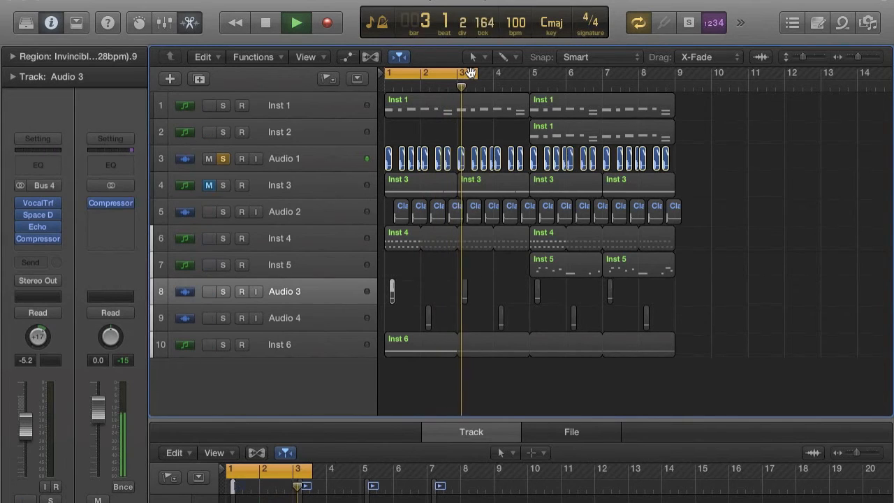
key("space")
Step: Inspect the first kicks on Audio 1 up close and turn off the track's solo
scroll(417, 166, "up", 5)
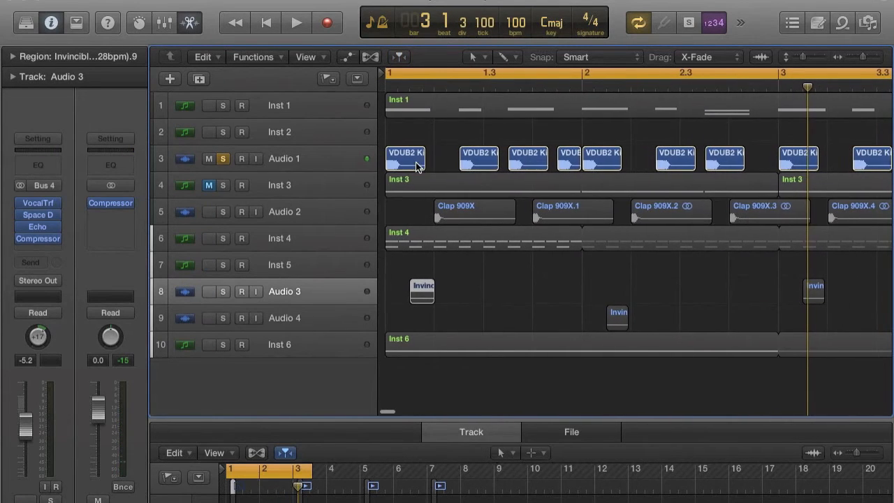
scroll(415, 162, "up", 5)
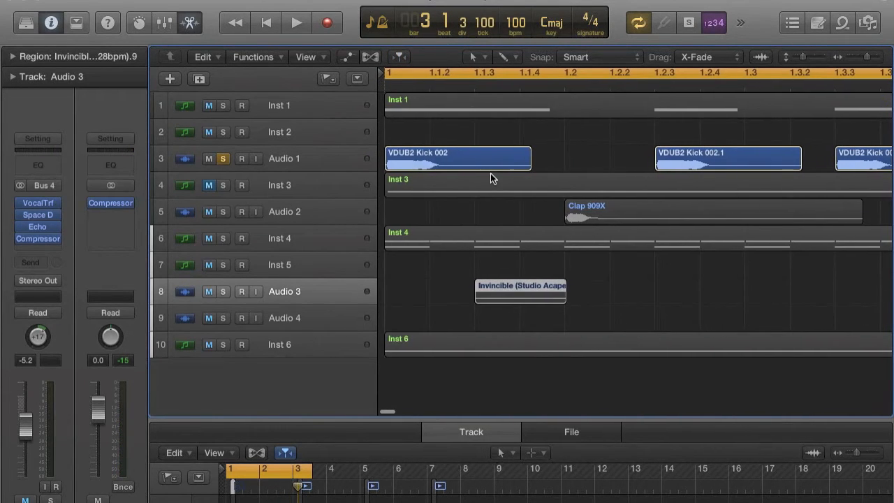
left_click(226, 159)
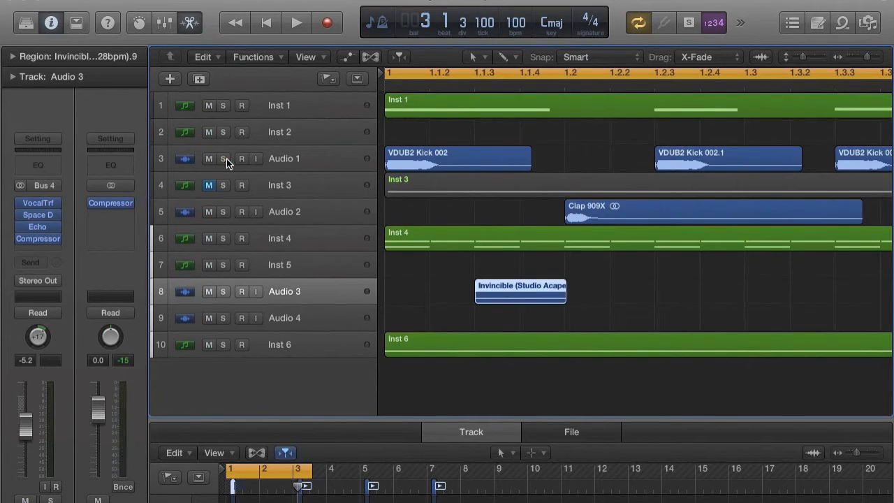
scroll(414, 256, "down", 10)
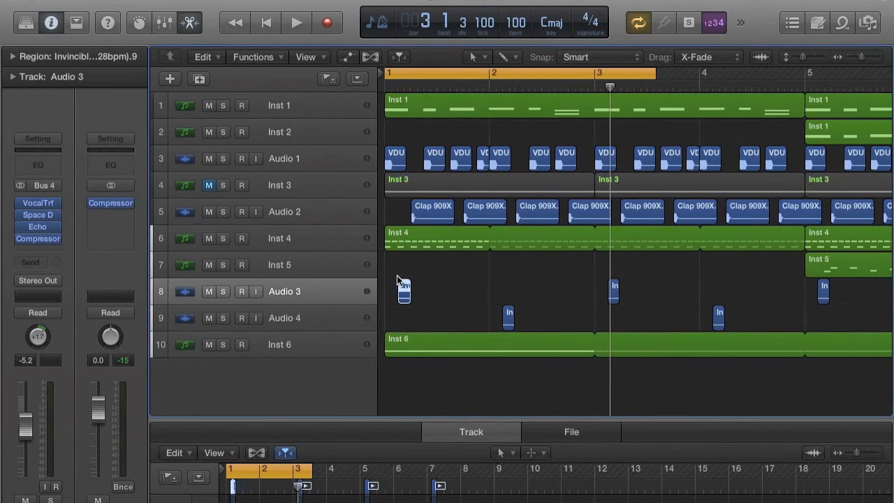
Step: Mute Inst 6 instead of Inst 3 and set the cycle range from bar 1 to bar 5
left_click(208, 344)
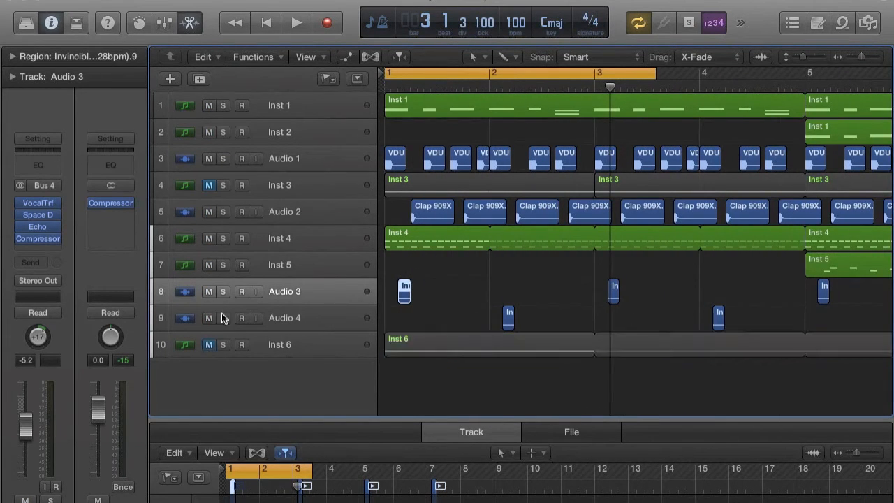
left_click(209, 186)
scroll(420, 215, "down", 8)
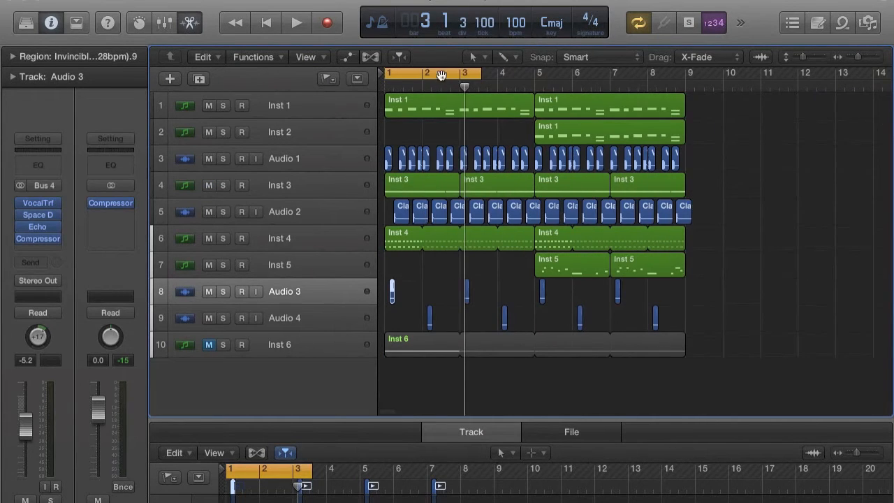
left_click_drag(489, 73, 570, 72)
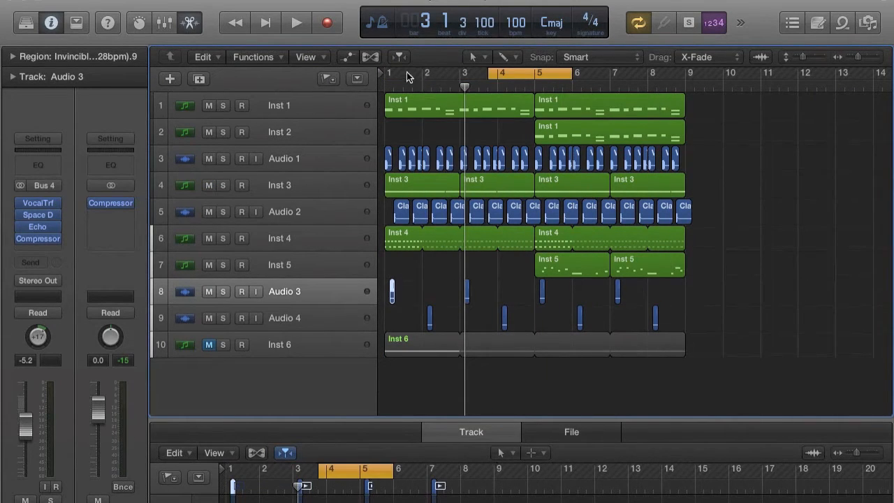
left_click_drag(532, 73, 381, 80)
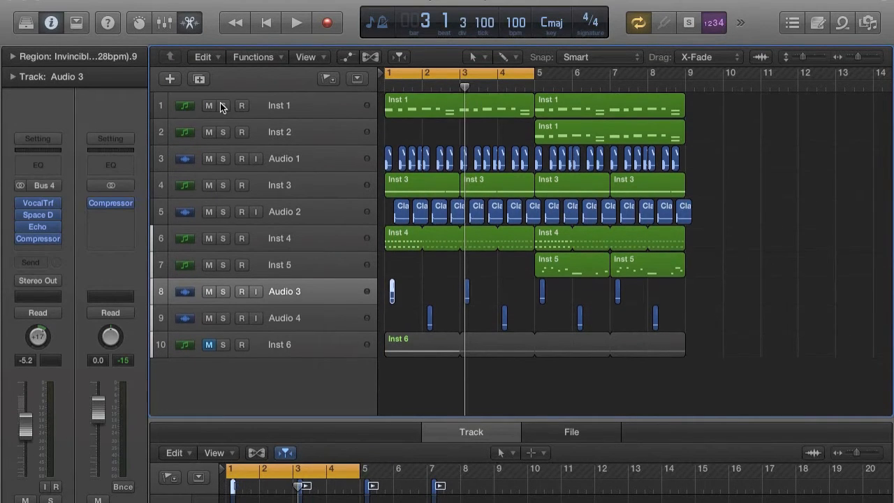
Step: Solo and select Inst 1, duplicate the track with its settings, and leave only the duplicate soloed
left_click(222, 105)
left_click(340, 98)
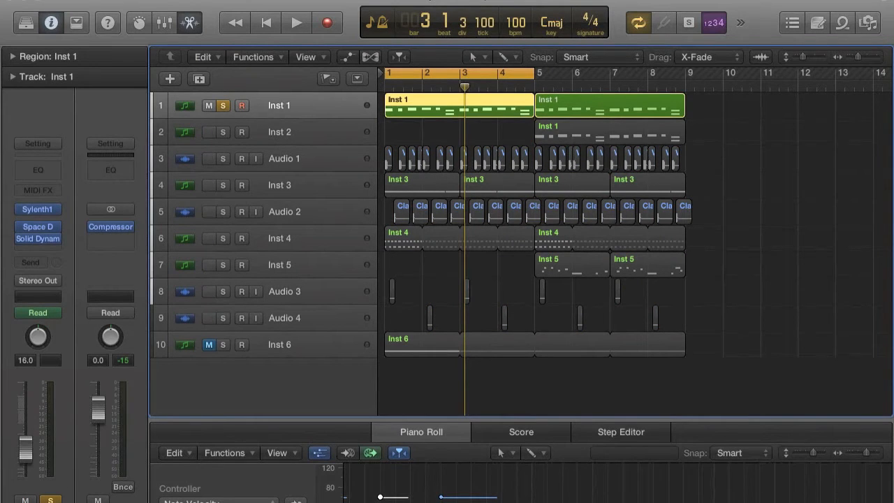
left_click(183, 2)
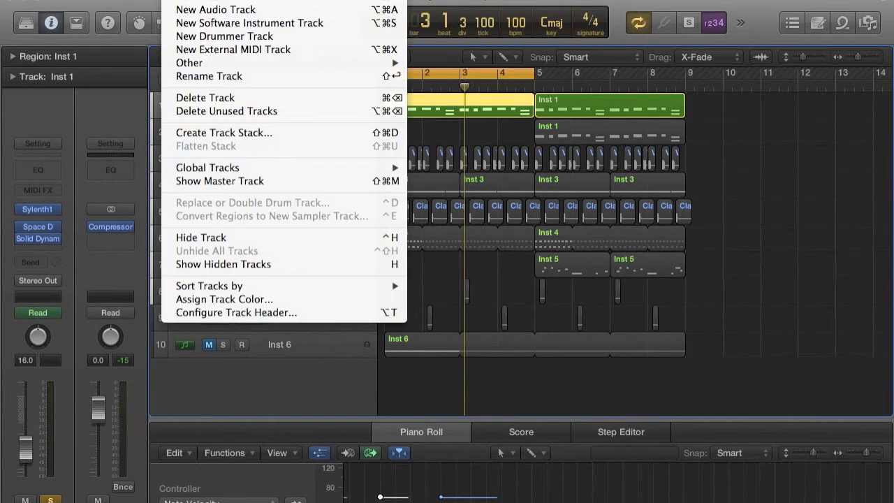
mouse_move(150, 1)
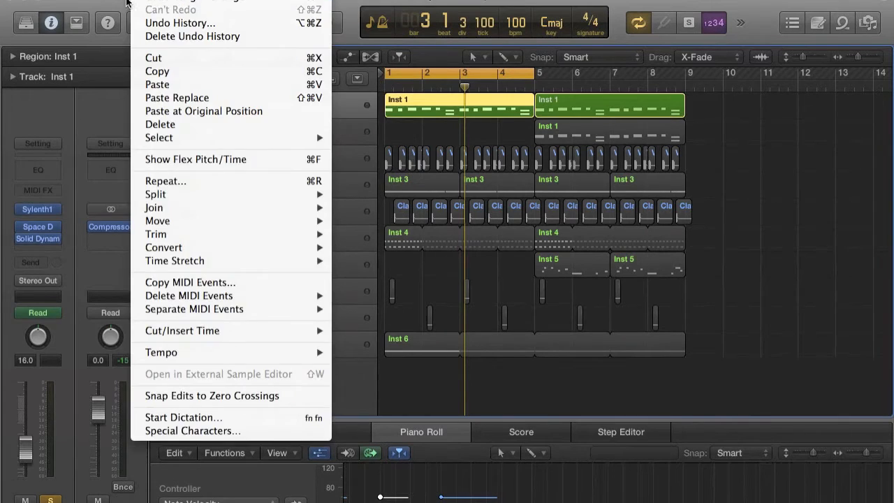
key("Escape")
left_click(199, 79)
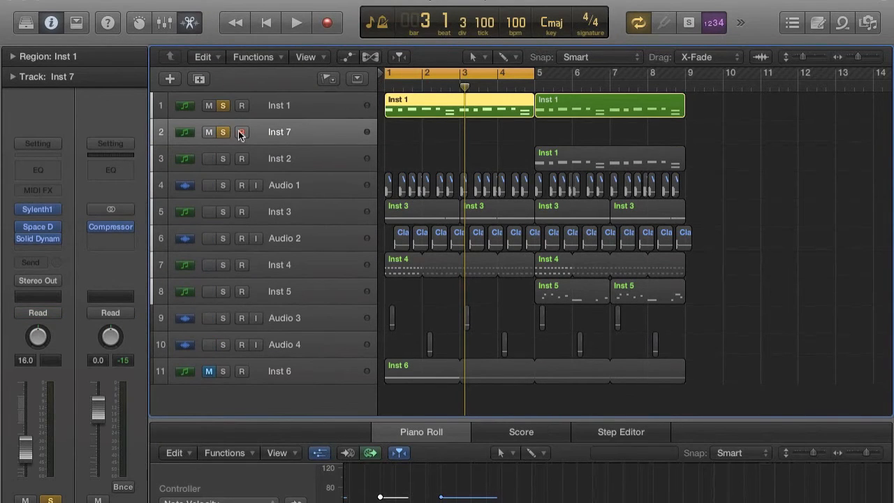
left_click(208, 106, "alt")
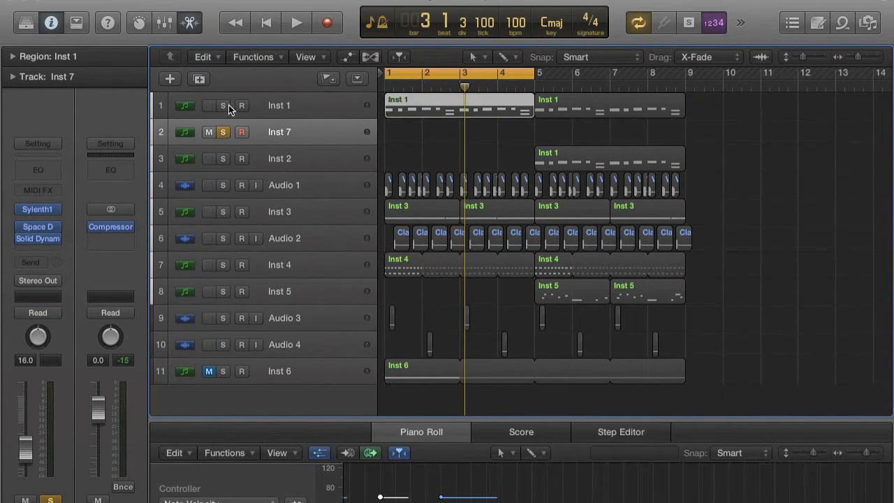
Step: Create an empty region on Inst 7 spanning from bar 1 to bar 5
left_click(414, 134, "super")
left_click_drag(417, 138, 531, 140)
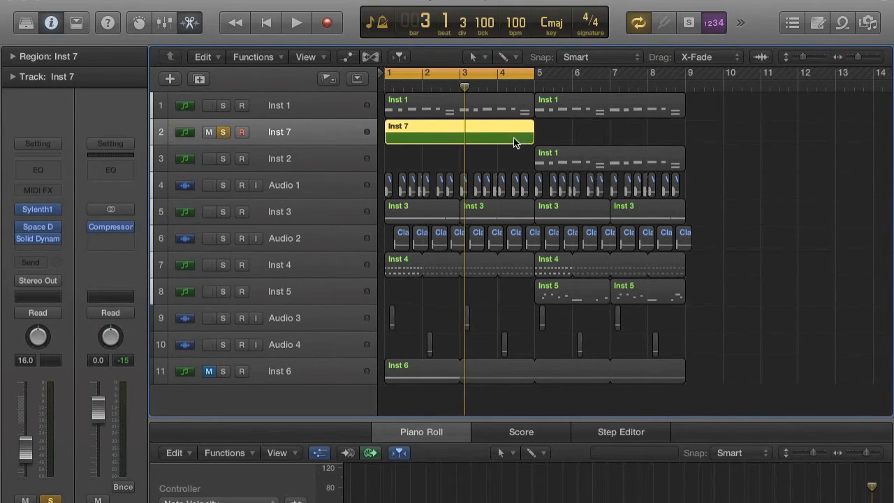
Step: Remove the Solid Dynamics and Space D effects from Inst 7 and open its Sylenth1 instrument
mouse_move(58, 233)
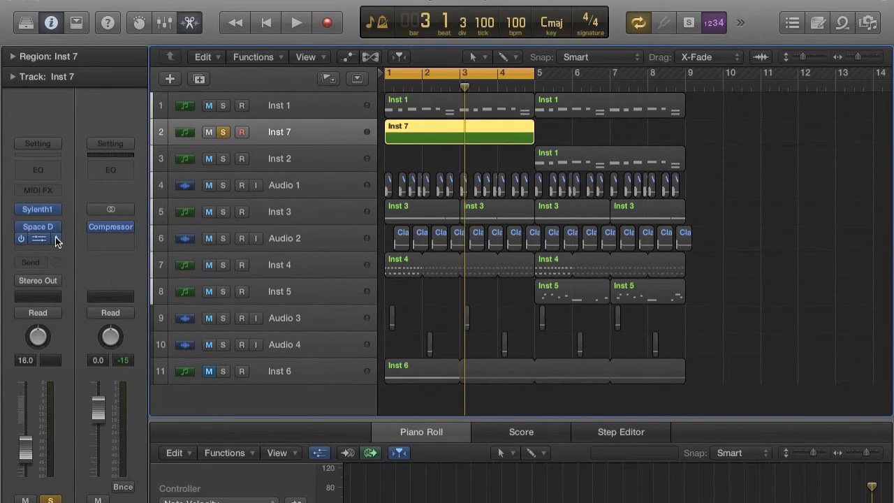
left_click(33, 238)
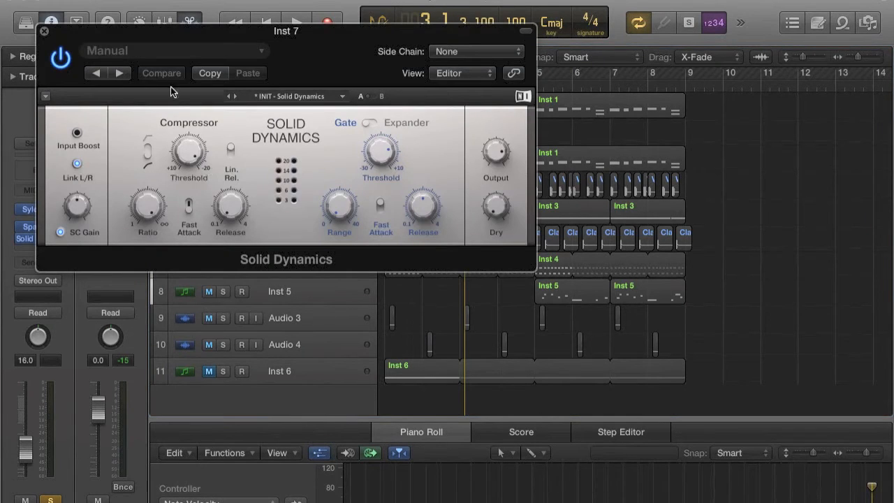
left_click(44, 31)
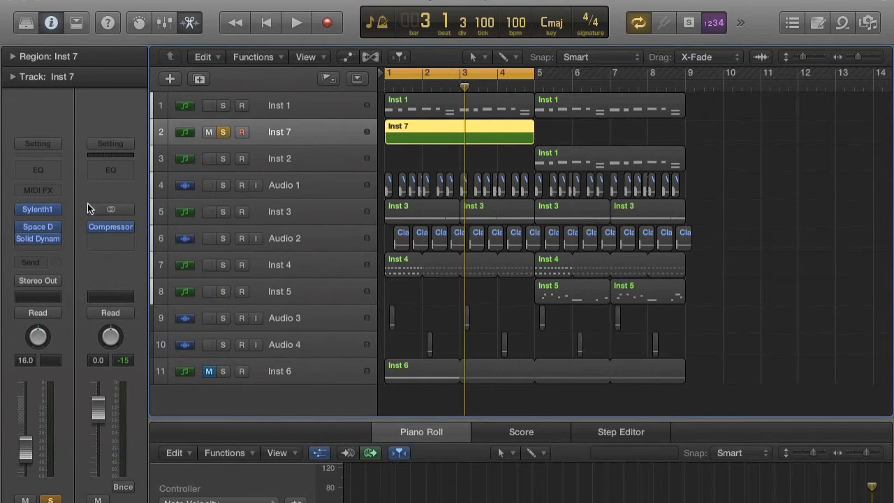
left_click(57, 236)
left_click(57, 258)
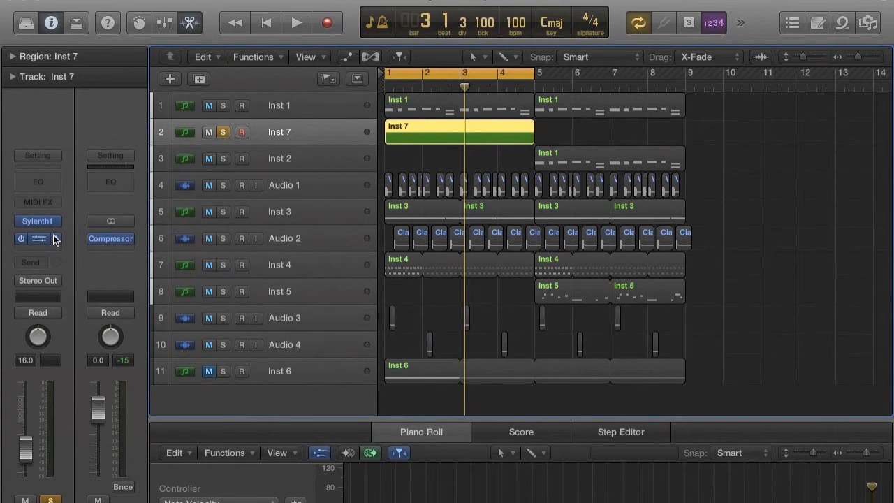
left_click(56, 239)
left_click(55, 264)
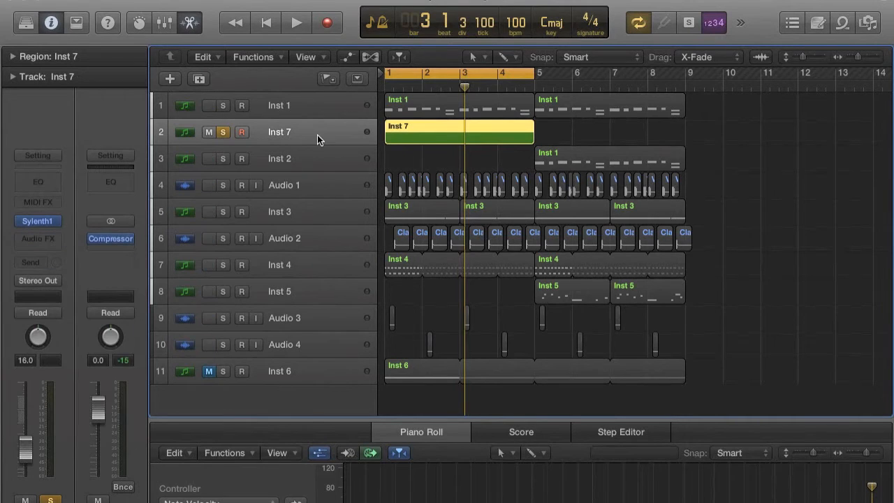
left_click(41, 221)
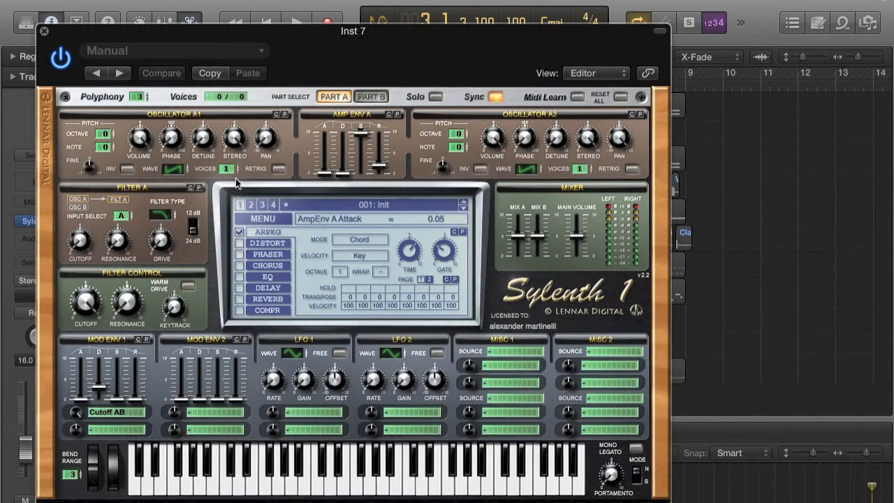
left_click(250, 219)
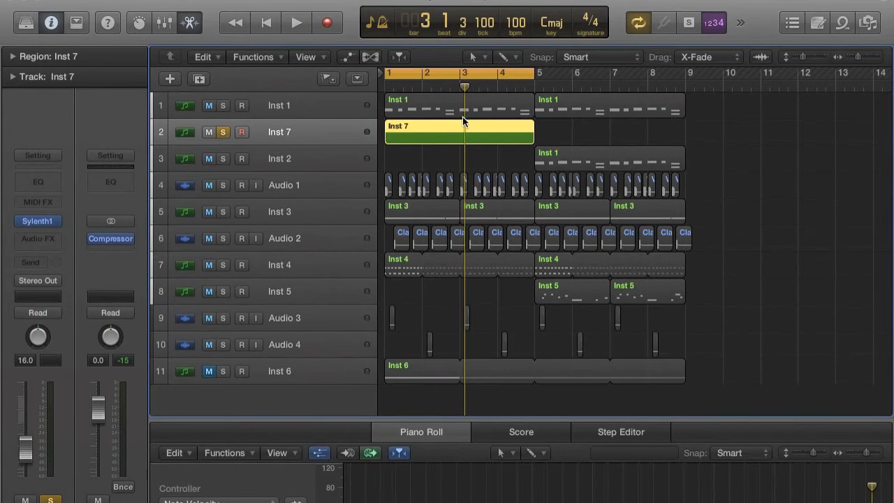
Step: Turn off the solo on Inst 7, delete its empty region and move the first Inst 1 region onto that track
left_click(223, 132)
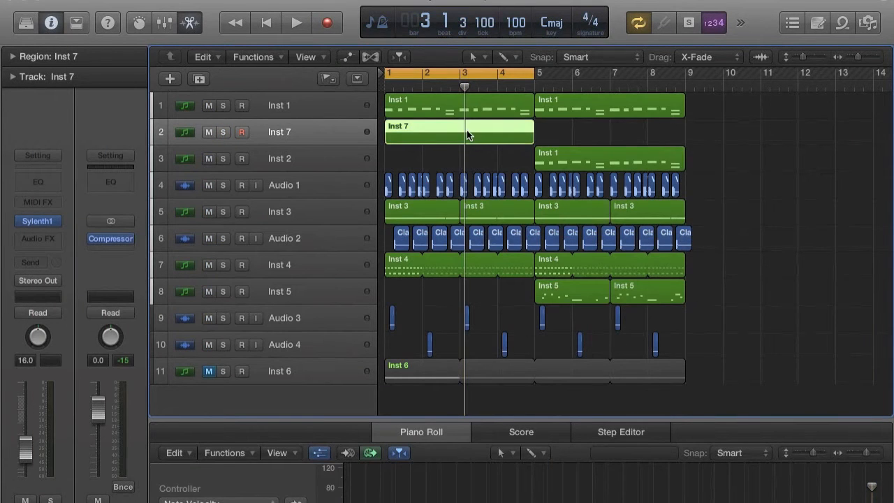
key("Delete")
left_click_drag(462, 102, 454, 134)
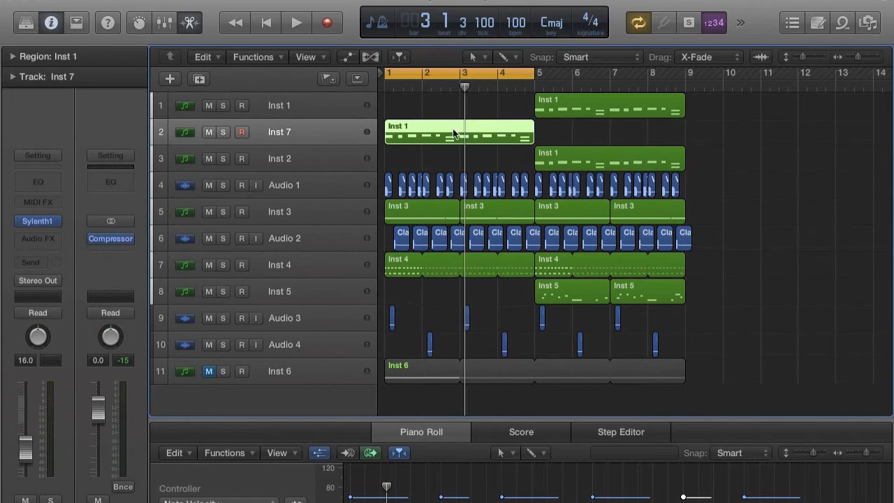
Step: Enlarge the Piano Roll to show the moved region's notes and solo Inst 7
left_click_drag(388, 419, 403, 184)
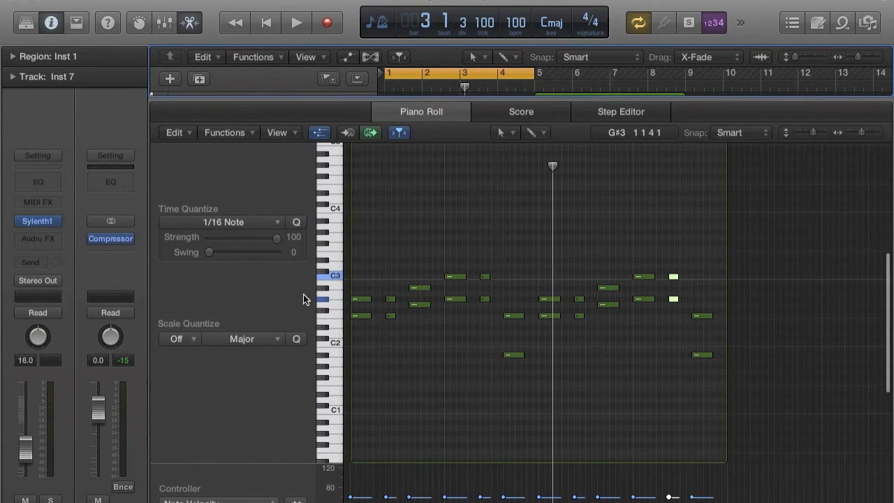
key("space")
key("space")
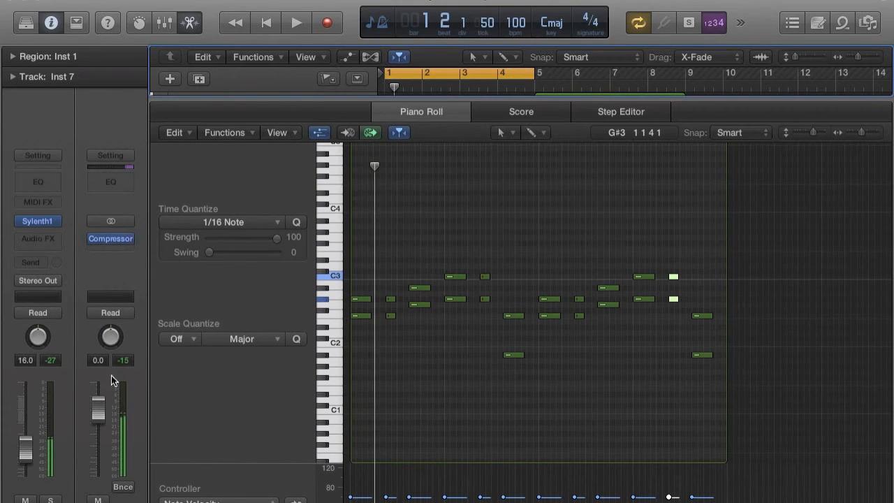
key("s")
key("z")
key("super+Right")
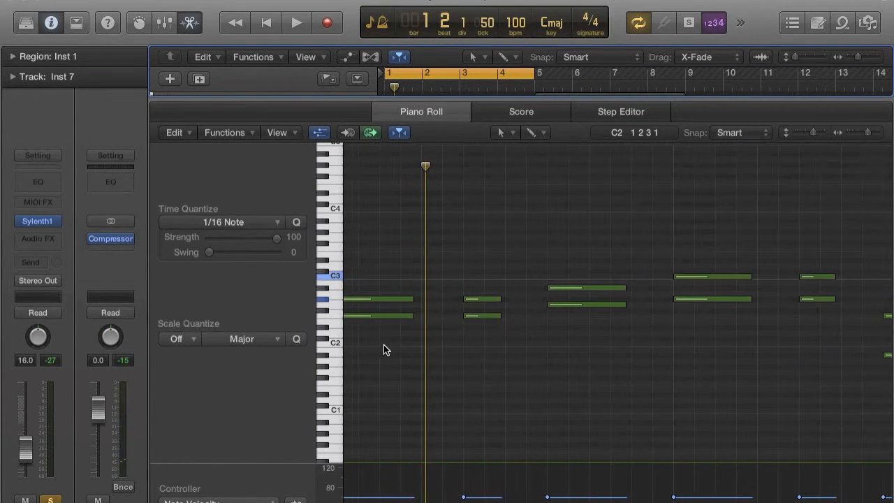
Step: Play back the soloed chord part on Inst 7 through bar 4 while following its notes
key("space")
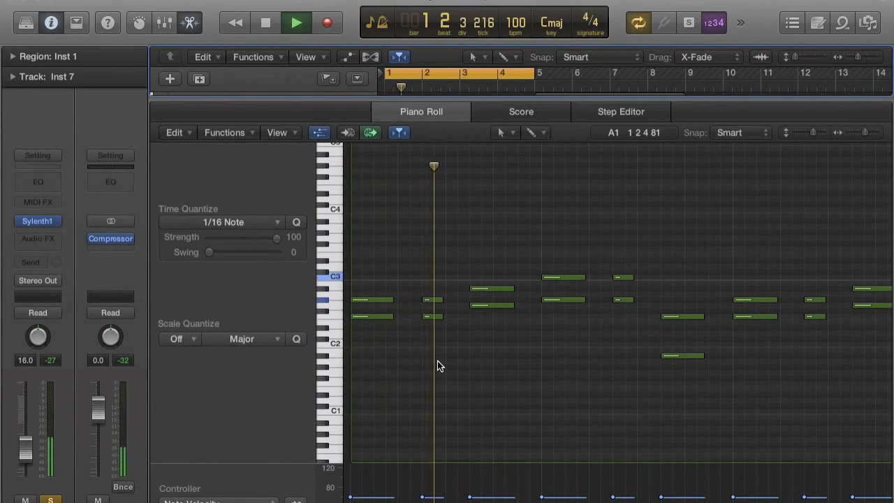
scroll(437, 365, "right", 3)
scroll(437, 365, "right", 8)
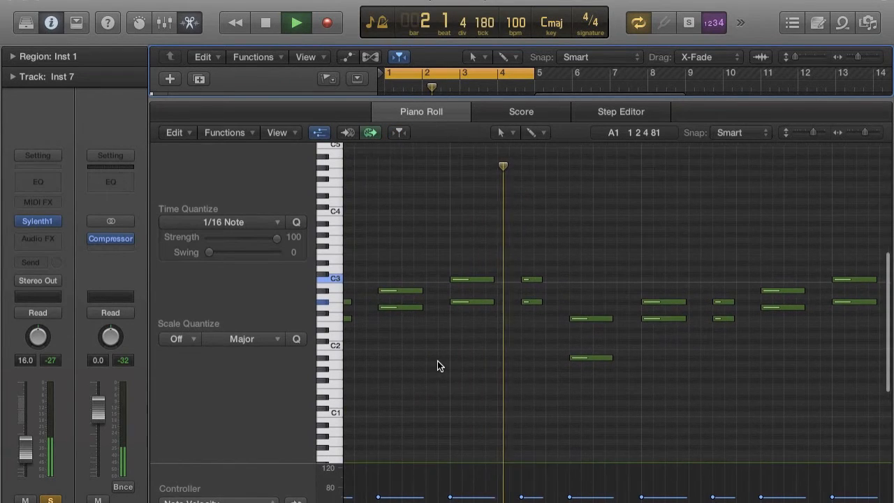
scroll(438, 362, "right", 2)
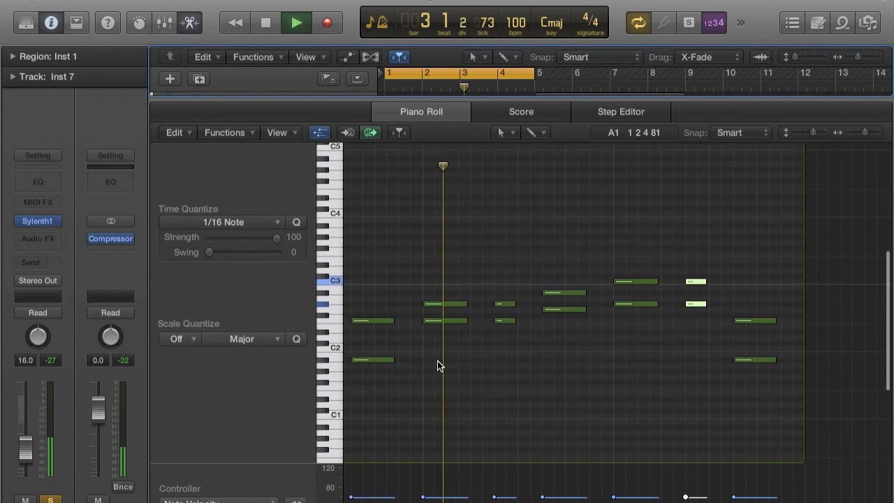
scroll(419, 361, "right", 1)
left_click(400, 362)
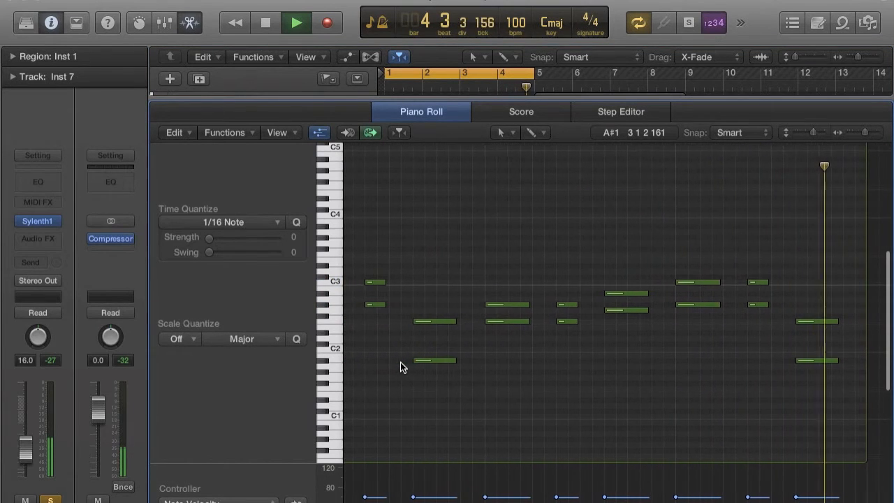
key("space")
Step: Draw four consecutive bass notes below the first chords, C#1, D#1, F1 and A#0, each 0 1 2 0 long
scroll(402, 361, "right", 1)
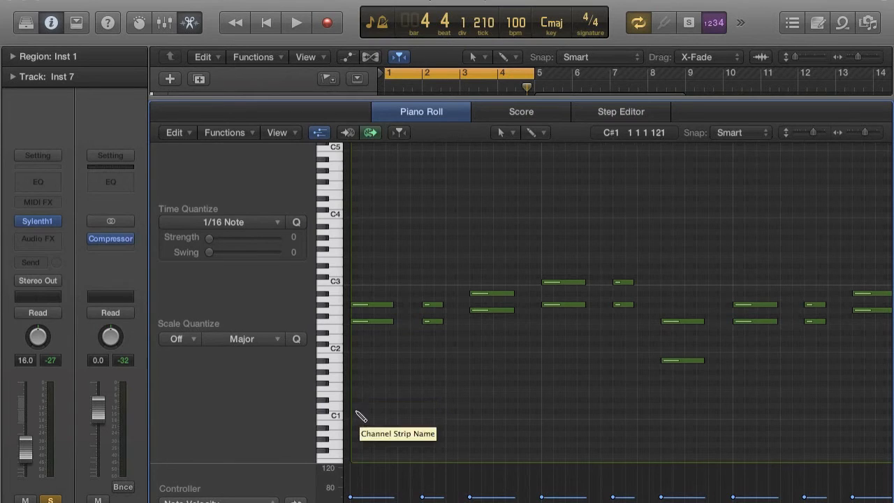
left_click(355, 412, "super")
left_click_drag(364, 417, 423, 420)
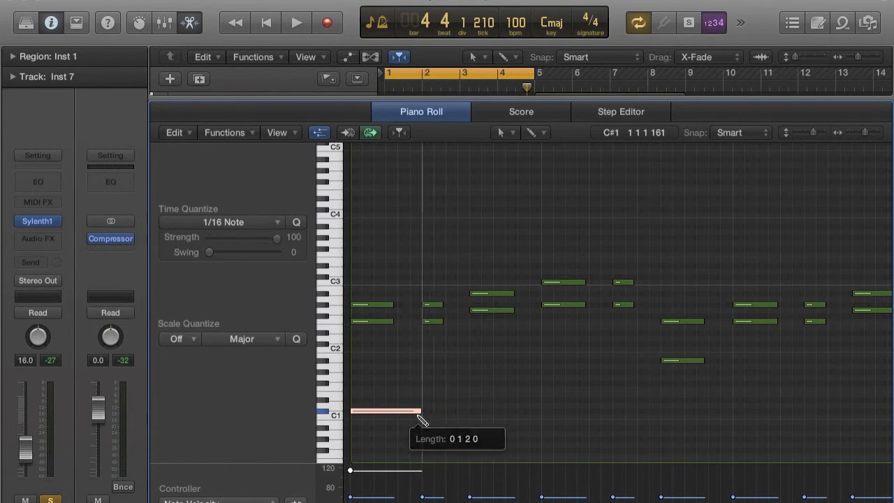
left_click(425, 399, "super")
left_click(497, 389, "super")
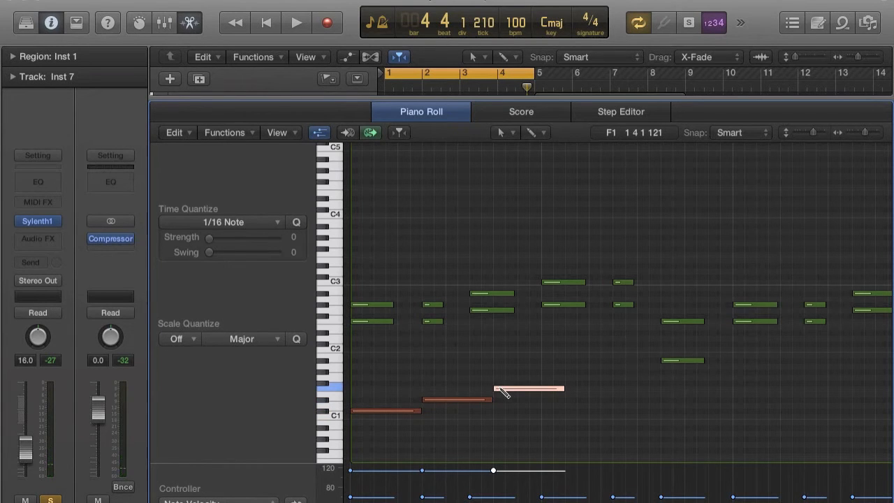
left_click(569, 427, "super")
Step: Play back the new bass notes against the chords and delete the D#1 note
key("space")
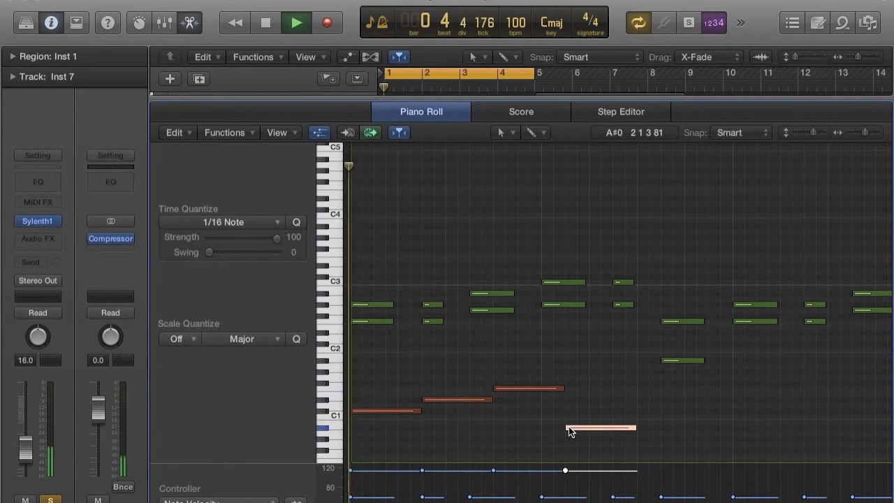
key("space")
left_click_drag(449, 356, 451, 470)
key("Delete")
Step: Lengthen the C#1 note up to the third chord, fit the F1 note between the third and fourth chords, and lower it to D#1
left_click_drag(420, 410, 470, 388)
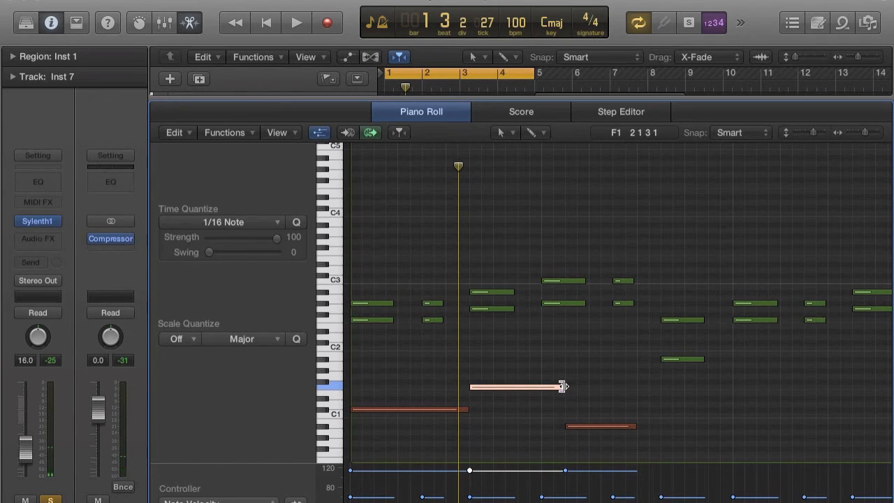
left_click_drag(565, 385, 540, 388)
left_click_drag(431, 358, 521, 455)
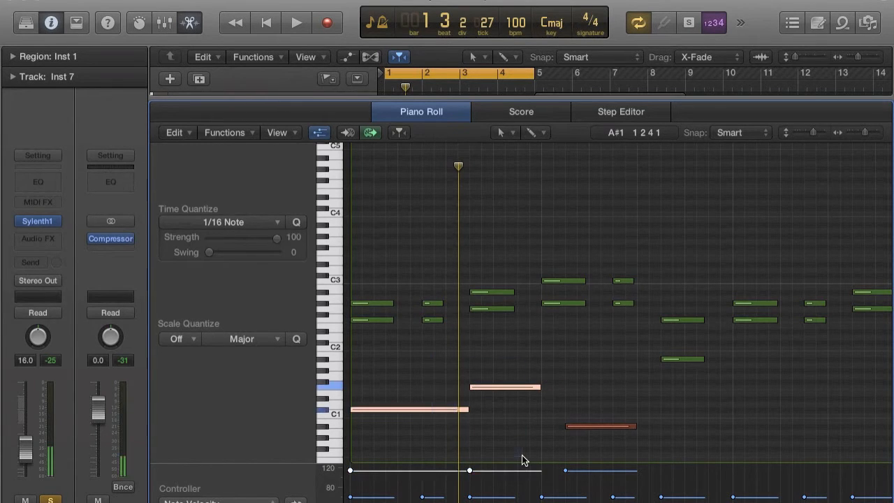
left_click(505, 437)
mouse_move(501, 386)
left_mouse_down()
mouse_move(501, 415)
mouse_move(500, 398)
left_mouse_up()
Step: Play back the bass line, add an F1 note under the fourth chord, and delete all four bass notes
key("space")
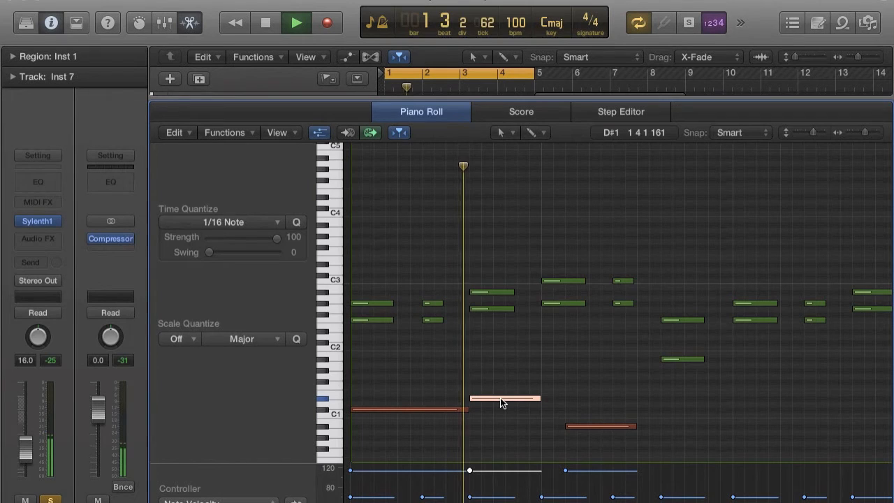
key("space")
left_click(547, 386, "super")
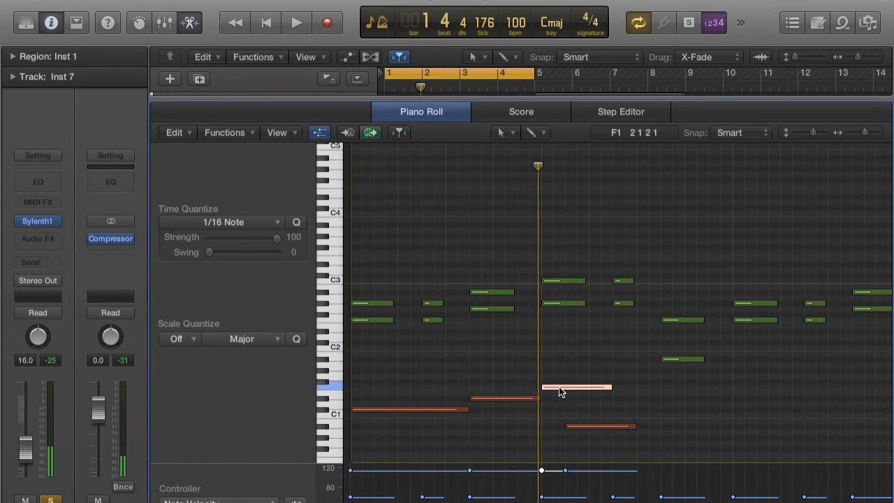
left_click_drag(419, 370, 620, 433)
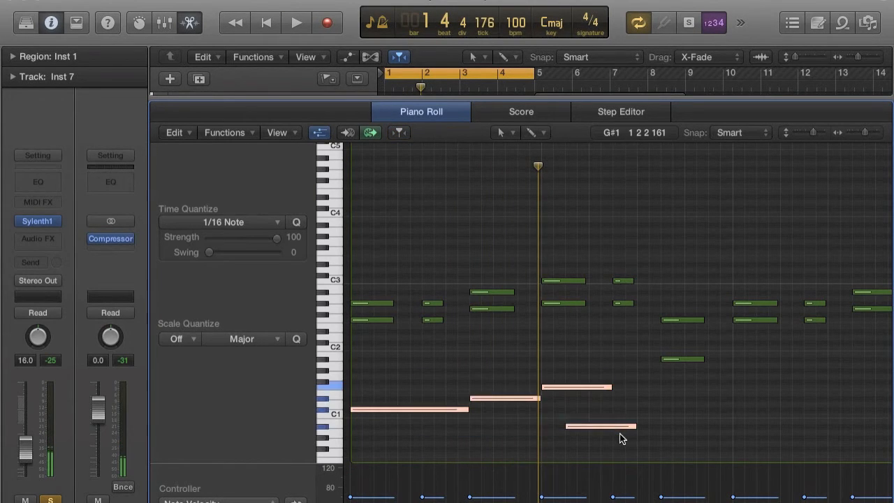
key("Delete")
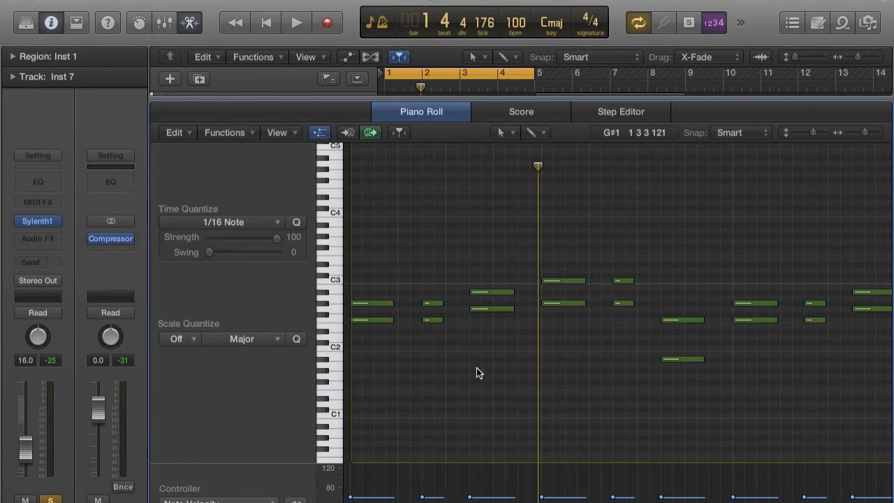
Step: Open Sylenth1 on Inst 7, turn on its arpeggiator in Chord mode with a time of 1/16, and start playback
left_click(39, 221)
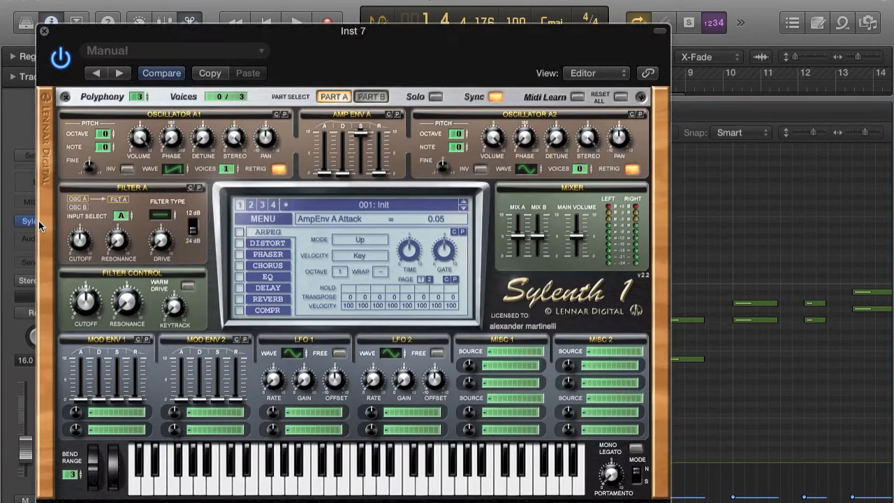
left_click(240, 232)
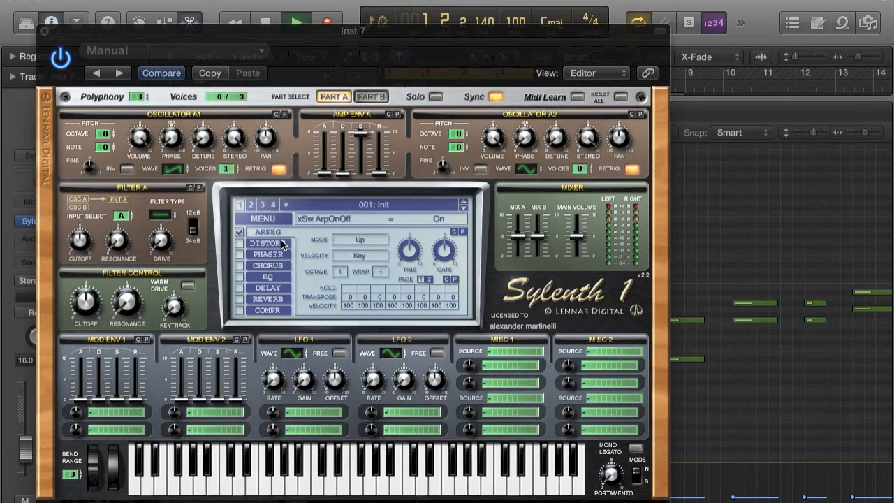
left_click(352, 241)
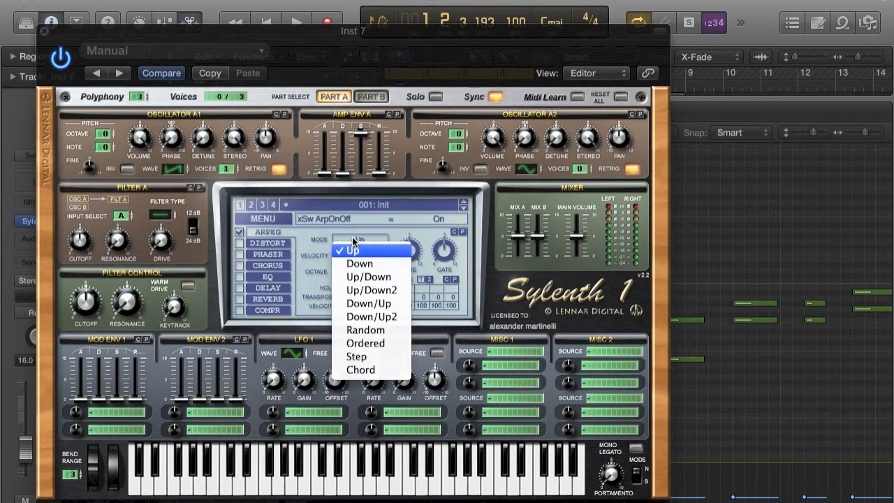
left_click(377, 371)
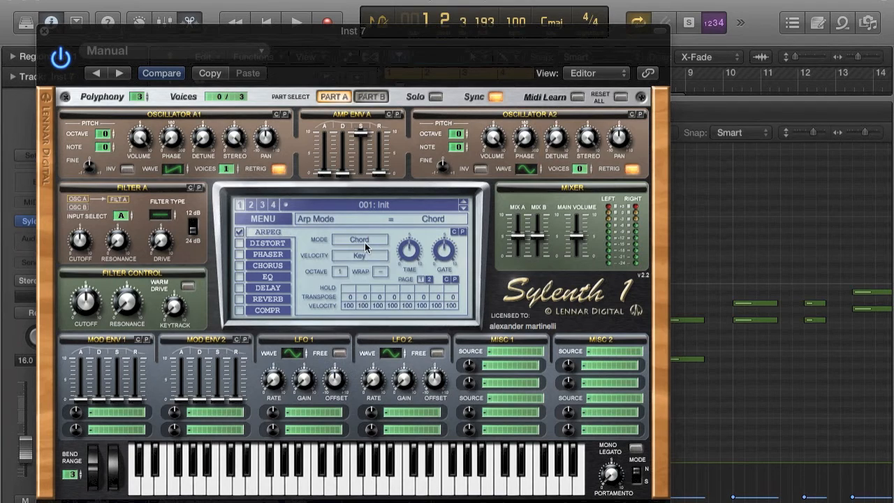
left_click(411, 252)
key("space")
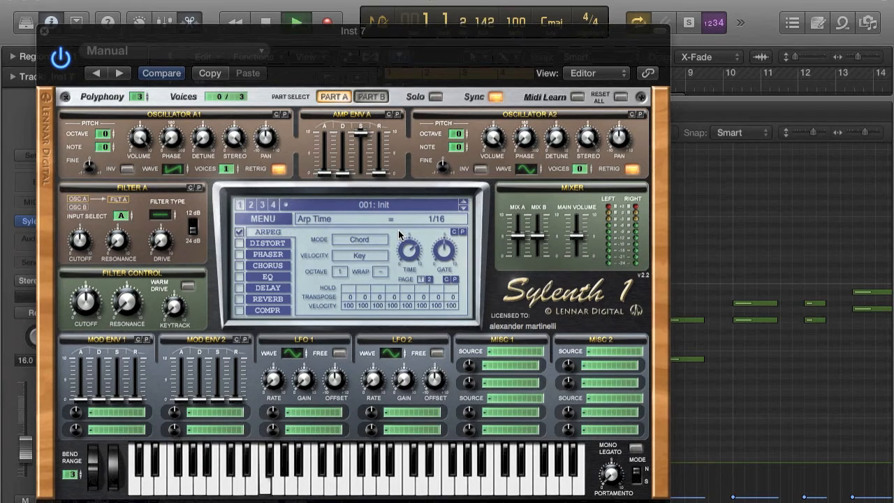
Step: Listen to the arpeggiated chords while following their notes, and raise the Inst 7 channel volume to 11.2
left_click_drag(427, 23, 146, 32)
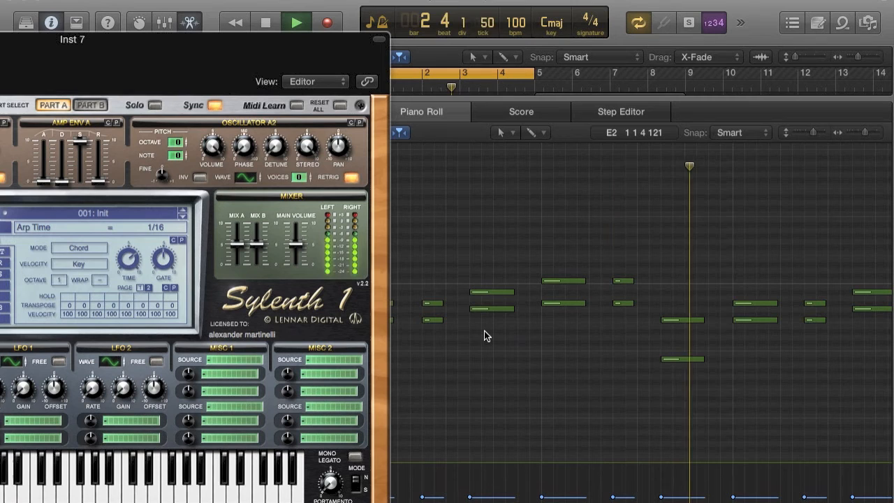
key("space")
left_click_drag(283, 68, 665, 9)
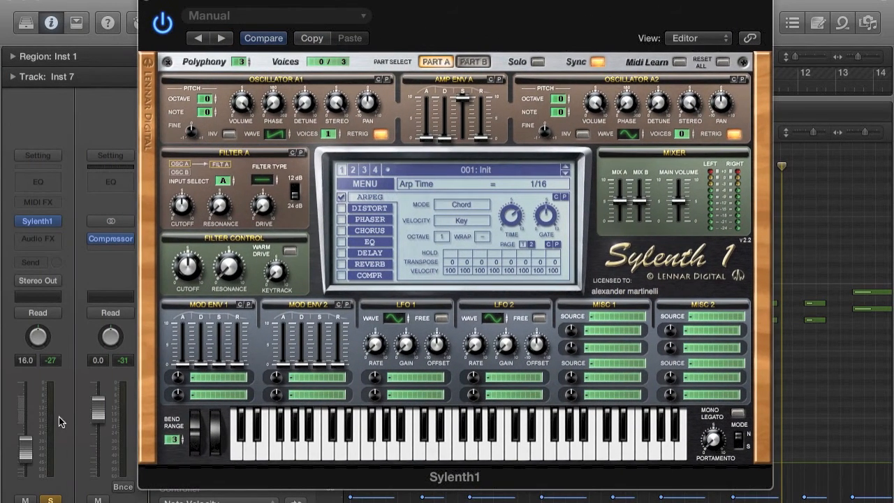
left_click_drag(25, 447, 25, 439)
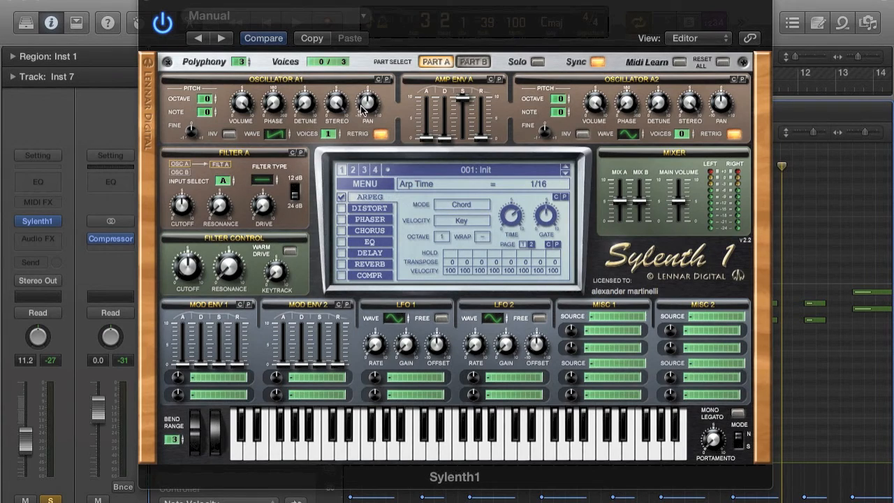
Step: Turn off Retrig on oscillators A1 and A2, and give A2 one voice, a saw wave and a pan of 10.00
left_click(380, 135)
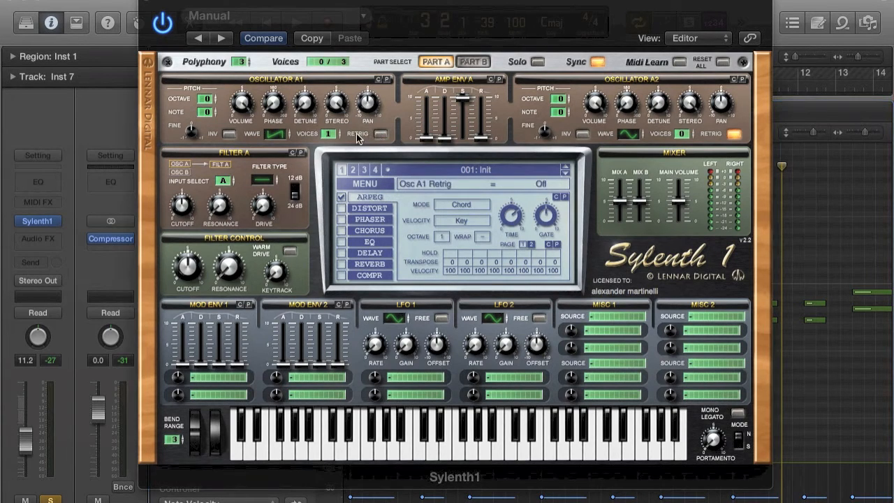
mouse_move(370, 105)
left_click(685, 135)
mouse_move(642, 134)
left_mouse_down()
mouse_move(641, 112)
mouse_move(639, 120)
left_mouse_up()
left_click(740, 138)
left_click(721, 110)
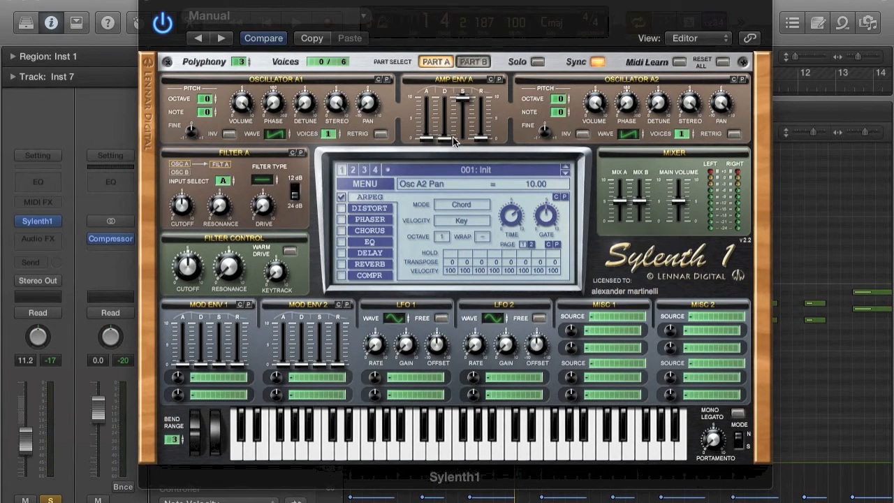
Step: Set Filter A to Lowpass with a cutoff of 1.00 Hz, and route Mod Env 1 to Cutoff AB
left_click(268, 181)
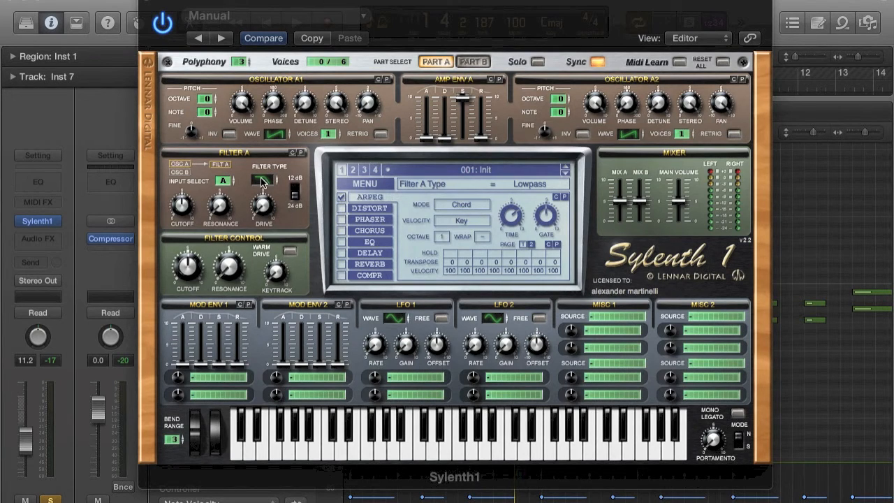
left_click_drag(190, 205, 173, 275)
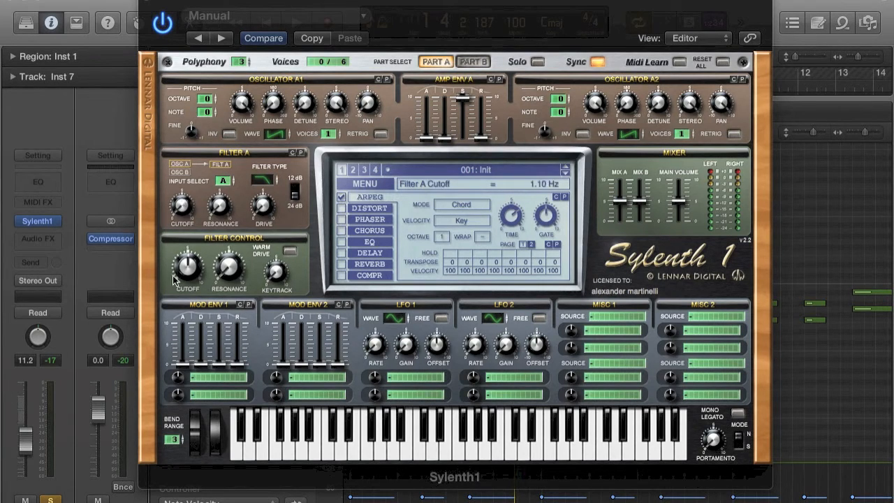
left_click(196, 378)
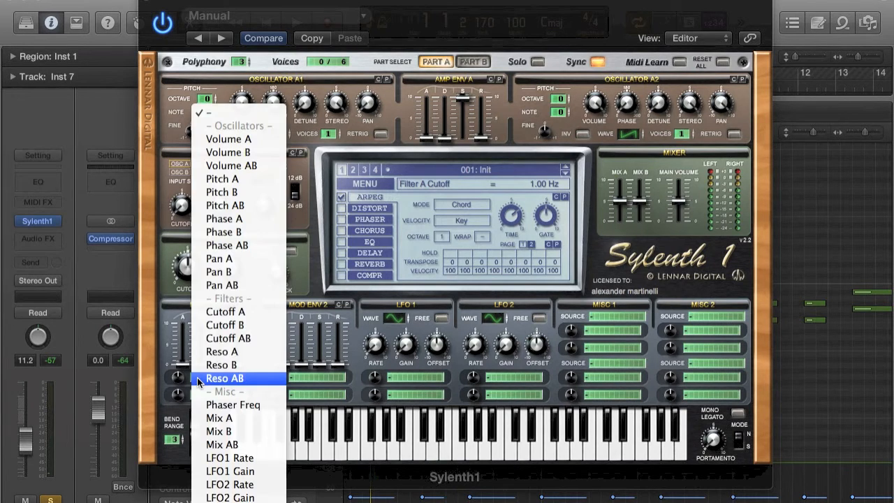
left_click(247, 341)
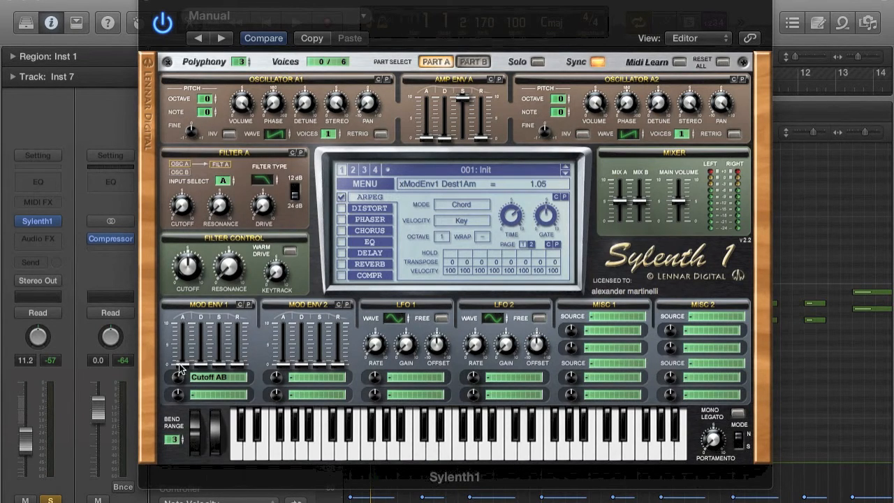
Step: Set the Mod Env 1 decay to 5.52 and the Filter Control cutoff to 21341.28 Hz
left_click_drag(210, 364, 203, 334)
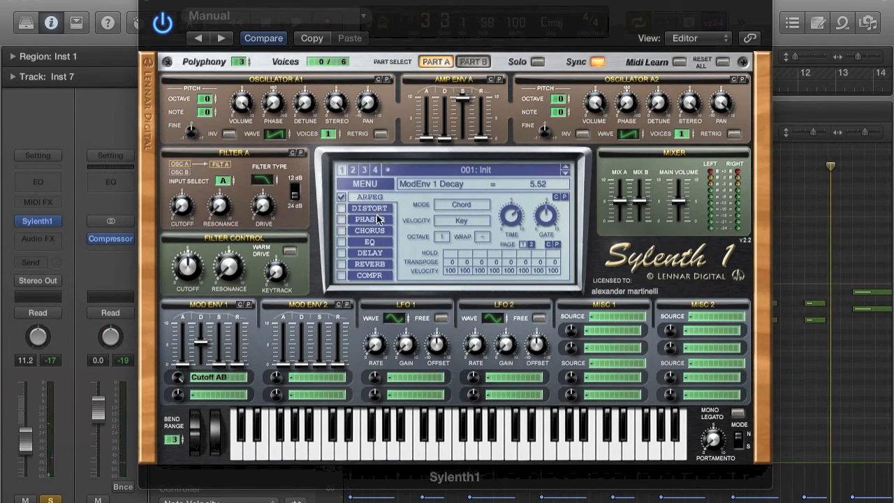
left_click(197, 263)
left_click_drag(197, 277, 197, 231)
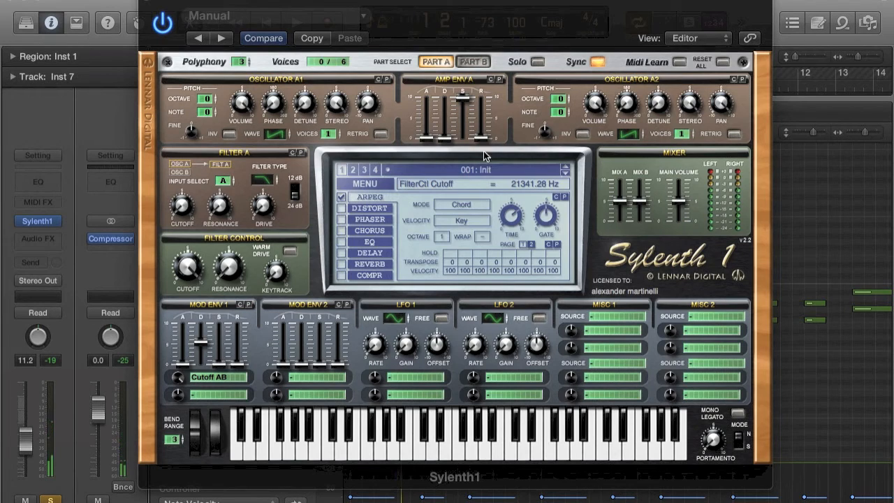
Step: Set the Amp Env A release to 5.44 and the Mod Env 1 release to 1.09, checking Part B in between
left_click_drag(483, 144, 492, 72)
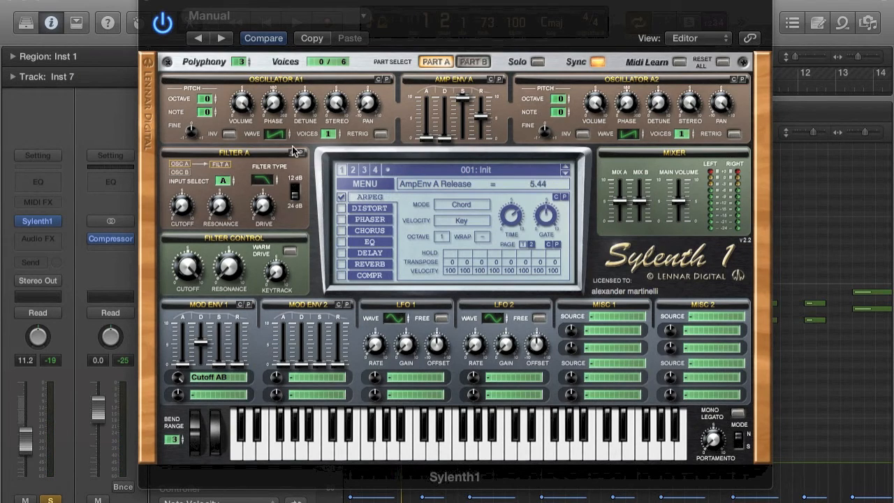
mouse_move(271, 183)
left_mouse_down()
mouse_move(271, 194)
mouse_move(270, 169)
mouse_move(265, 188)
left_mouse_up()
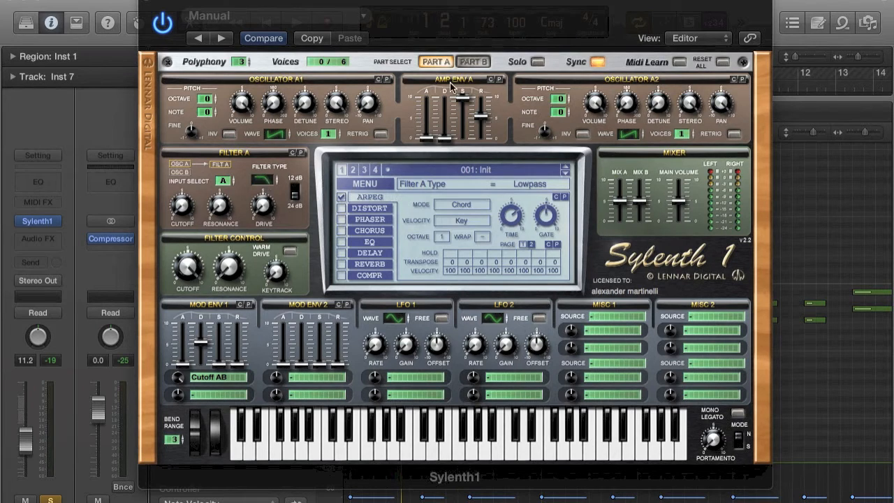
left_click(478, 61)
left_click(446, 63)
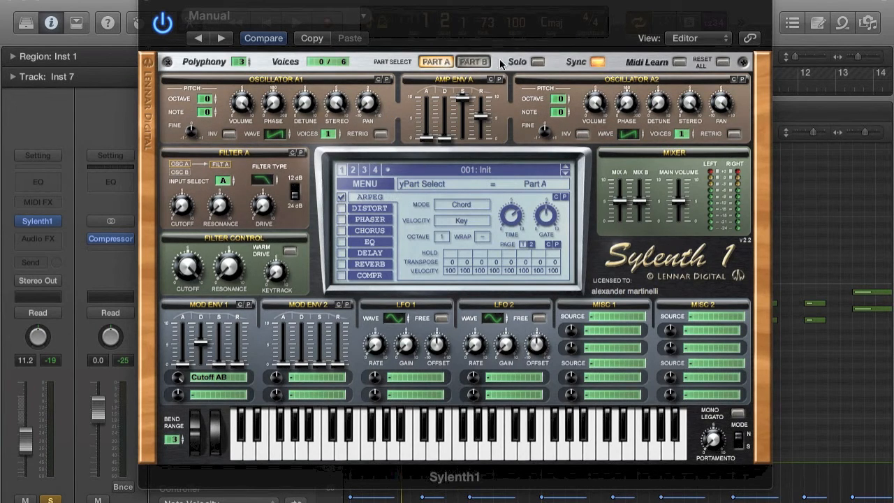
left_click(488, 121)
left_click_drag(238, 363, 255, 347)
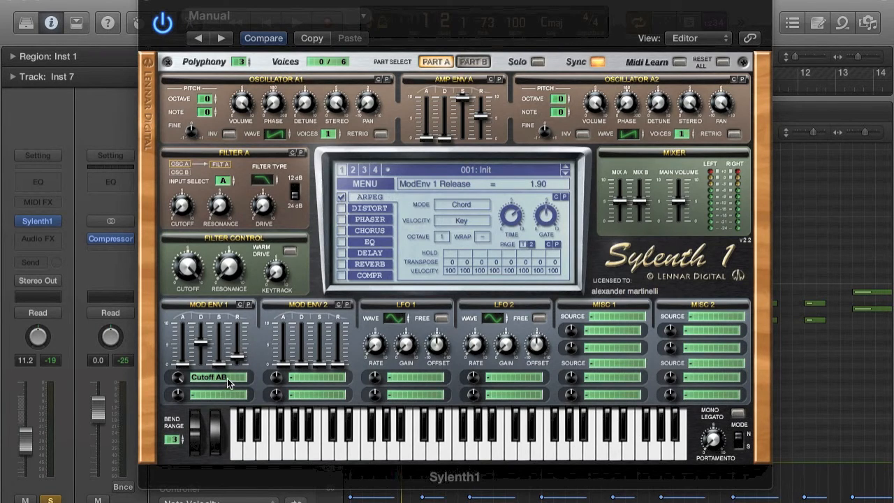
mouse_move(238, 358)
left_mouse_down()
mouse_move(251, 342)
mouse_move(235, 352)
mouse_move(241, 373)
left_mouse_up()
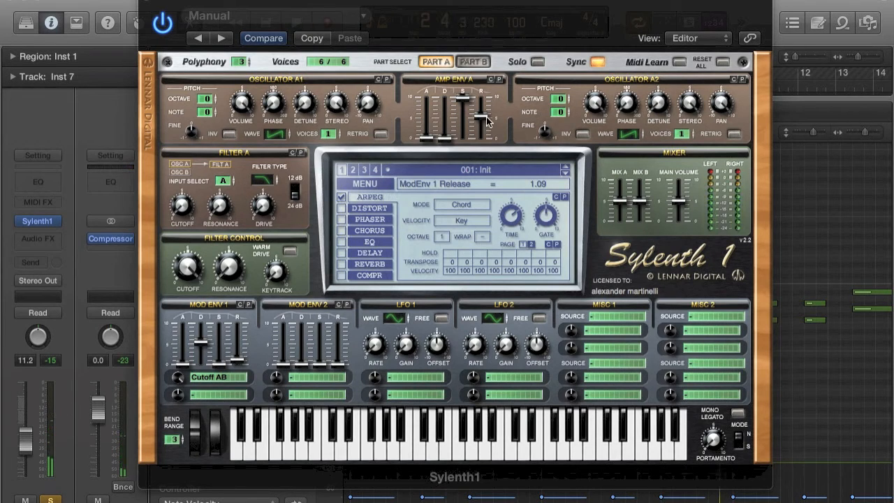
Step: Clear the Mod Env 1 destination, set the Filter A cutoff to 146.16 Hz, and turn off its lowpass filtering
left_click(215, 371)
left_click(223, 111)
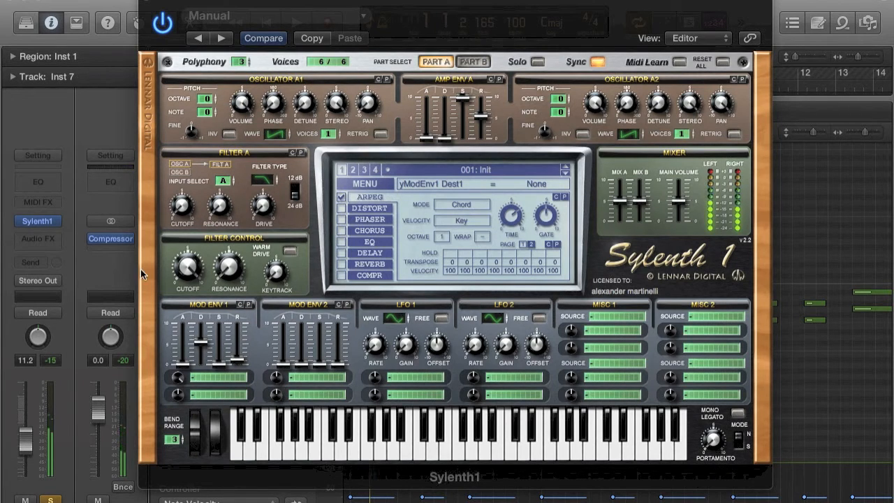
left_click_drag(187, 209, 187, 198)
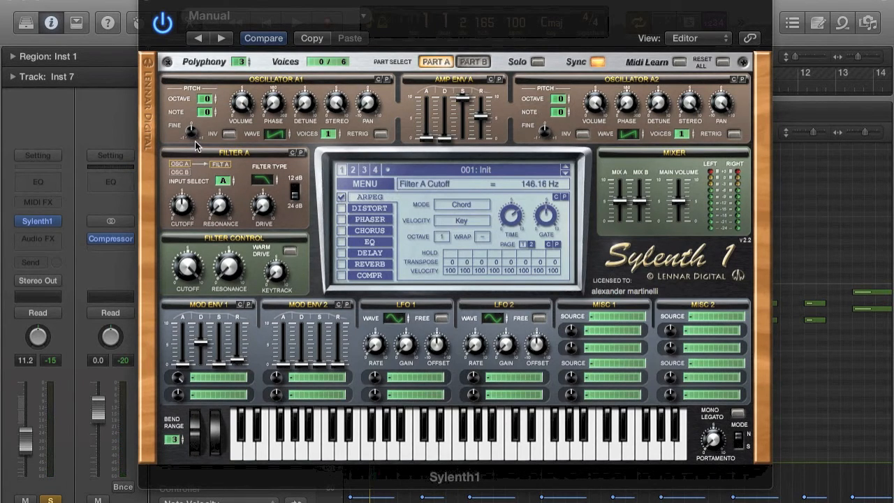
left_click_drag(272, 183, 271, 187)
left_click(472, 62)
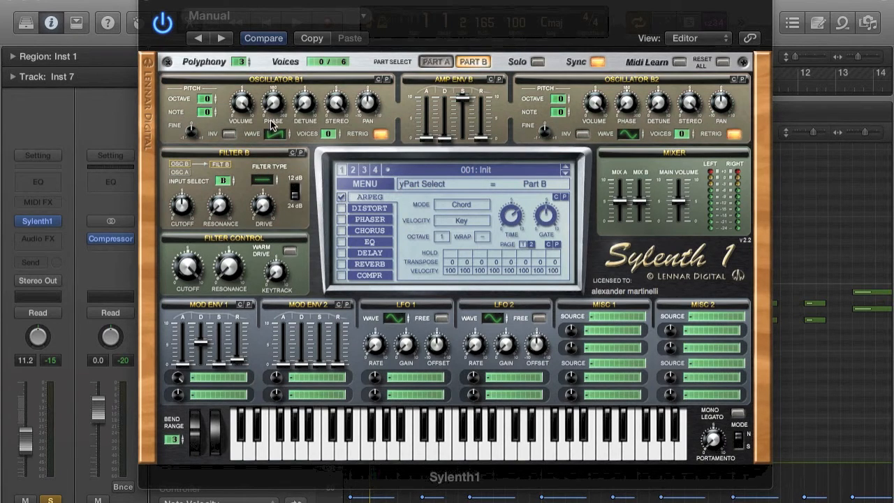
left_click(438, 62)
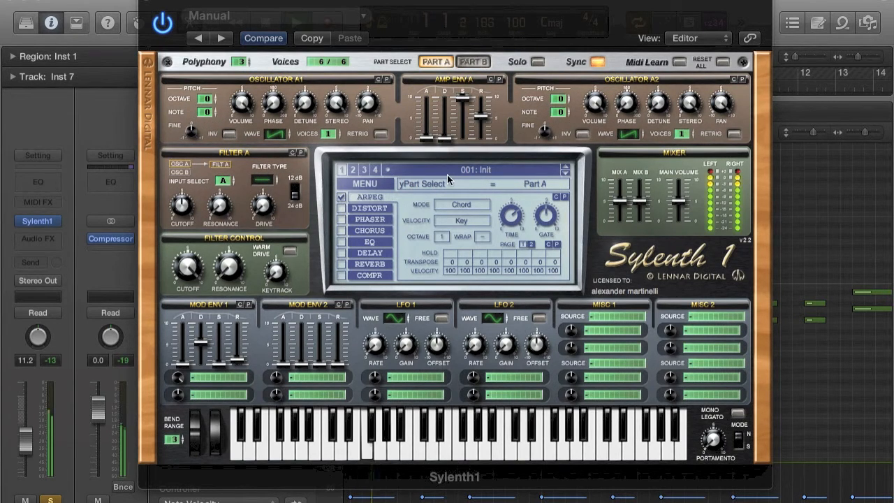
Step: Set the Amp Env A release to 3.09 and the arpeggiator gate to 25.24 %, keeping the arpeggiator time at 1/16
left_click_drag(481, 114, 482, 151)
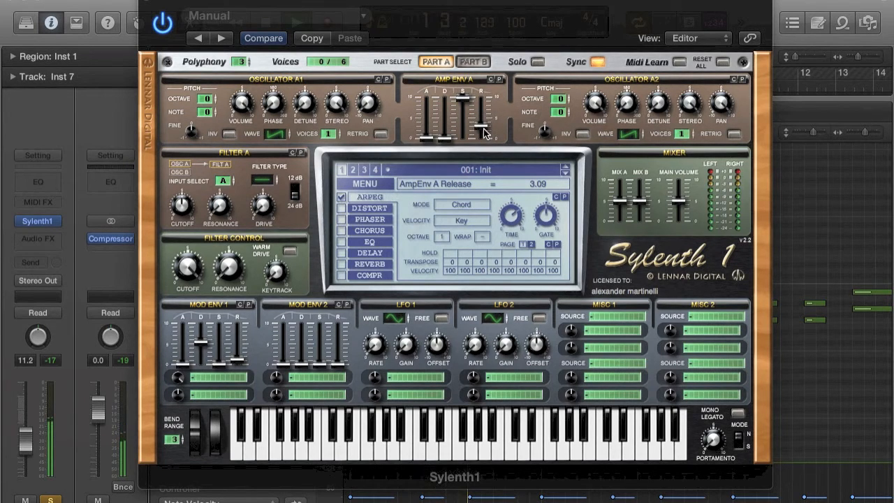
left_click(513, 216)
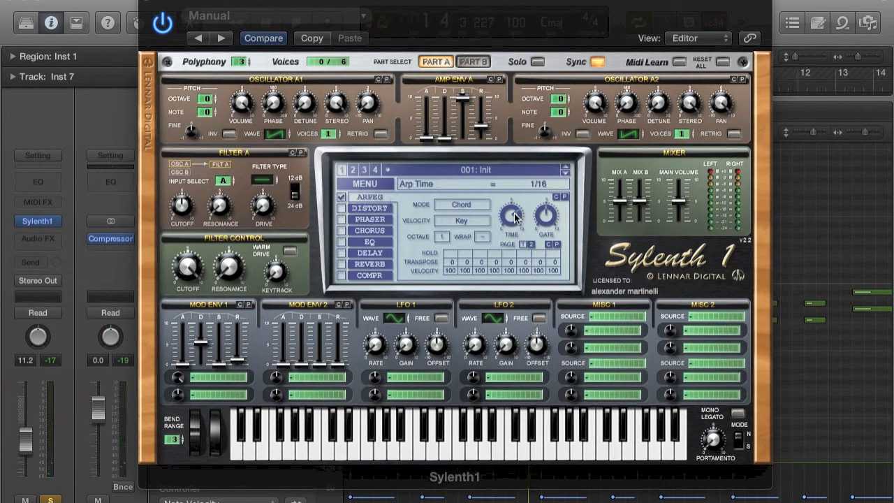
left_click_drag(545, 216, 546, 244)
scroll(548, 225, "down", 3)
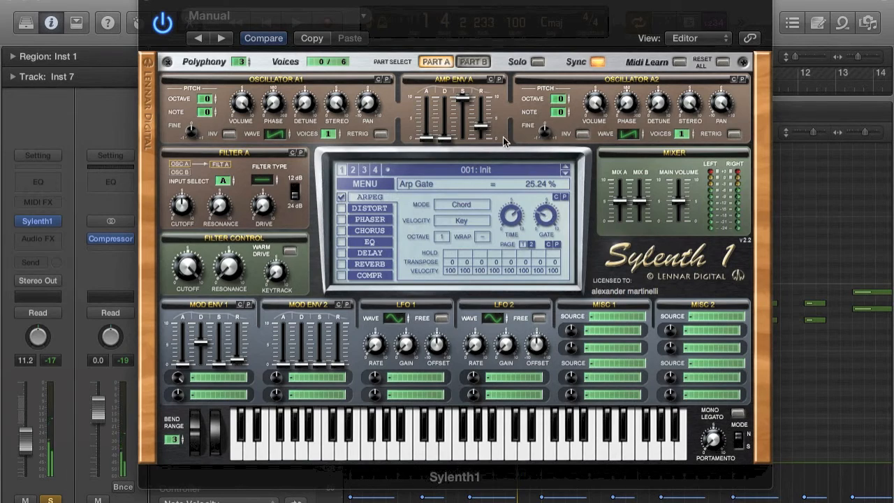
scroll(486, 135, "down", 2)
Step: Try an Amp Env A release of 0.00, set the arpeggiator gate to 23.33 %, and set the release to 3.39
left_click_drag(485, 136, 492, 183)
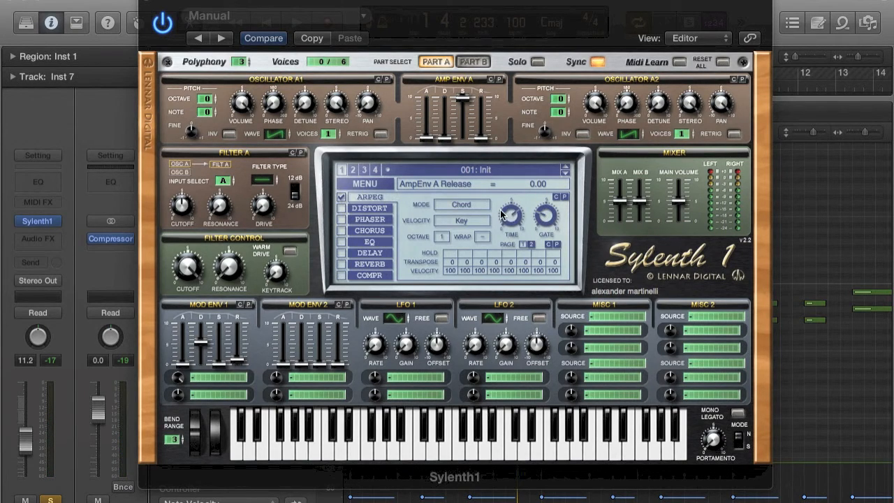
mouse_move(550, 211)
left_mouse_down()
mouse_move(553, 243)
mouse_move(549, 217)
left_mouse_up()
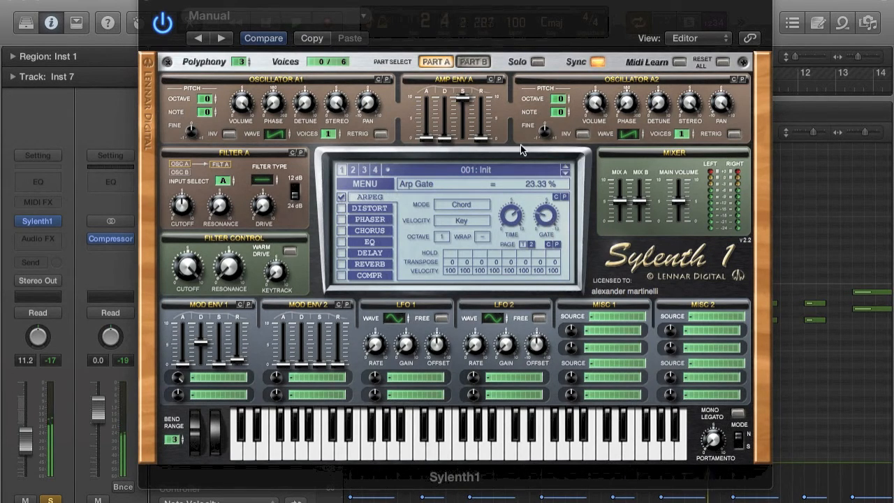
mouse_move(485, 140)
left_mouse_down()
mouse_move(494, 110)
mouse_move(481, 122)
left_mouse_up()
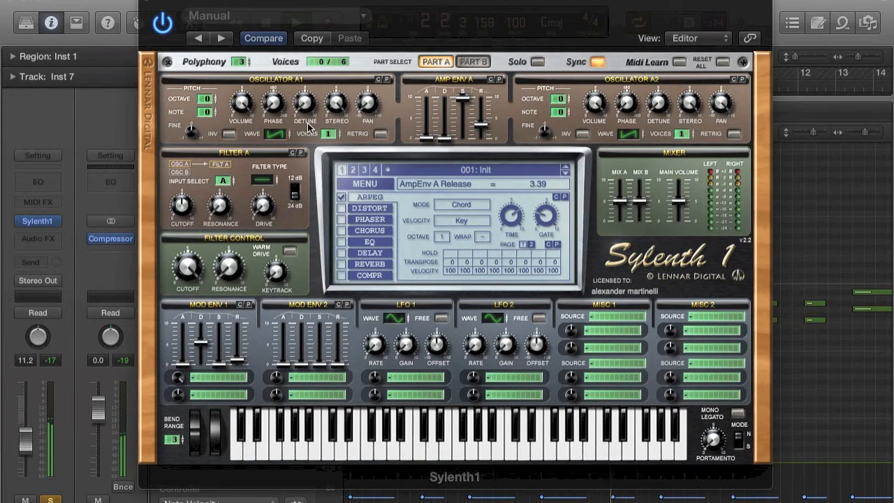
Step: Close the Sylenth1 window and insert Space Designer in the Inst 7 channel's audio effects
left_click(148, 2)
left_click(148, 2)
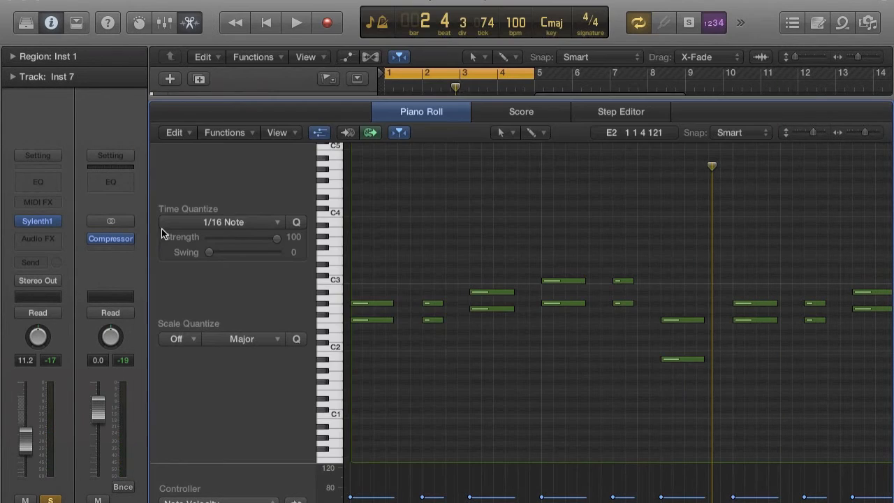
left_click(37, 238)
mouse_move(56, 373)
mouse_move(200, 408)
left_click(255, 407)
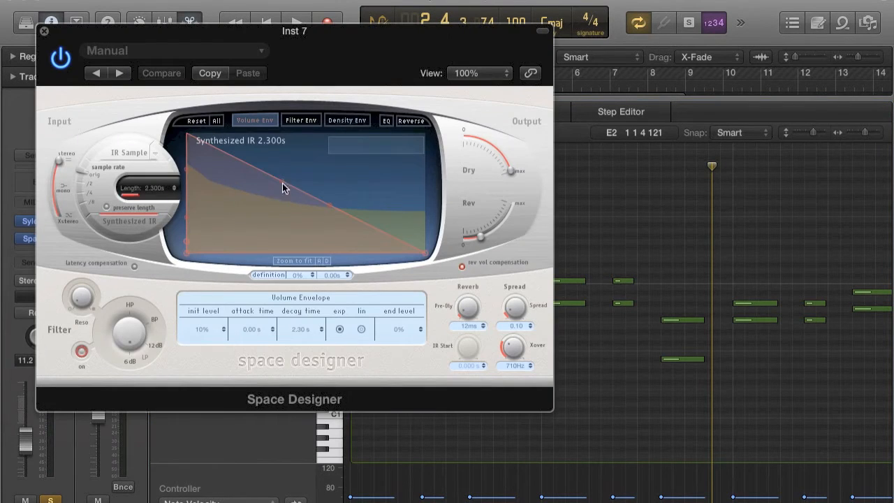
Step: Bend the volume envelope's decay outward so it stays high longer, play the result, and close Space Designer
left_click_drag(281, 181, 362, 159)
left_click_drag(333, 205, 372, 146)
key("space")
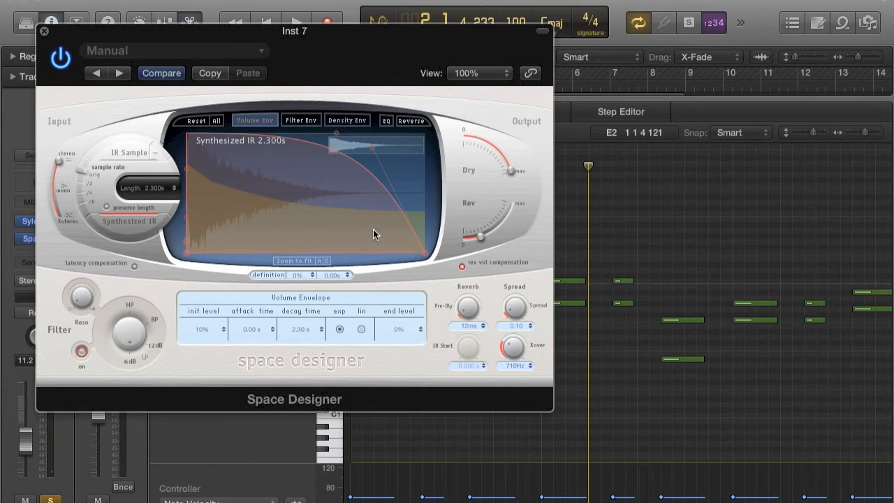
left_click(42, 31)
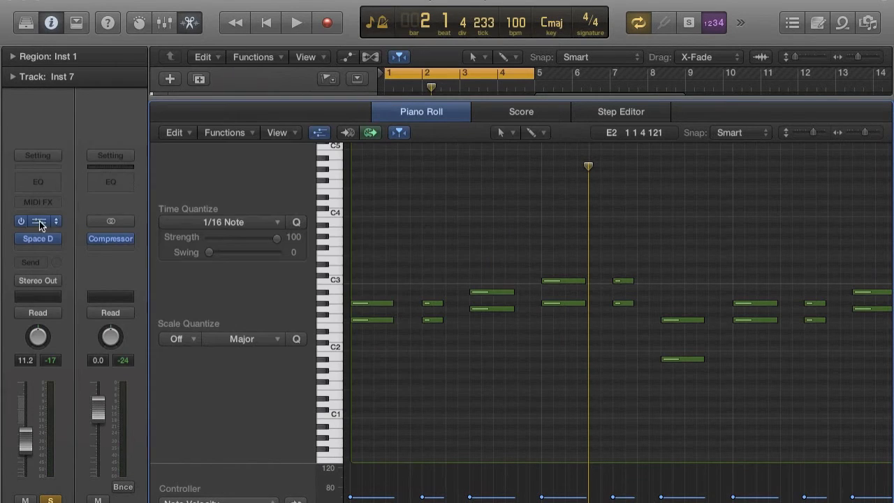
Step: Insert the stereo Native Instruments Solid Dynamics after Space Designer on Inst 7 and set its side chain to Bus 5
left_click(38, 246)
mouse_move(126, 431)
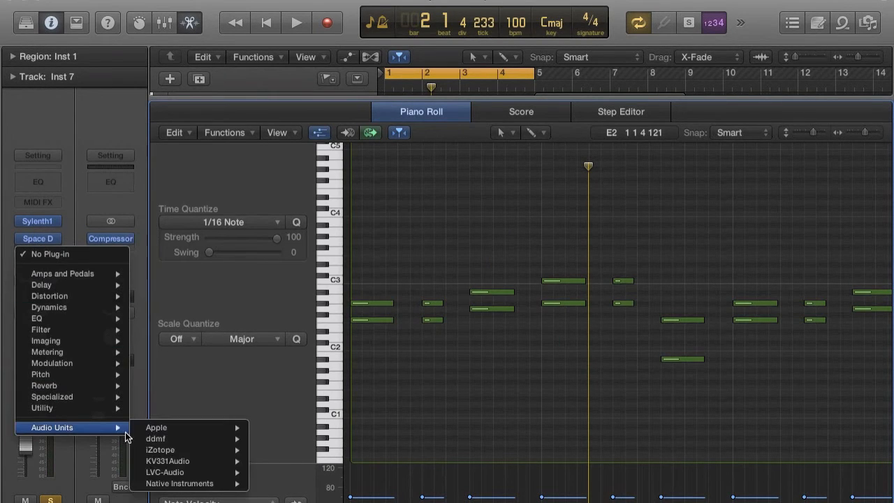
mouse_move(174, 484)
mouse_move(343, 483)
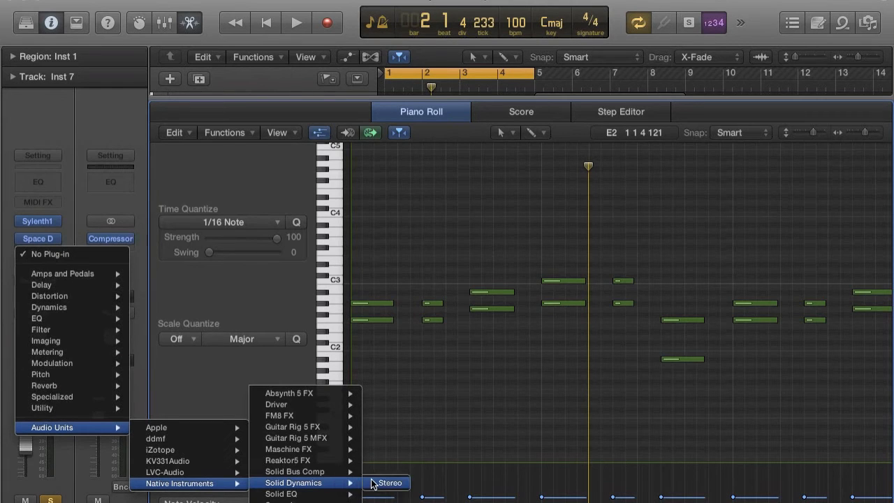
left_click(374, 484)
left_click(467, 48)
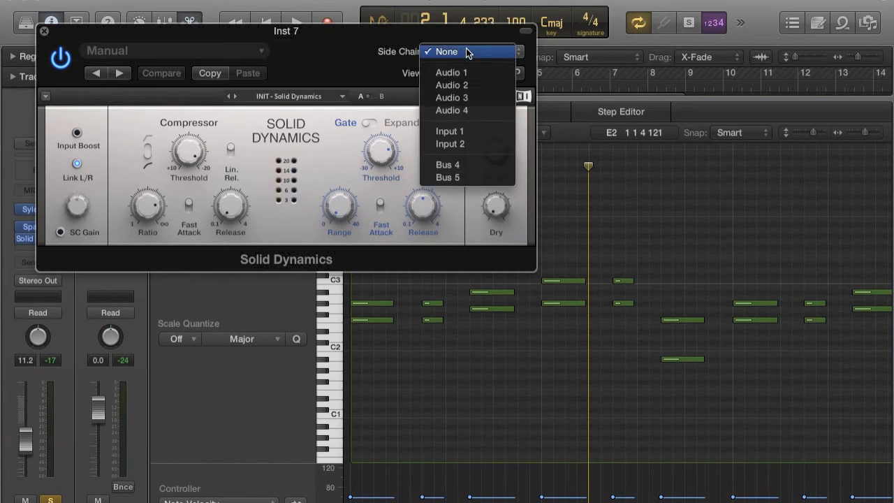
left_click(456, 177)
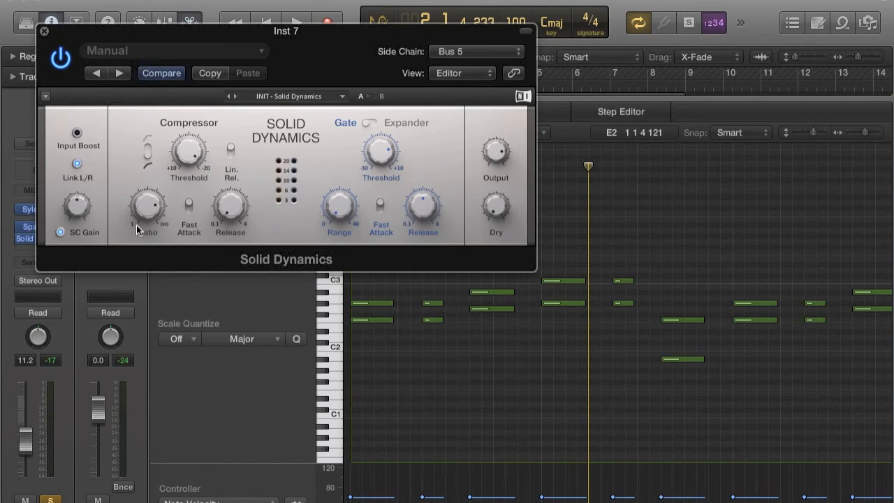
Step: Adjust the Solid Dynamics compressor ratio, turn on its fast attack, and set its threshold to -17.9 dB during playback
left_click_drag(140, 222, 140, 197)
left_click(189, 205)
key("space")
left_click(189, 151)
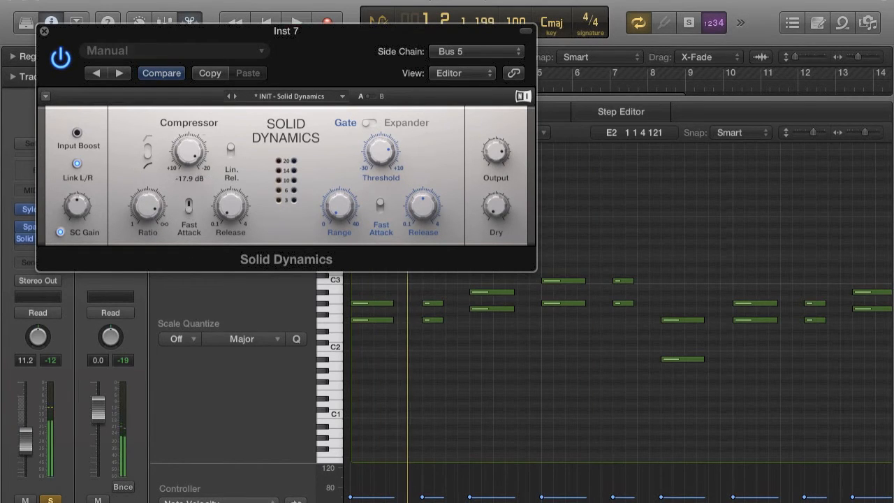
left_click(44, 31)
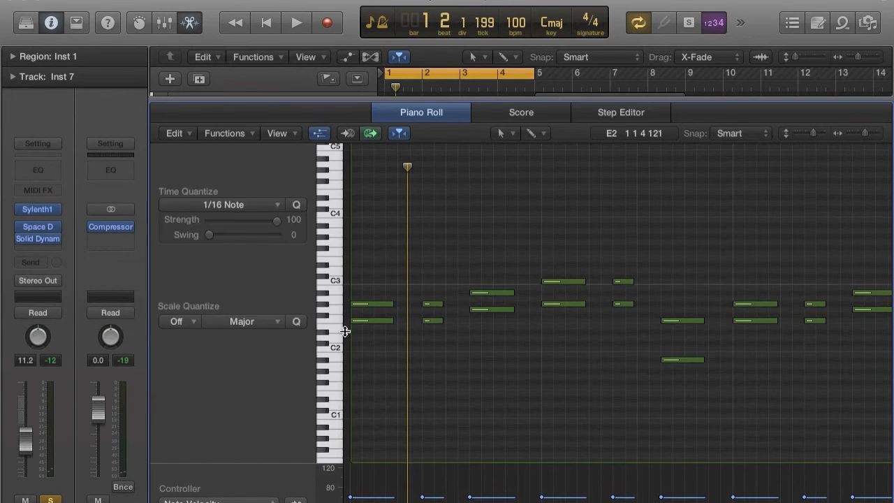
Step: Unsolo Inst 7 and lower its volume to -17.2 dB while the whole beat plays
left_click_drag(345, 331, 344, 335)
left_click(223, 132)
key("space")
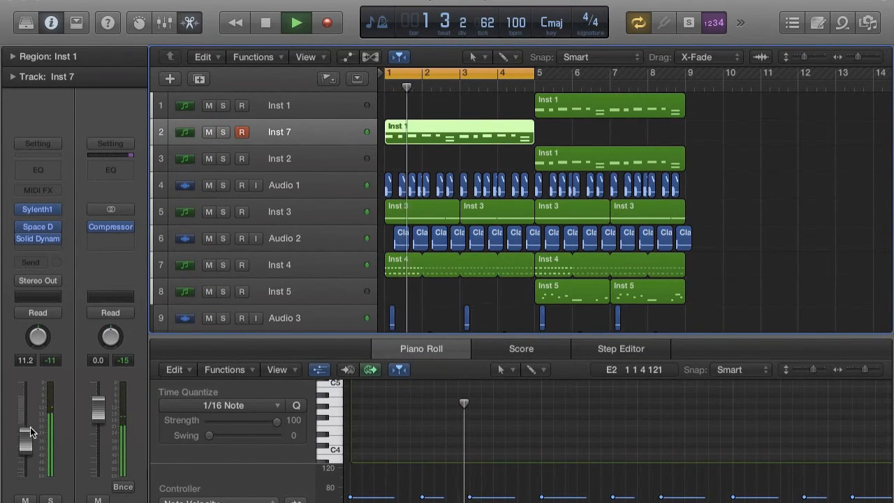
left_click_drag(30, 427, 27, 451)
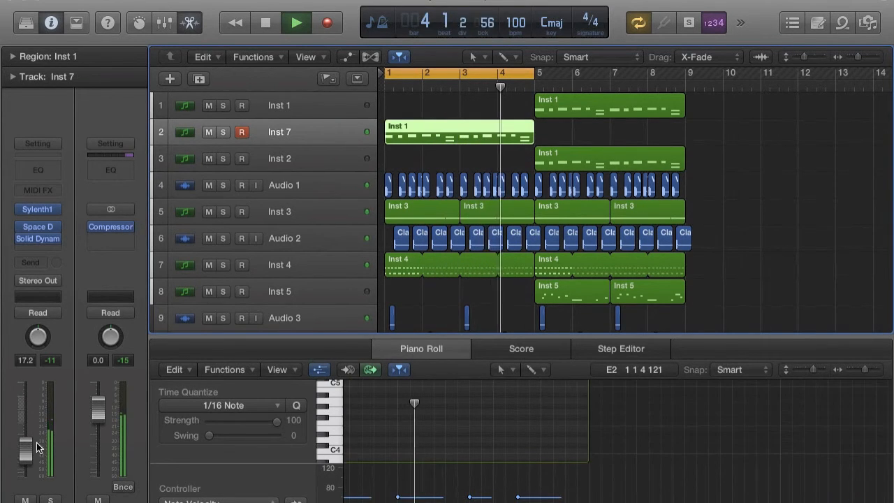
Step: Stop playback and extend the cycle range to cover bars 1 to 9
left_click(516, 76)
key("space")
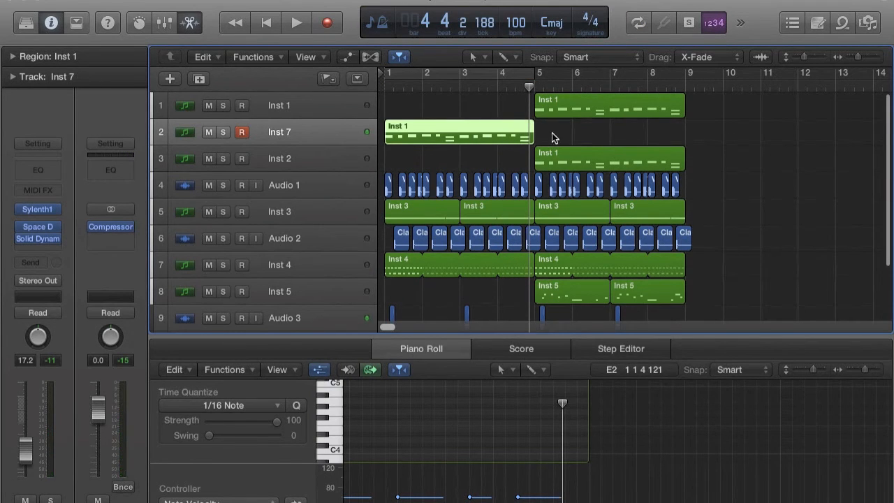
left_click(471, 72)
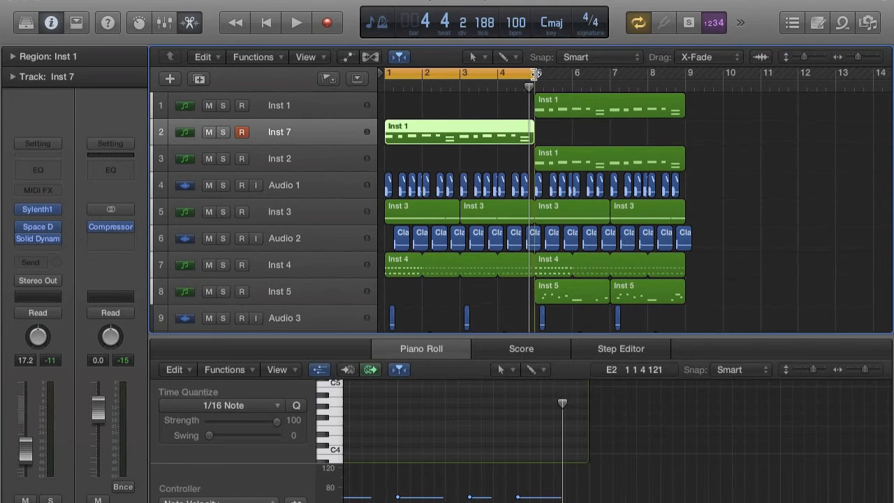
left_click_drag(535, 74, 687, 74)
Step: Move the chord region from Inst 7 up to the Inst 1 track and delete the Inst 7 track
left_click_drag(455, 135, 456, 110)
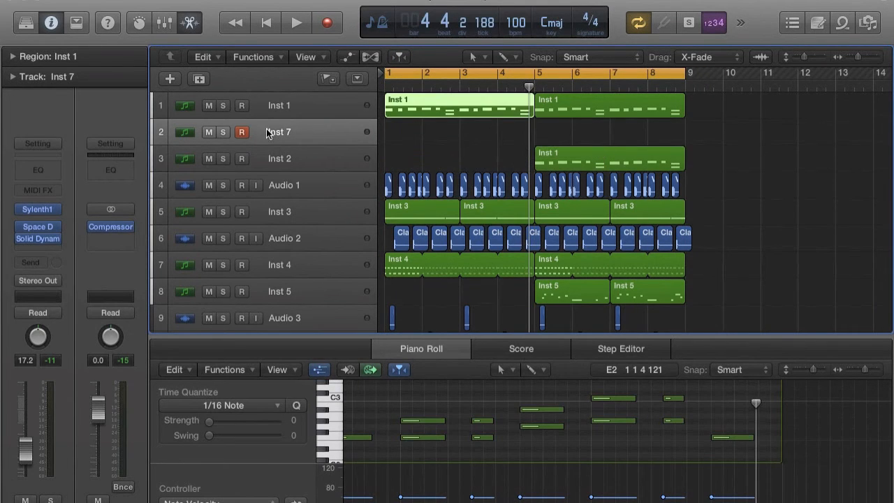
left_click(343, 137)
key("super+BackSpace")
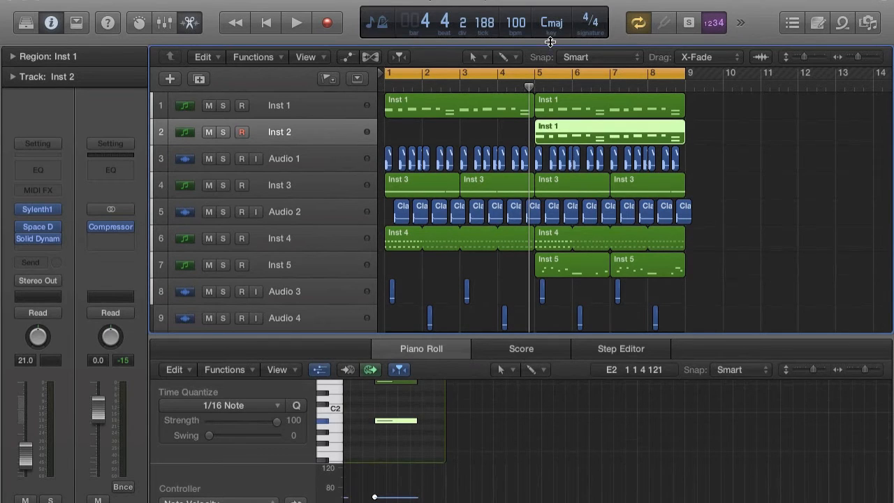
Step: Set the cycle range to bars 5 to 9, listen to the Audio 2 claps soloed, and clear the solo
left_click_drag(531, 72, 674, 72)
left_click(224, 212)
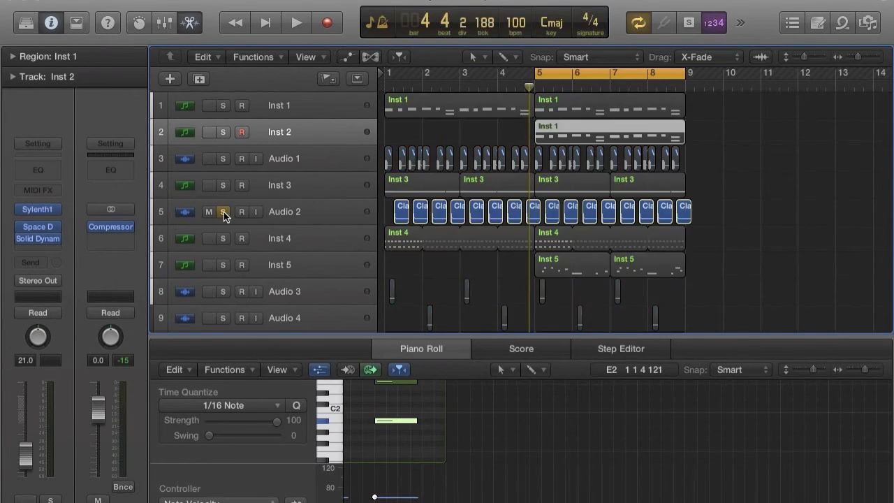
scroll(538, 201, "down", 1)
key("space")
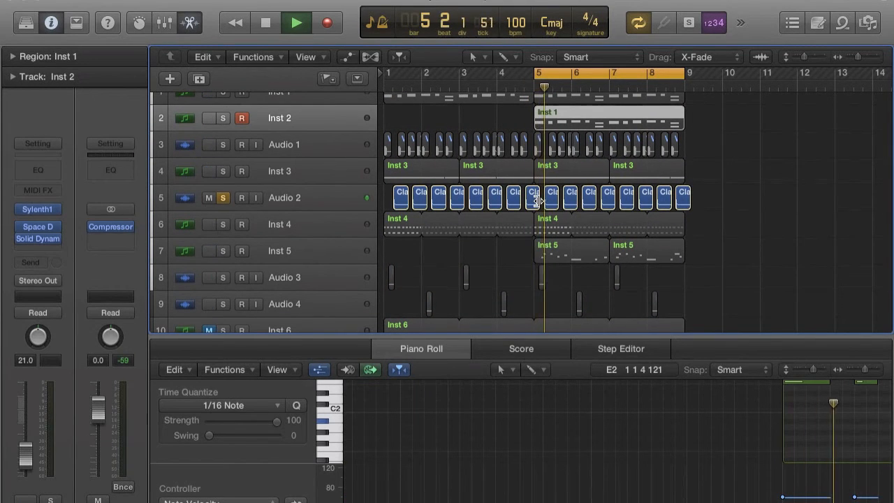
key("space")
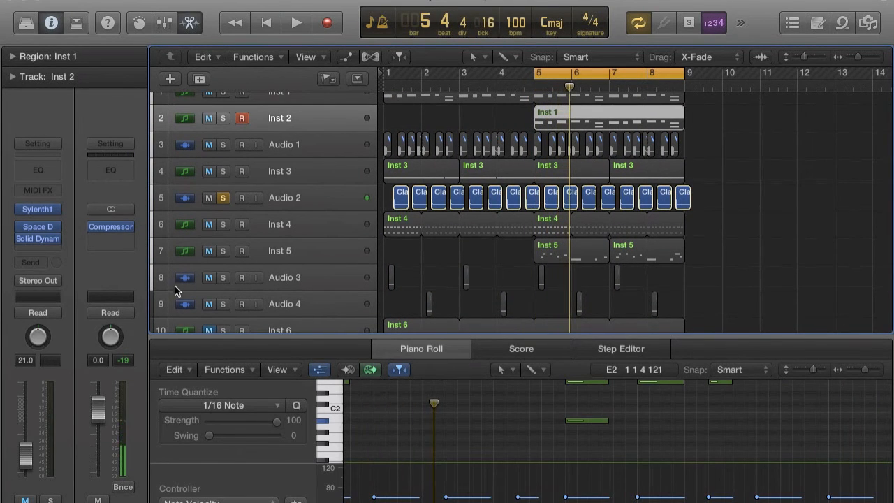
left_click(223, 198)
Step: Solo Inst 2 and Inst 5 and play the two tracks together
key("super+Right")
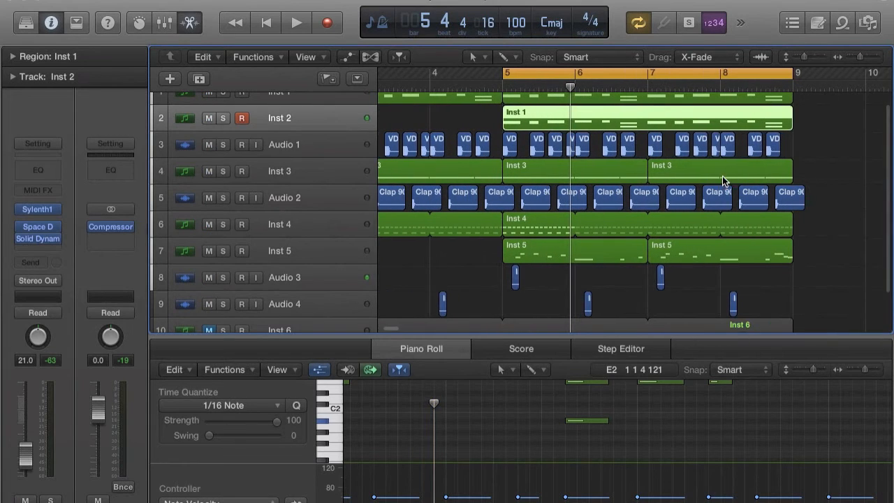
scroll(284, 112, "up", 1)
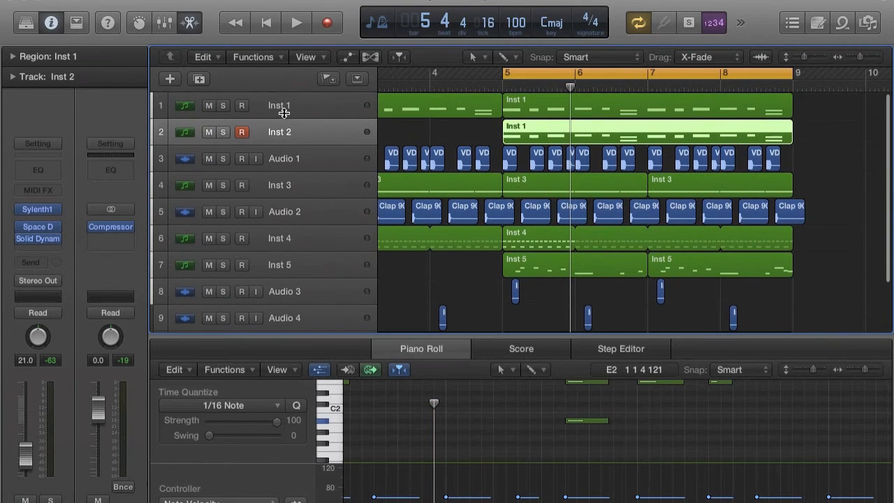
left_click(222, 129)
left_click(223, 261)
key("space")
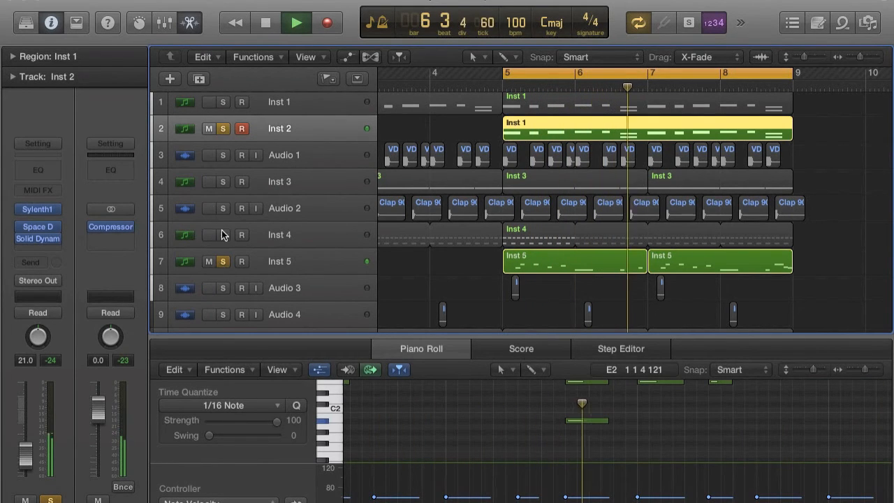
Step: Add Inst 3 to the soloed tracks to hear it with them, stop playback, and clear all solos
left_click(224, 182)
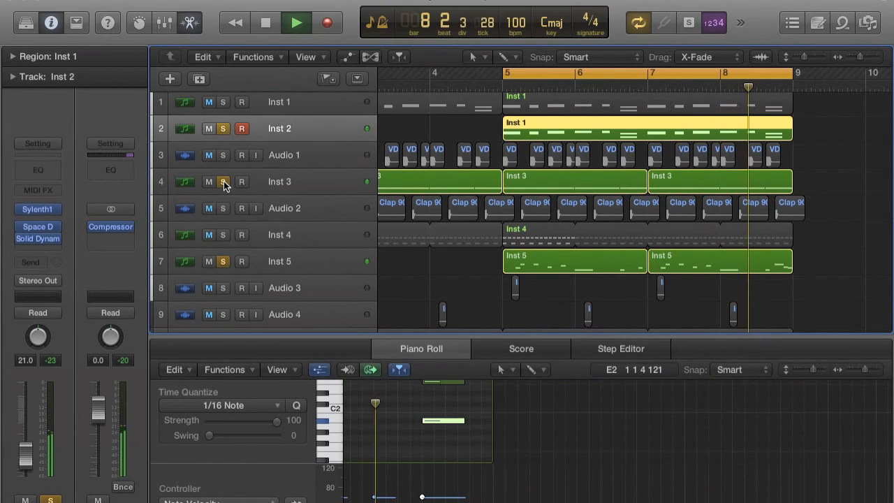
key("space")
left_click(224, 182)
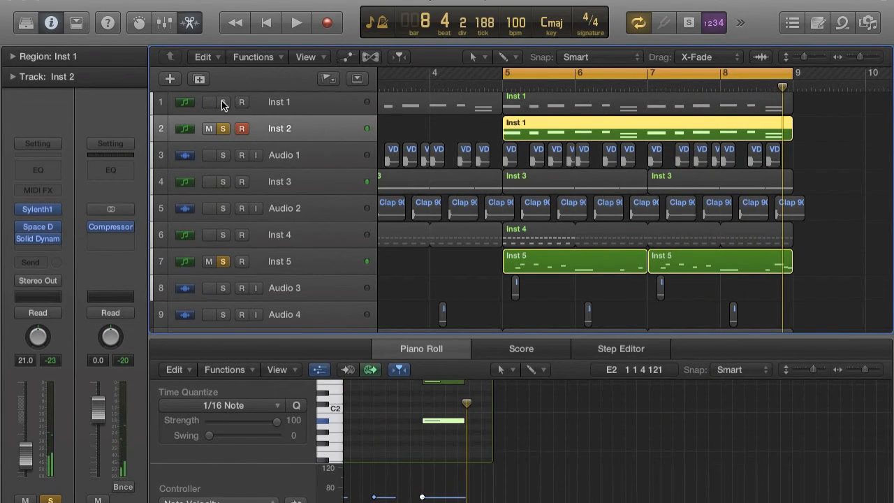
left_click(223, 129)
left_click(222, 261)
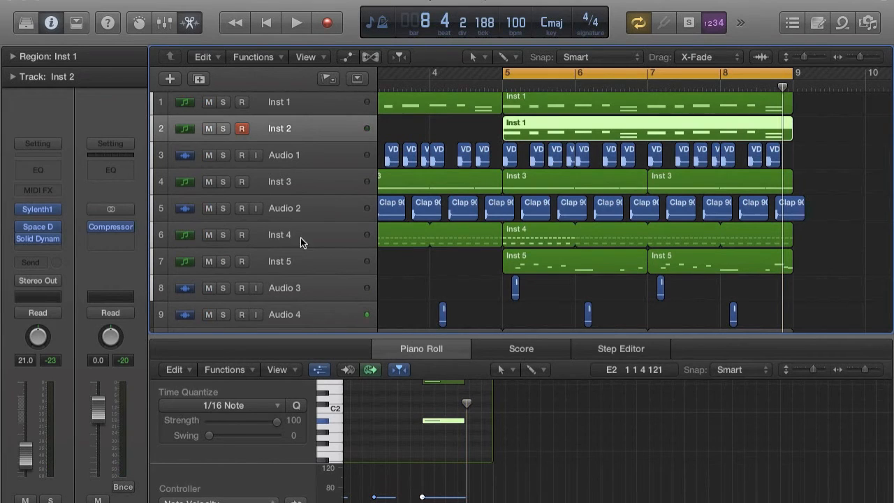
Step: Solo Inst 5, Inst 3 and Inst 2 and play them together from bar 5
scroll(610, 263, "down", 2)
scroll(611, 262, "right", 4)
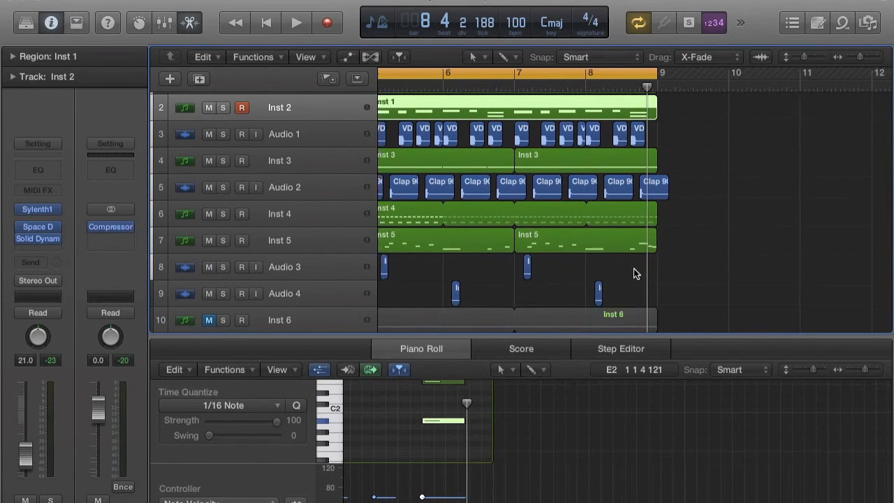
scroll(633, 268, "left", 6)
scroll(634, 268, "up", 1)
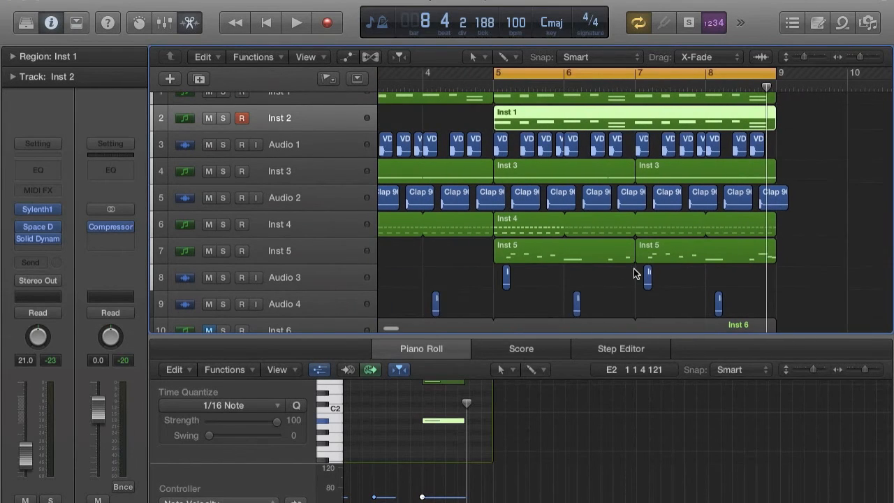
scroll(634, 269, "right", 2)
left_click(225, 250)
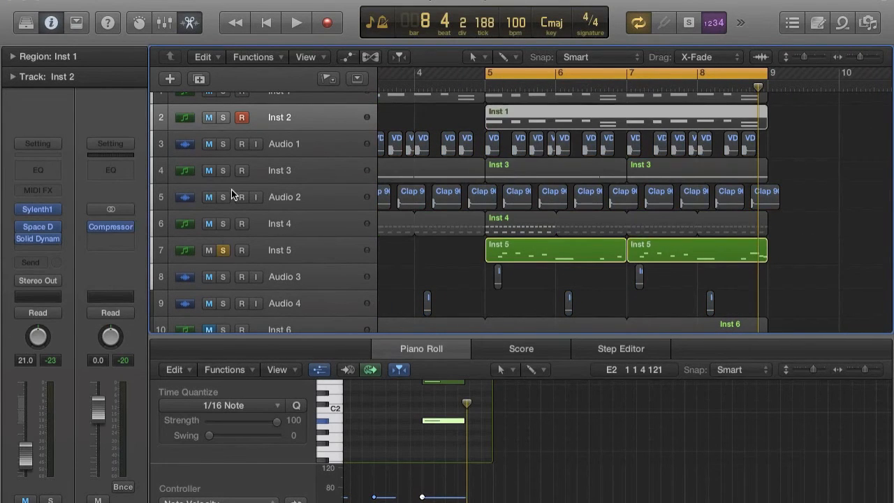
left_click(224, 170)
left_click(224, 119)
key("space")
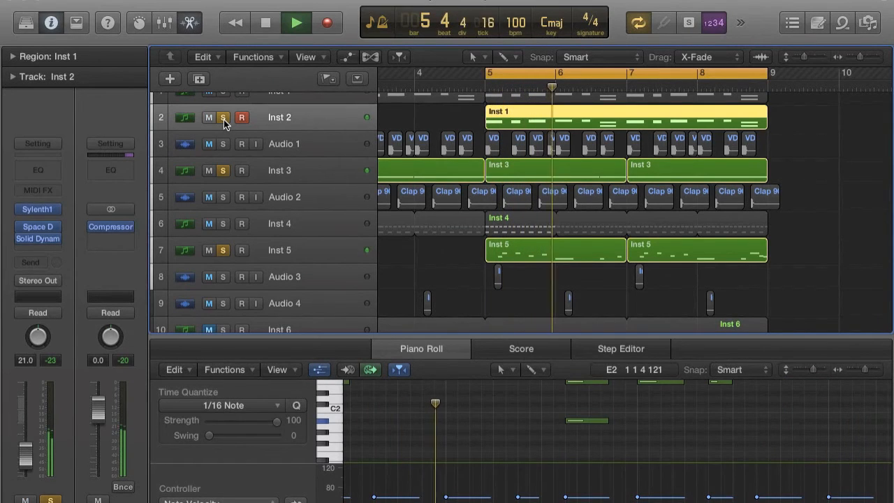
Step: Stop playback and unsolo Inst 2, Inst 3 and Inst 5
key("space")
left_click(223, 119)
left_click(223, 170)
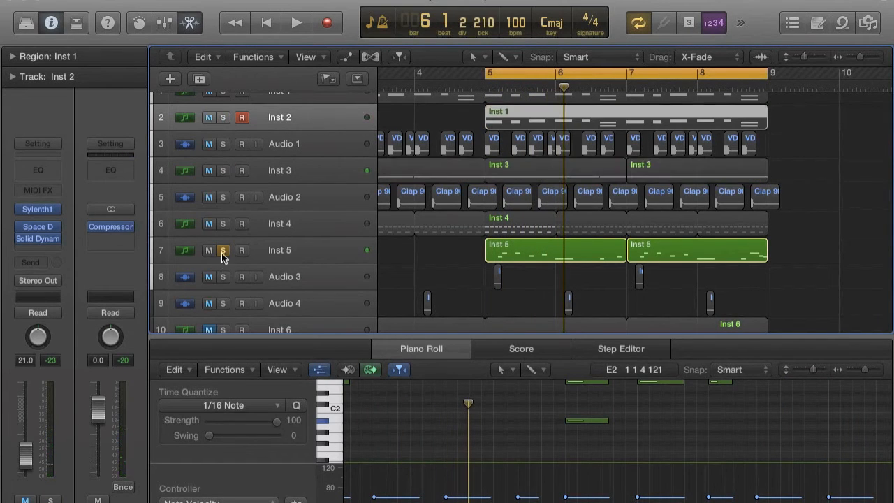
left_click(223, 250)
Step: Extend the cycle range to start slightly before bar 5 and play the full arrangement through bar 8
scroll(569, 213, "up", 2)
scroll(570, 213, "left", 3)
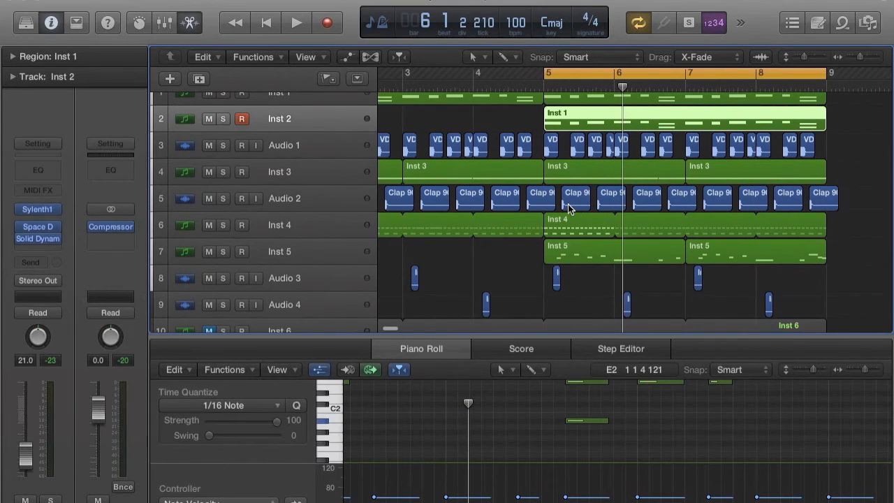
left_click_drag(552, 74, 532, 73)
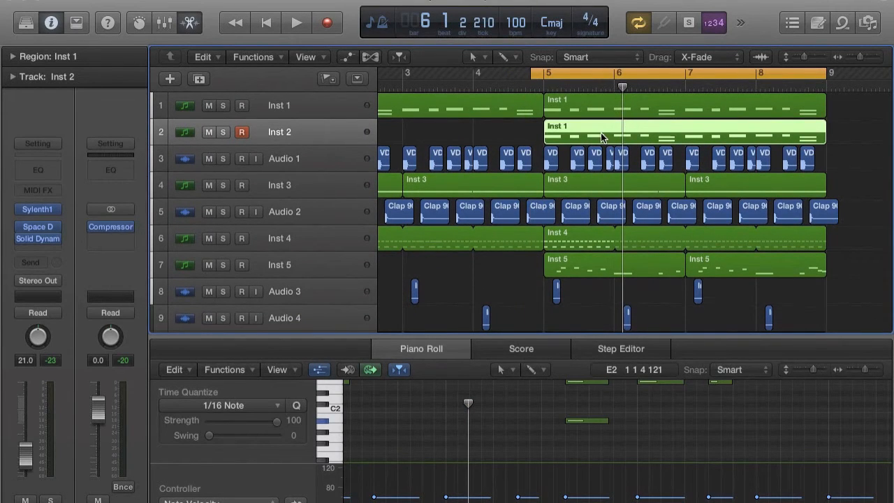
key("space")
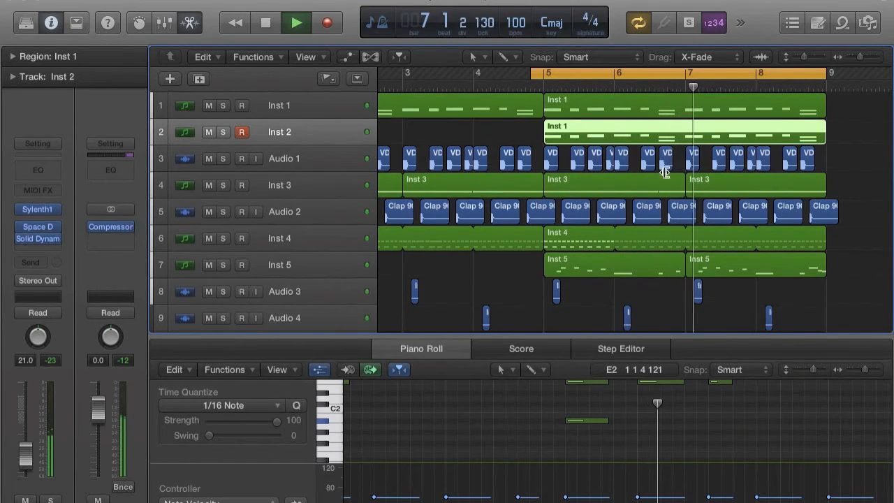
scroll(660, 181, "right", 2)
scroll(667, 199, "down", 1)
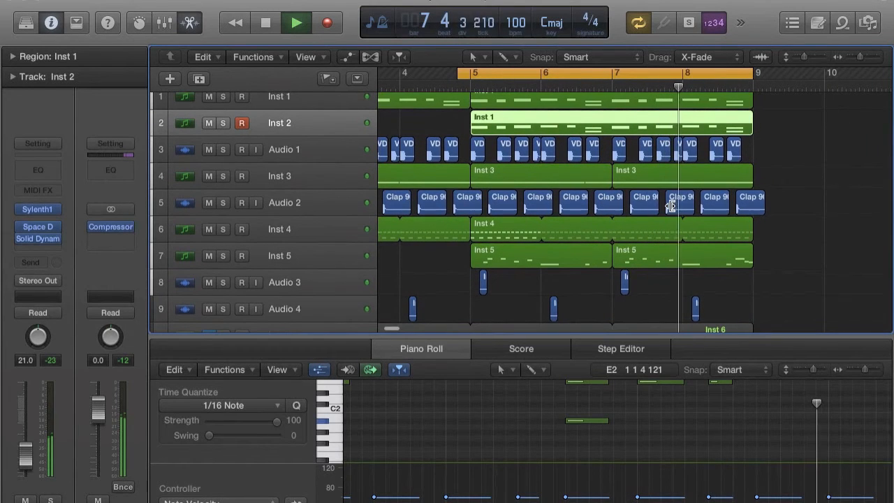
key("space")
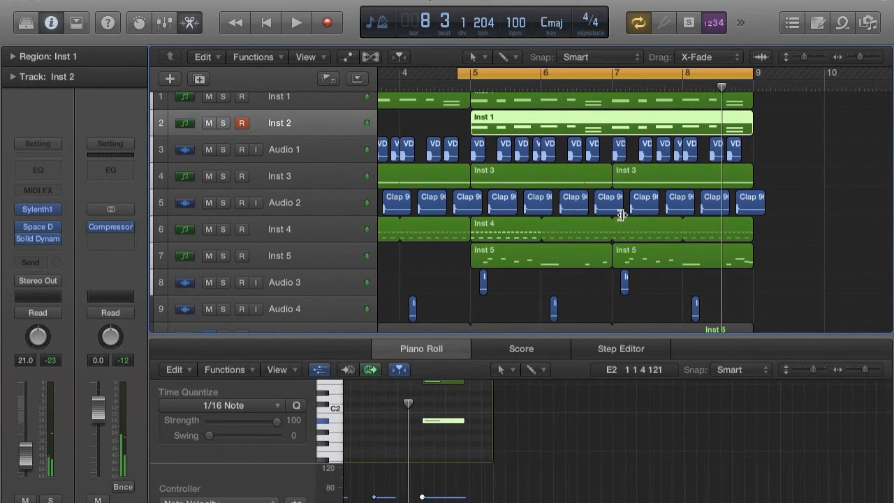
Step: Solo Inst 5 and play it from the cycle start with its notes shown in an enlarged Piano Roll, then stop playback
scroll(623, 214, "up", 4)
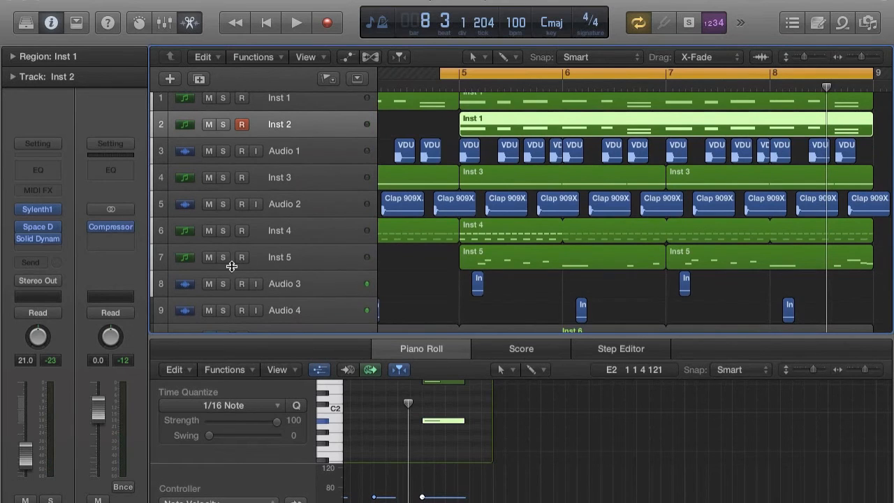
left_click(223, 257)
left_click(330, 254)
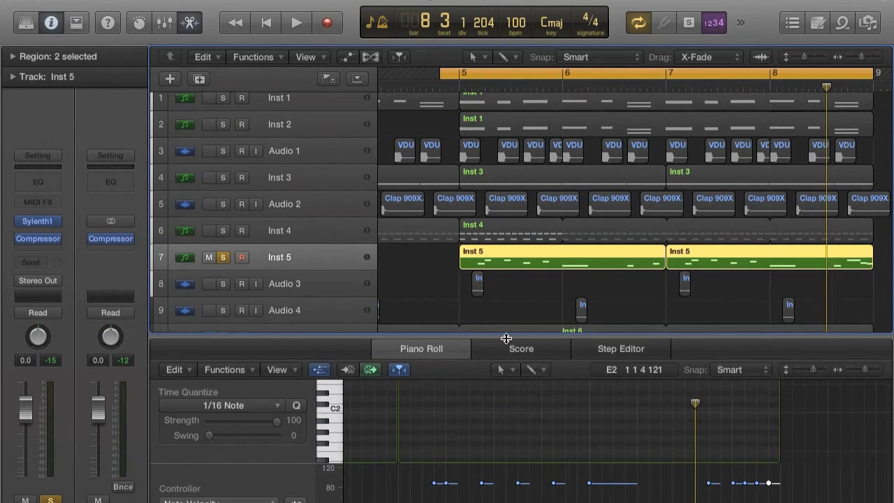
left_click_drag(507, 338, 505, 69)
key("space")
key("z")
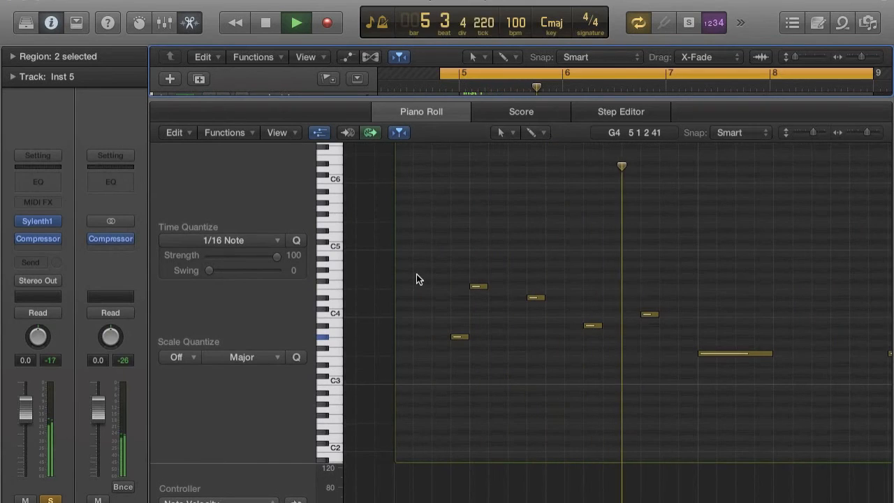
key("space")
Step: Open the Sylenth1 on Inst 5, compare its Part A and Part B oscillators, and check the Filter B resonance
left_click(47, 222)
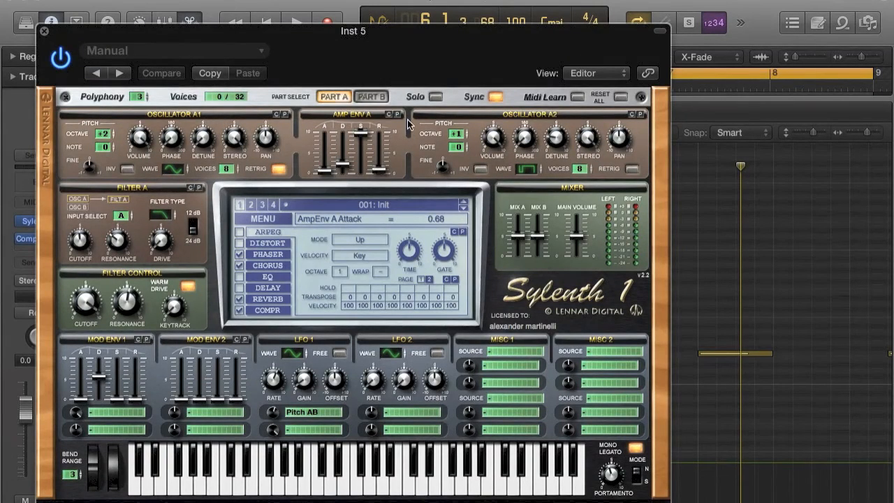
left_click(370, 97)
left_click(334, 98)
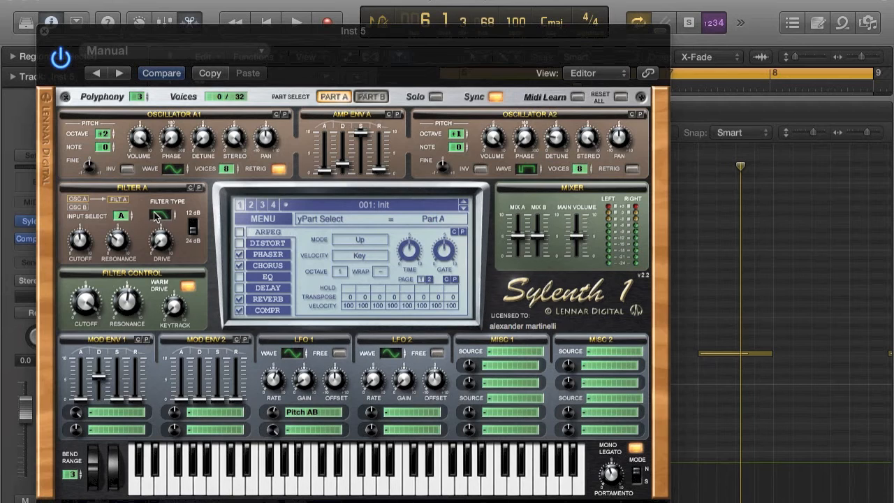
left_click(370, 97)
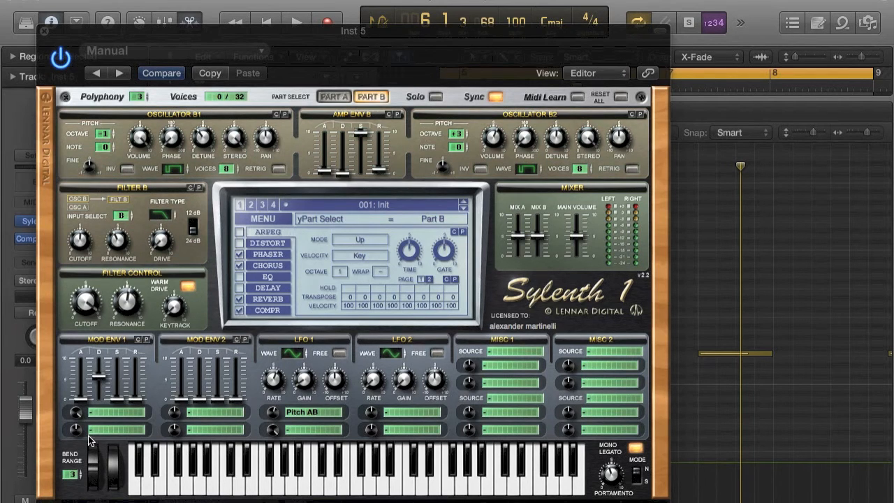
left_click(129, 312)
left_click_drag(123, 246, 113, 264)
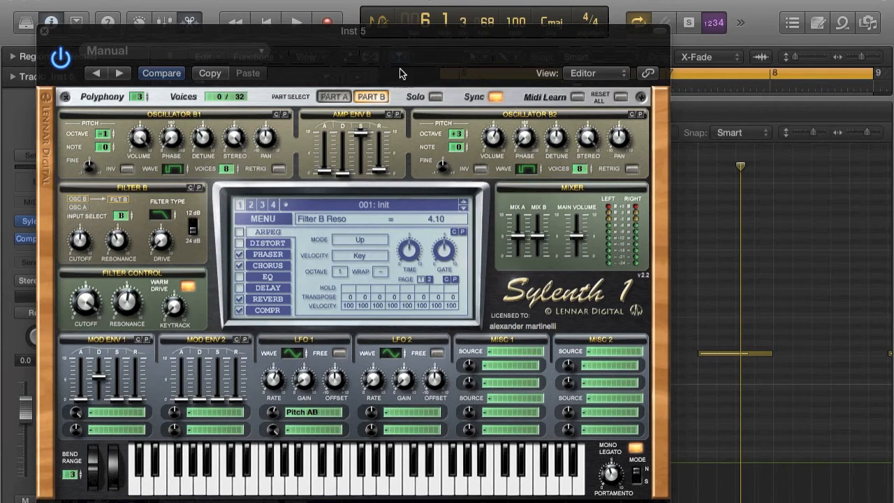
Step: Return to Part A and check oscillator A2's detune and voices and the portamento time
left_click(334, 96)
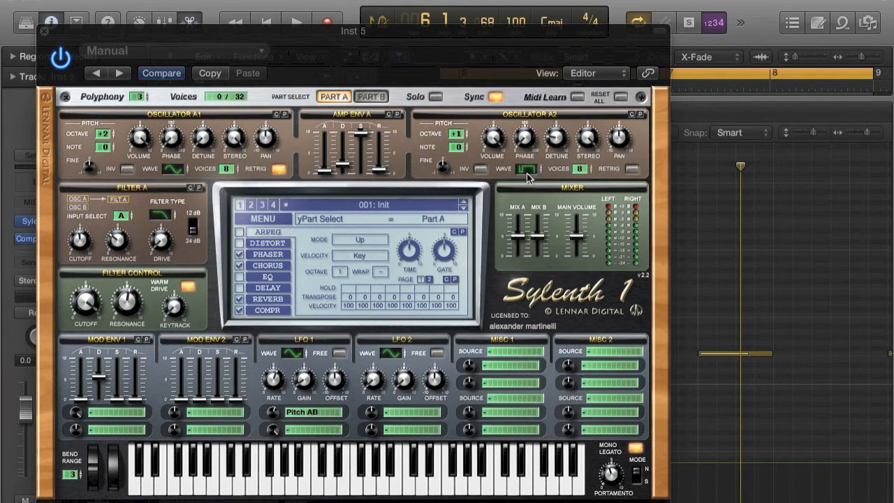
left_click(556, 144)
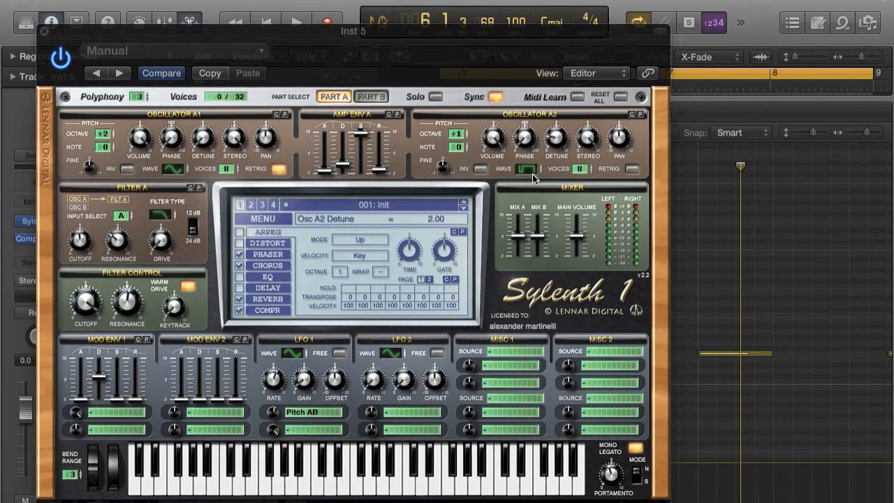
left_click(579, 170)
left_click(614, 477)
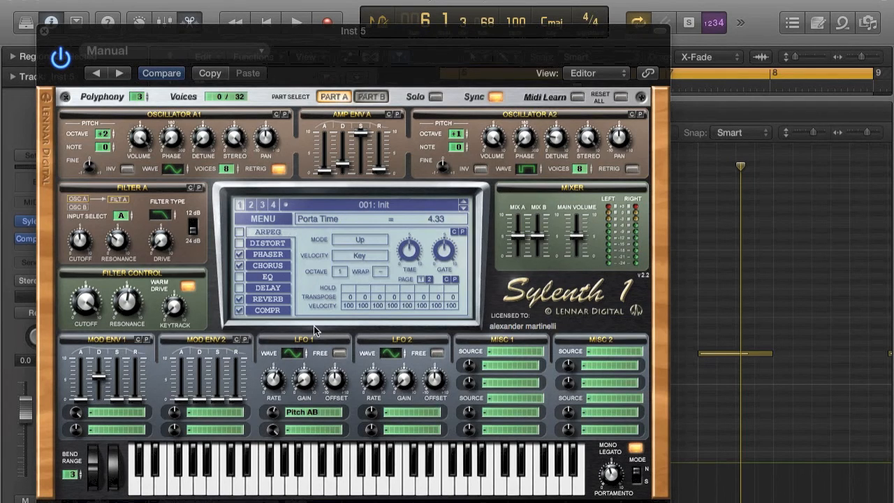
Step: Examine the phaser, chorus, reverb and compressor settings, including the reverb's predelay, damp and dry/wet
left_click(268, 254)
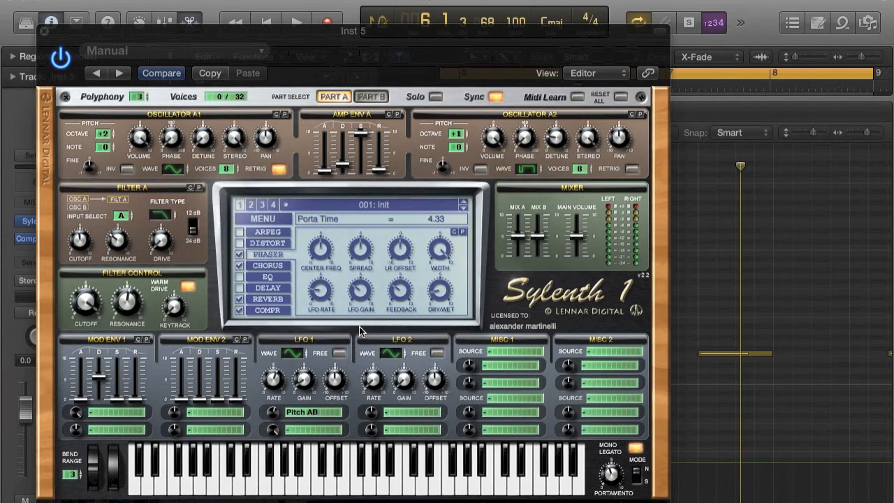
left_click(253, 267)
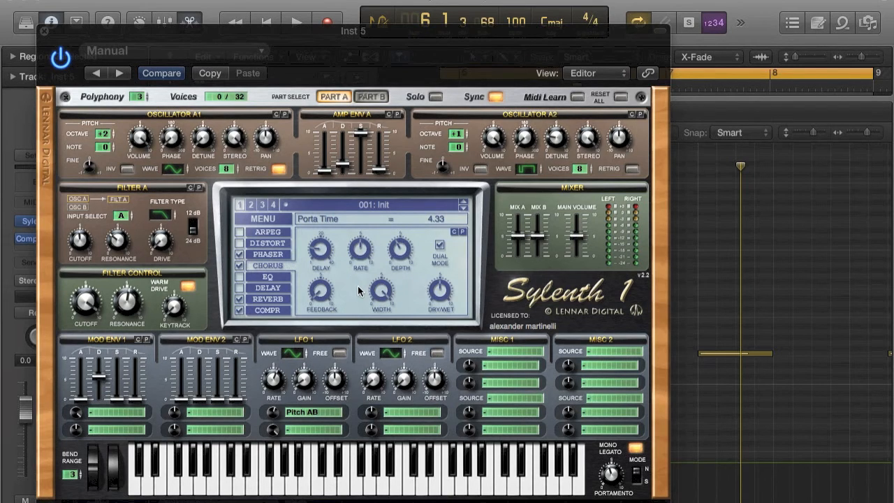
left_click(274, 300)
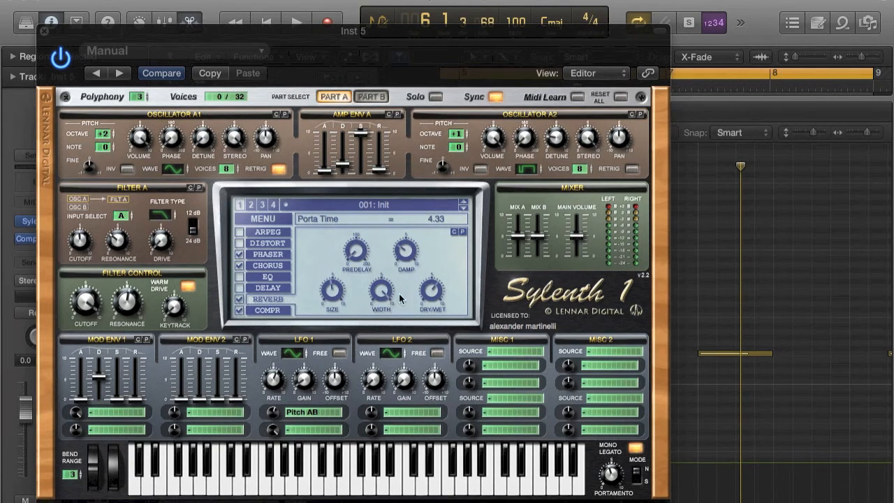
left_click(356, 250)
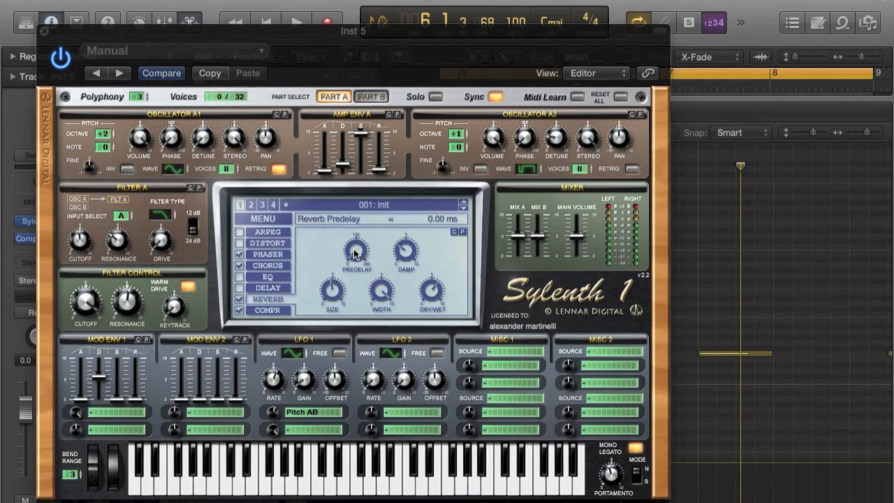
left_click(405, 250)
left_click(430, 294)
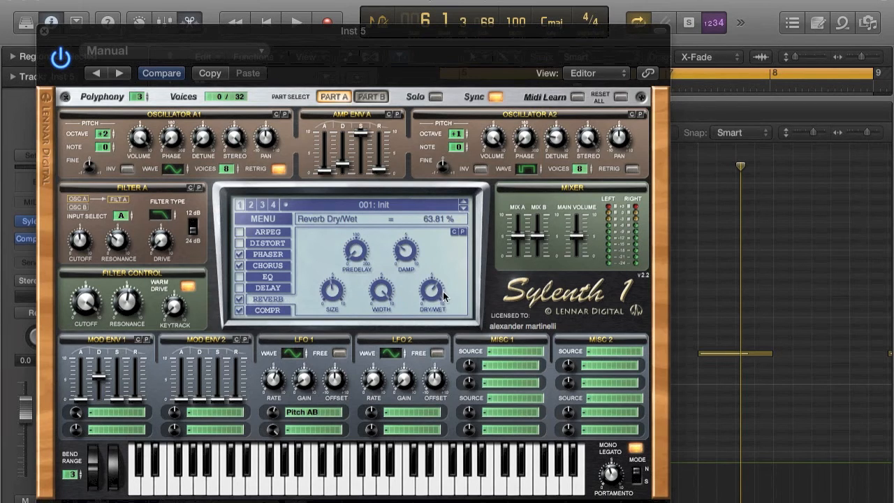
left_click(268, 310)
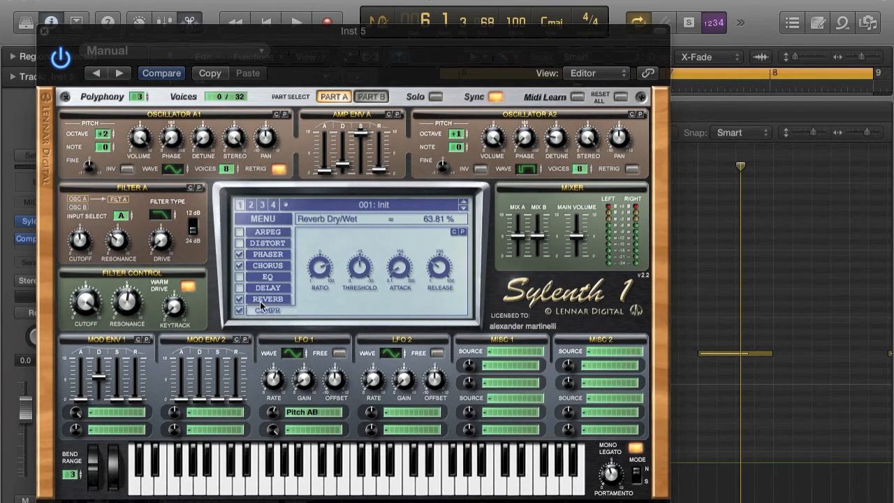
Step: Switch between Part A and Part B, ending on Part B, and audition middle and low notes on the Sylenth1 keyboard
left_click(376, 99)
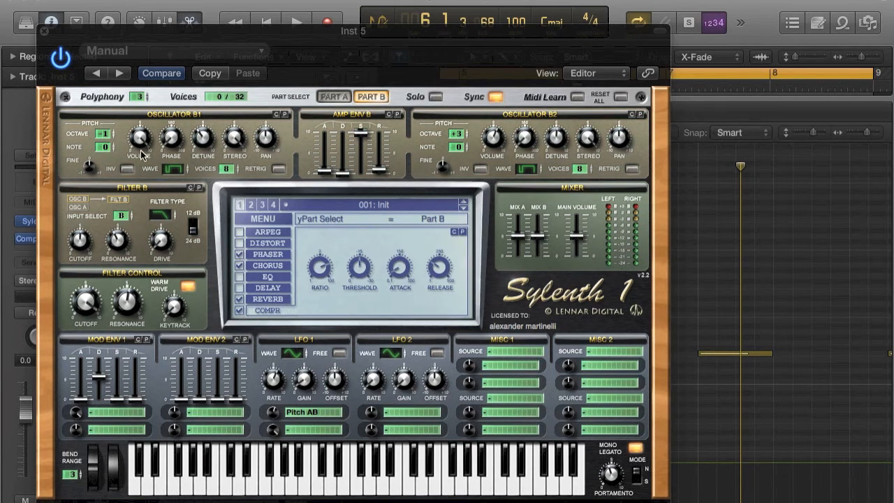
left_click(381, 101)
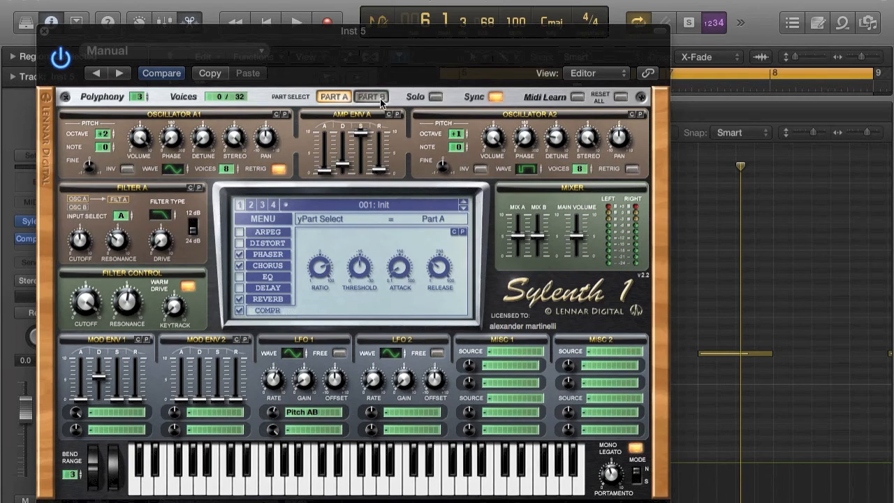
left_click(381, 100)
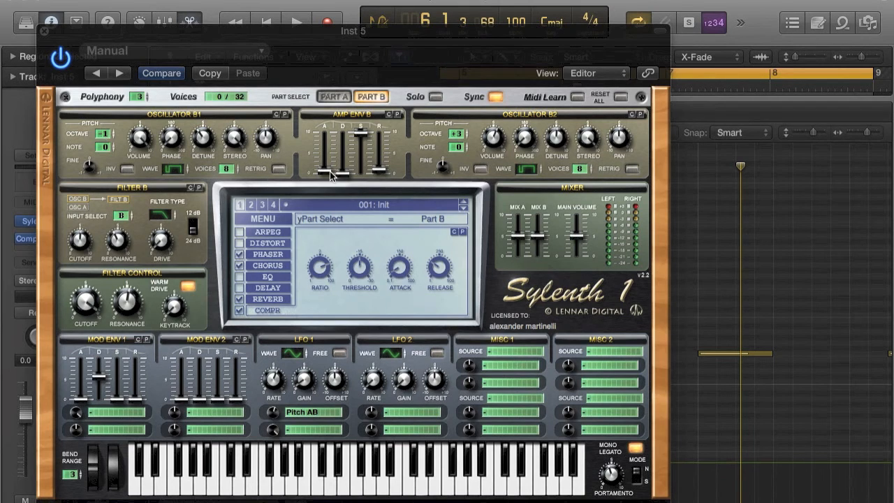
left_click(353, 482)
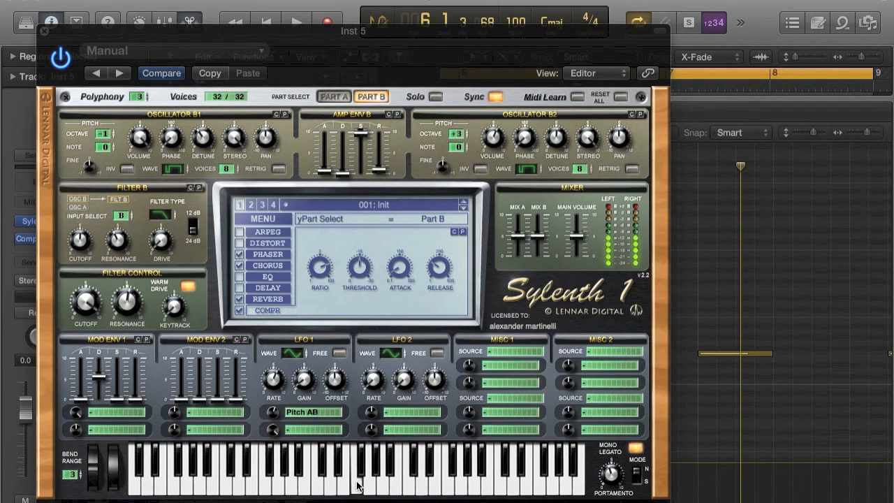
left_click(173, 492)
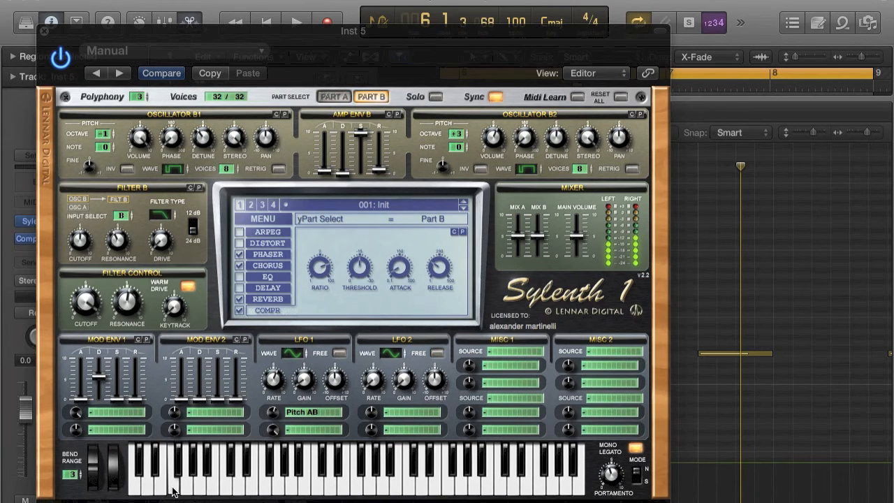
left_click(138, 485)
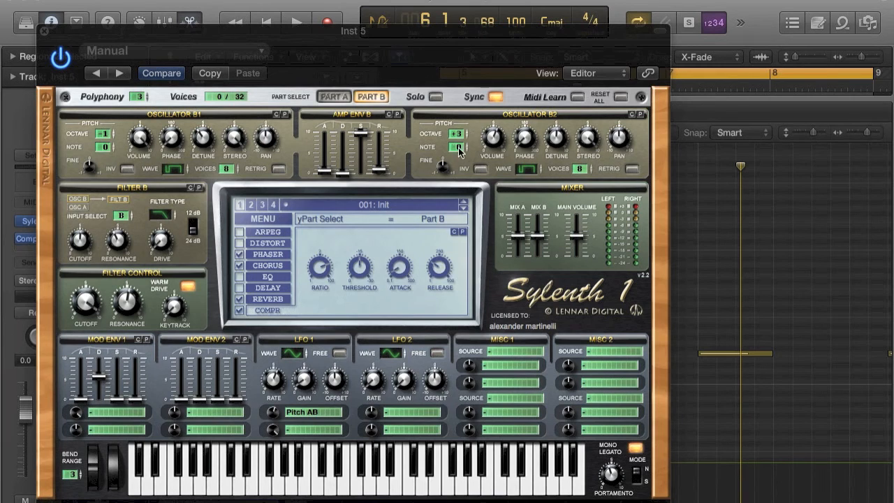
Step: Check oscillator B2's waveform, the filter type and the LFO 1 gain while auditioning Inst 5, and return to Part A
left_click(524, 172)
left_click(185, 220)
left_click(306, 383)
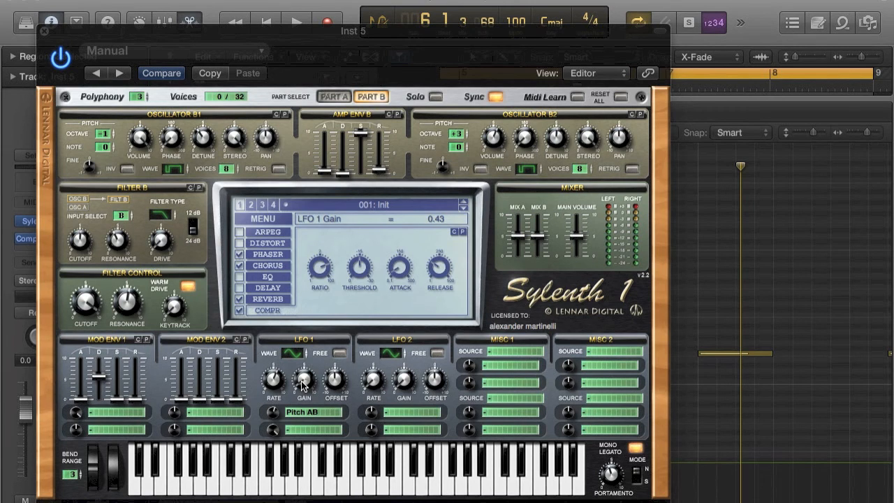
key("space")
mouse_move(304, 384)
left_mouse_down()
mouse_move(306, 315)
mouse_move(296, 360)
mouse_move(303, 396)
mouse_move(304, 388)
left_mouse_up()
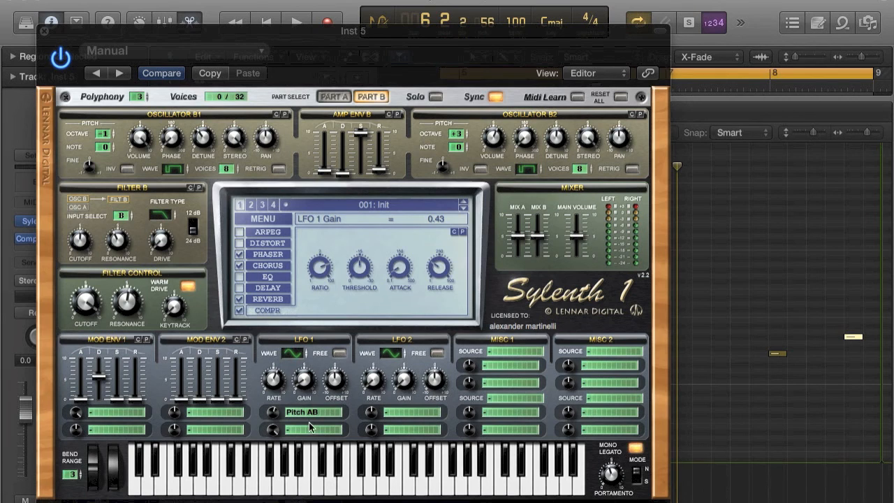
left_click(334, 96)
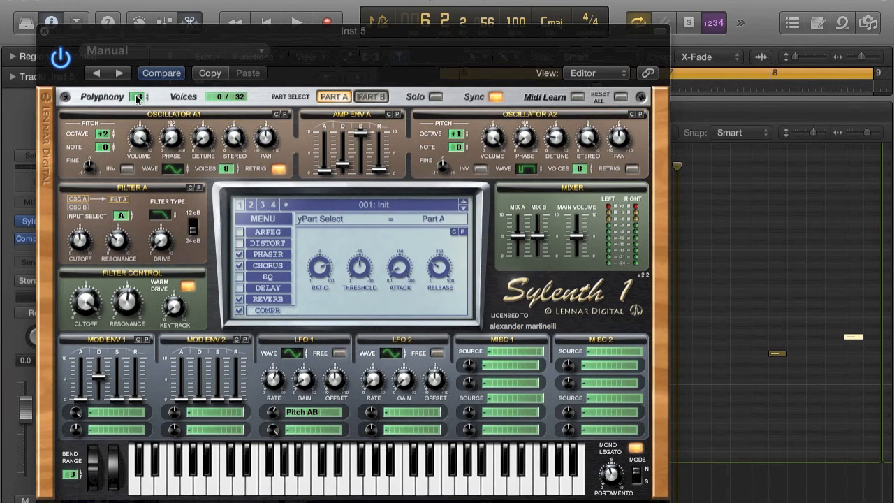
Step: Close the Sylenth1 window, shrink the Piano Roll to reveal all ten tracks, and unsolo Inst 5
left_click(45, 31)
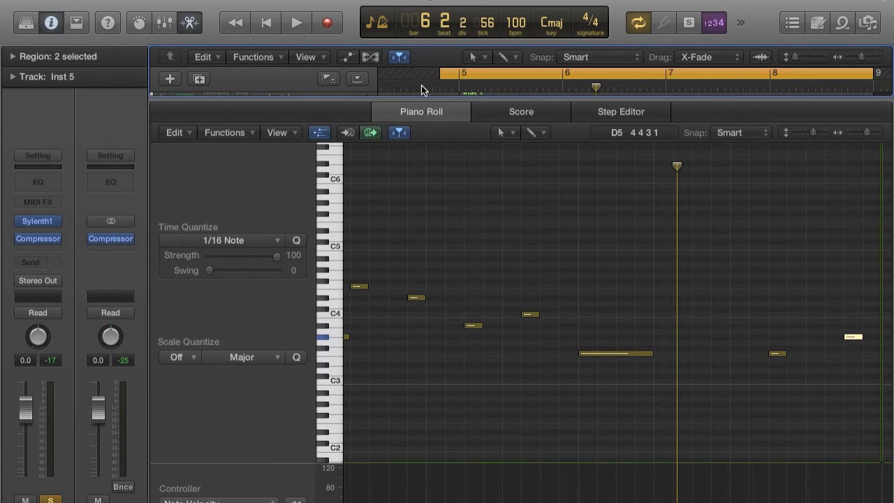
left_click_drag(420, 101, 419, 410)
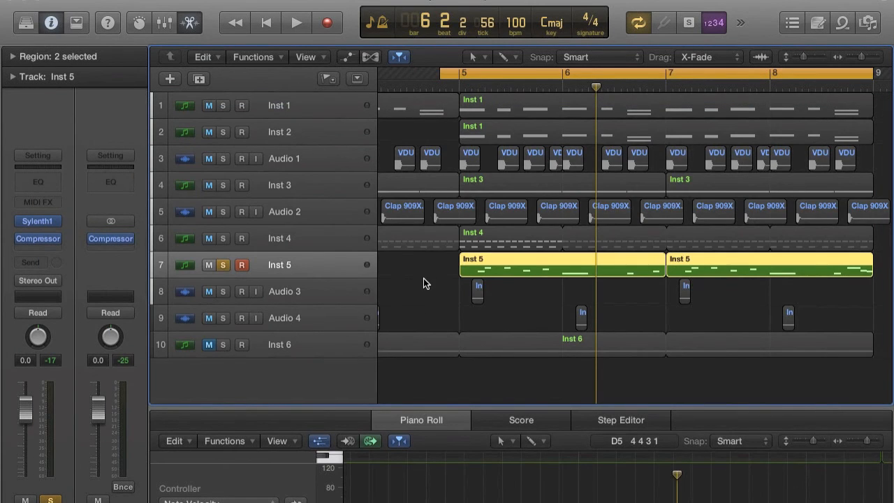
left_click(223, 266)
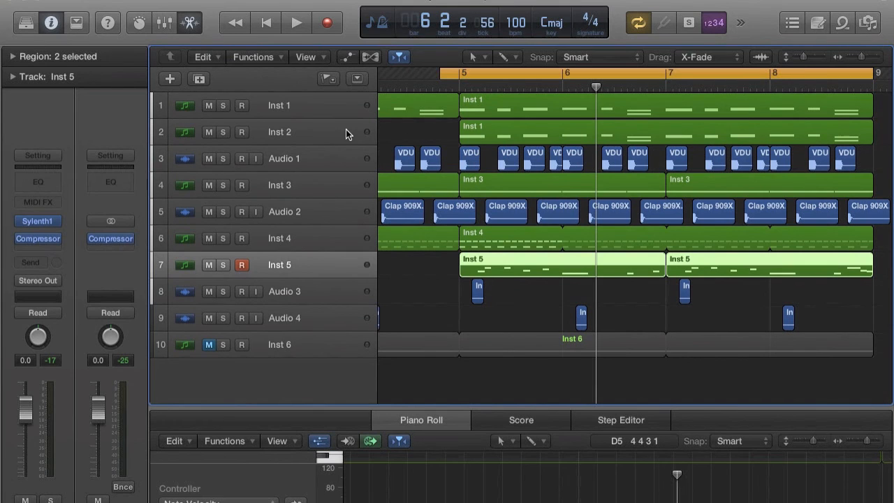
Step: Solo Inst 2 and Inst 1, trim the cycle start to just before bar 5, and play both tracks together
left_click(222, 132)
key("super+Left")
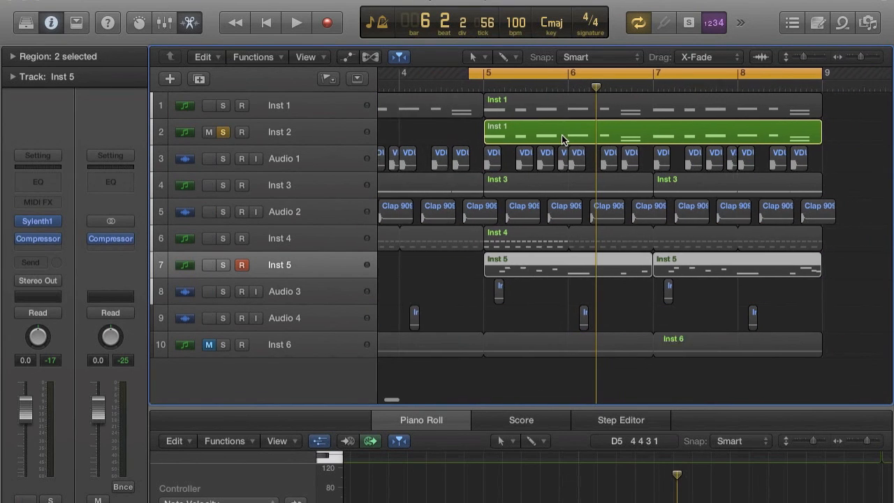
left_click_drag(470, 75, 482, 79)
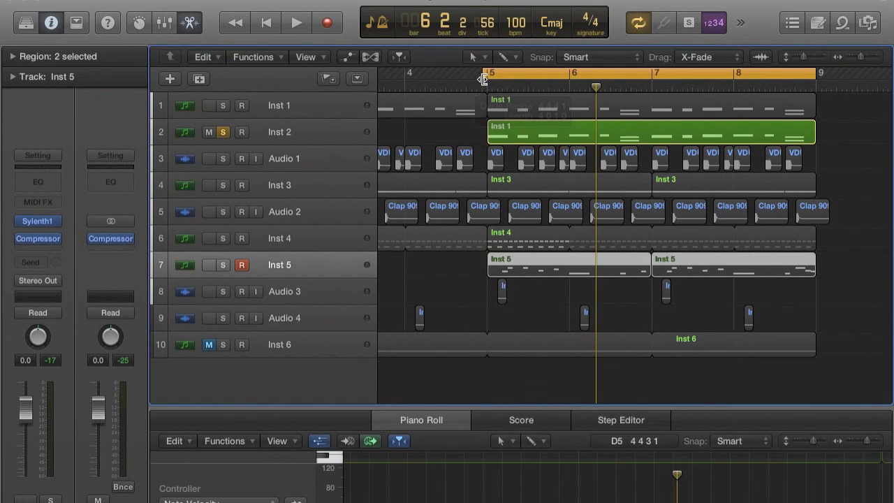
left_click(223, 105)
key("space")
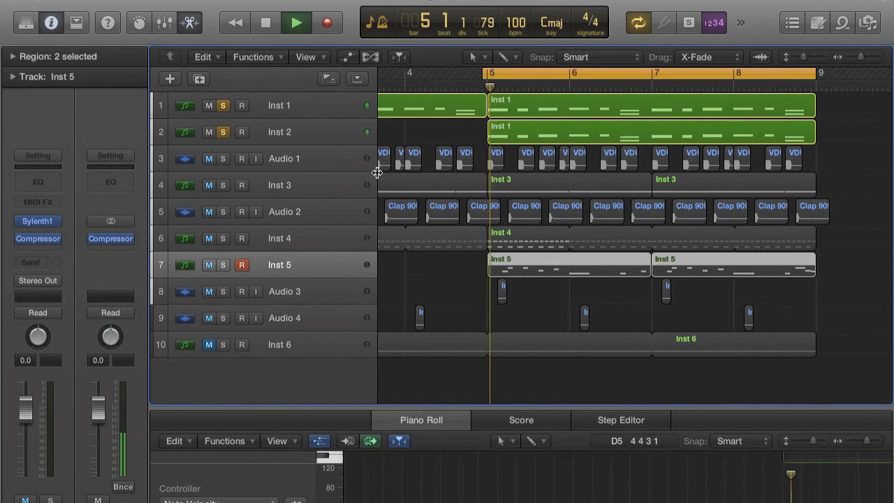
Step: Unsolo Inst 1 to hear Inst 2 alone, select the Inst 2 track, and stop playback
left_click(222, 106)
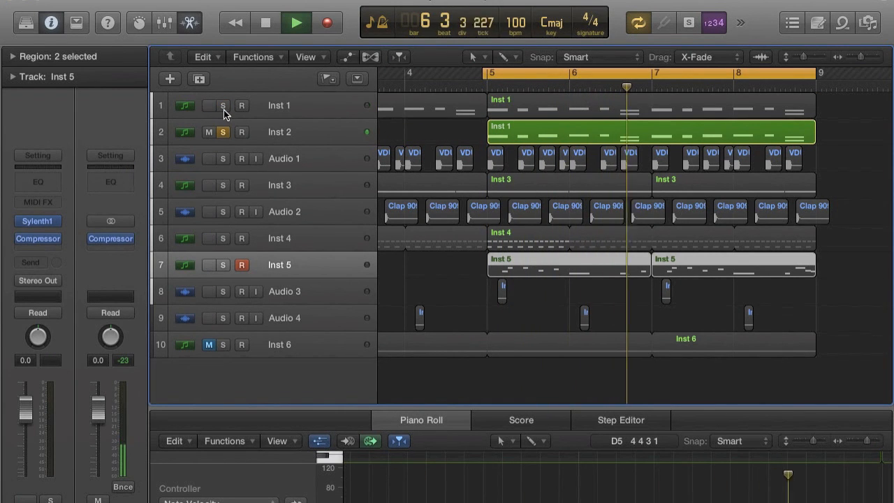
left_click(285, 137)
key("space")
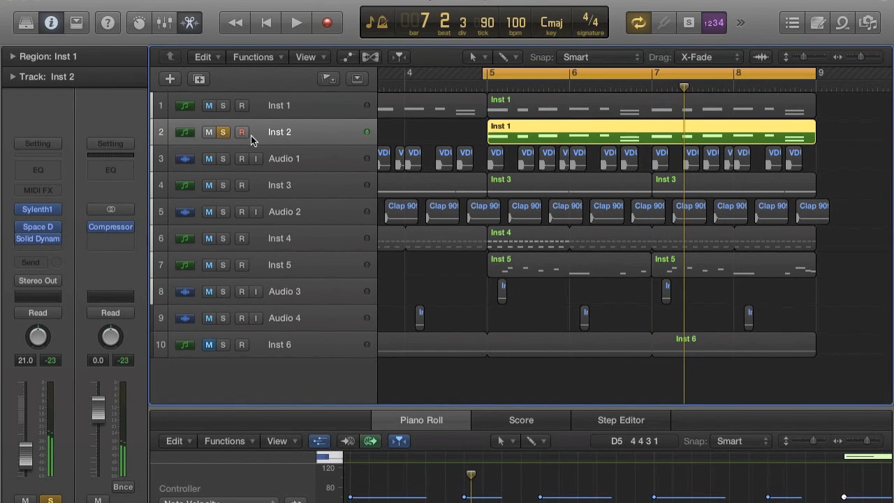
Step: Open Inst 2's Sylenth1, review the oscillator settings in Part A and Part B, and close the plug-in window
left_click(35, 207)
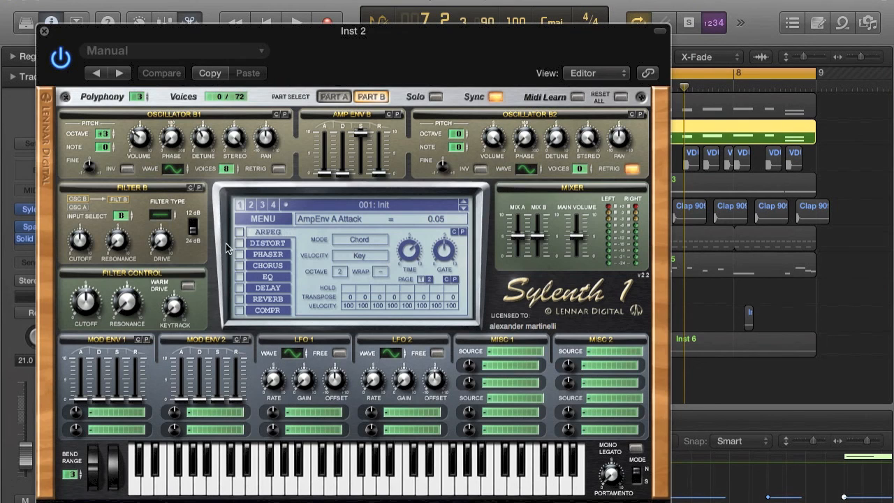
left_click(333, 96)
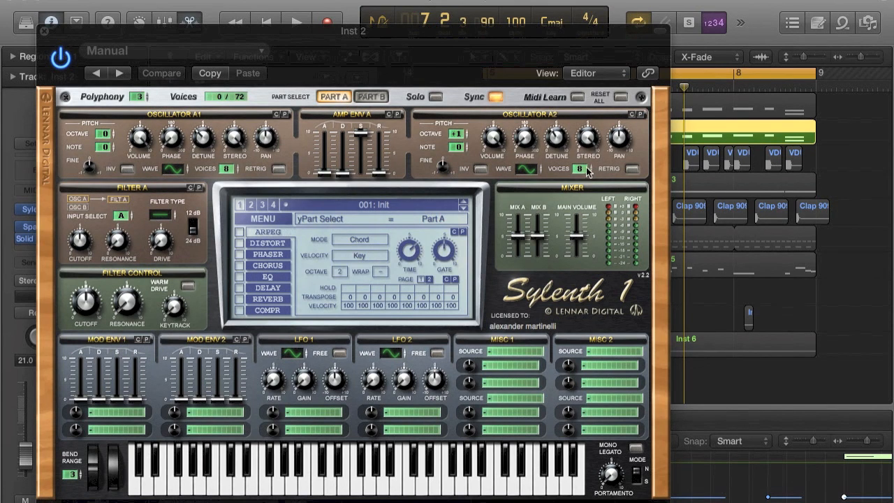
left_click(370, 98)
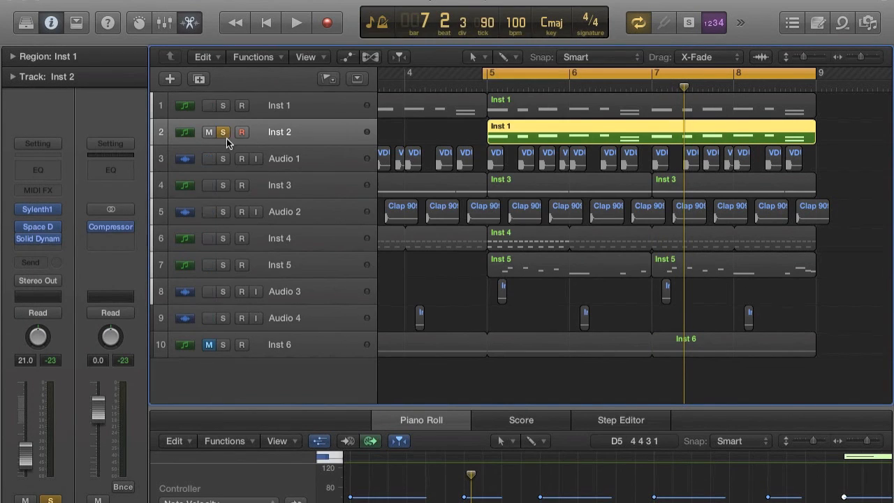
Step: Unsolo Inst 2 and extend the cycle region's start back to bar 1 so it spans the whole eight-bar beat
left_click(223, 133)
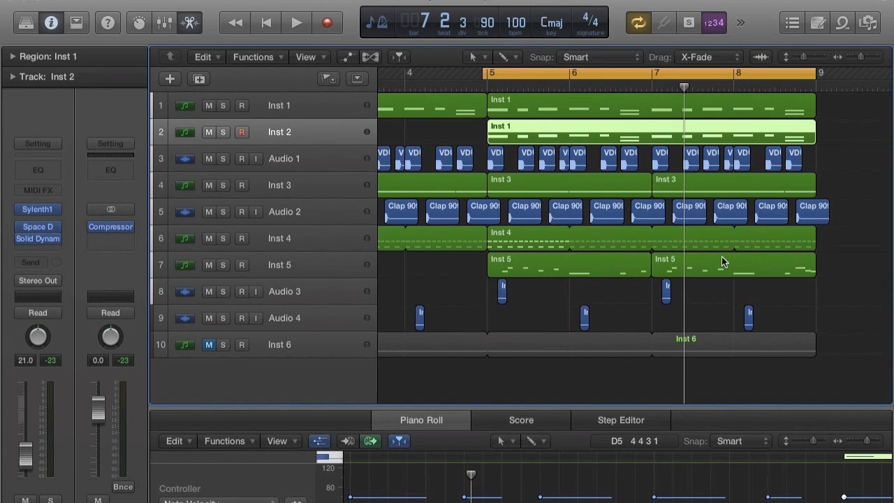
key("super+Left")
key("super+Left")
left_click_drag(450, 72, 380, 76)
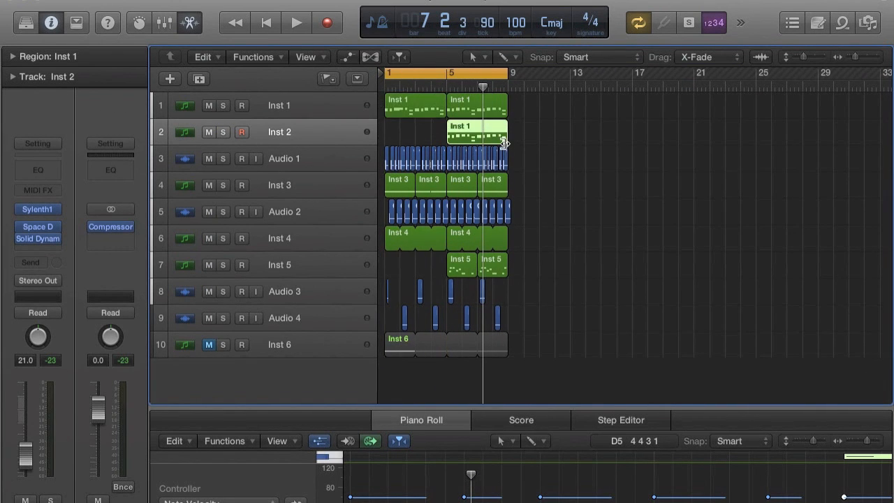
Step: Play the full beat from bar 1 with no tracks soloed, deselect the Inst 2 region, and stop playback
key("super+Right")
key("super+Right")
key("space")
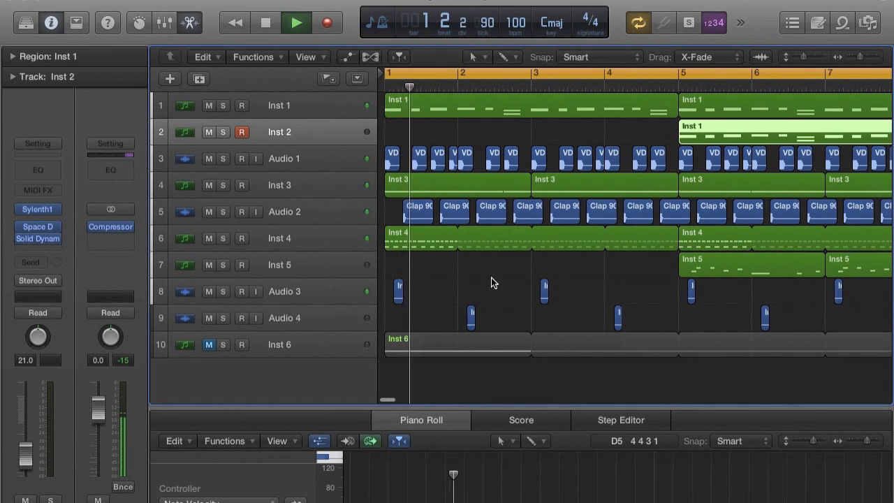
left_click(491, 279)
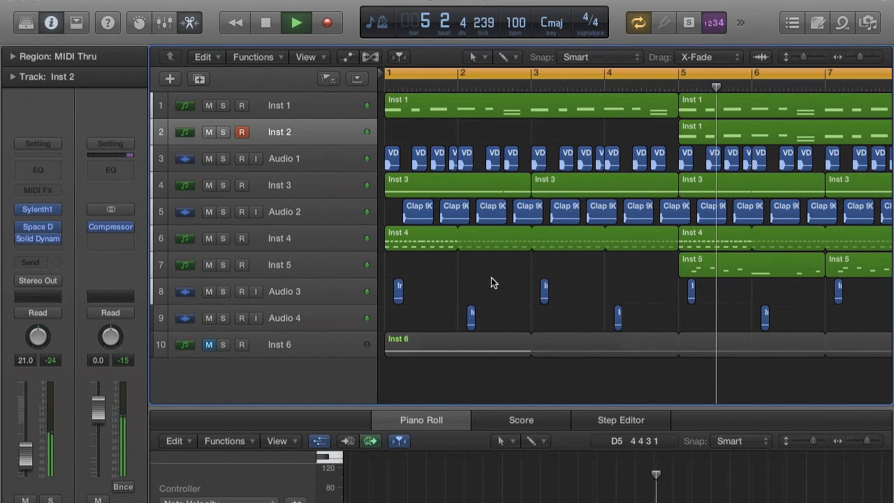
key("super+Left")
key("super+Left")
key("super+Left")
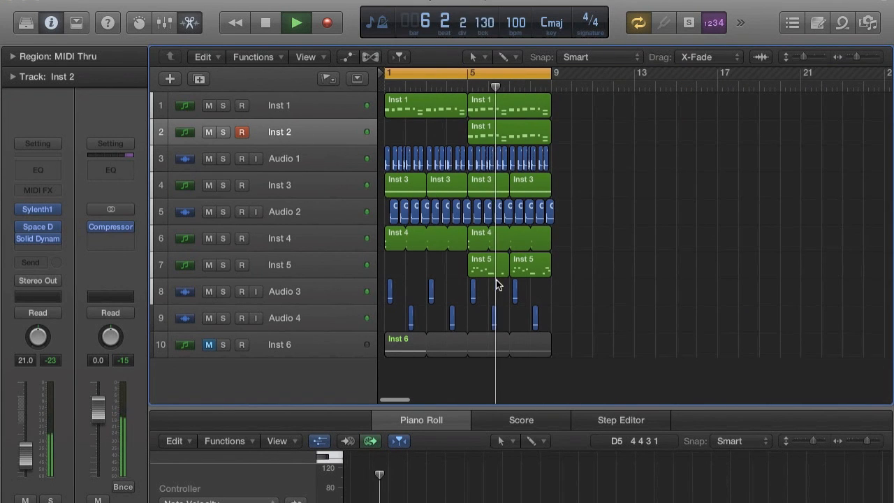
key("super+Right")
key("super+Right")
key("super+Right")
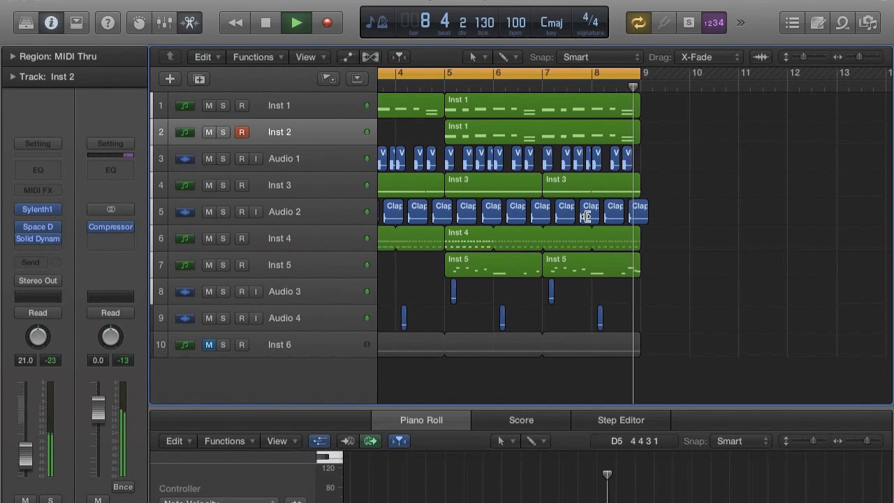
key("space")
scroll(646, 214, "left", 5)
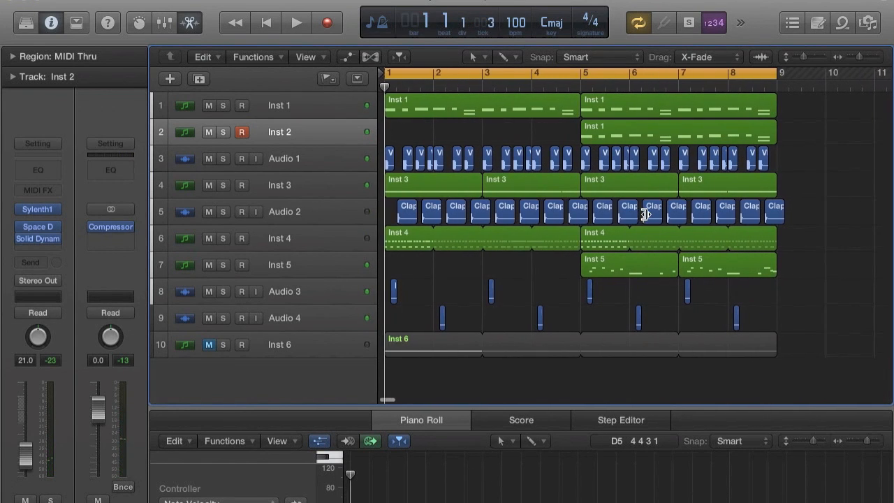
key("super+Left")
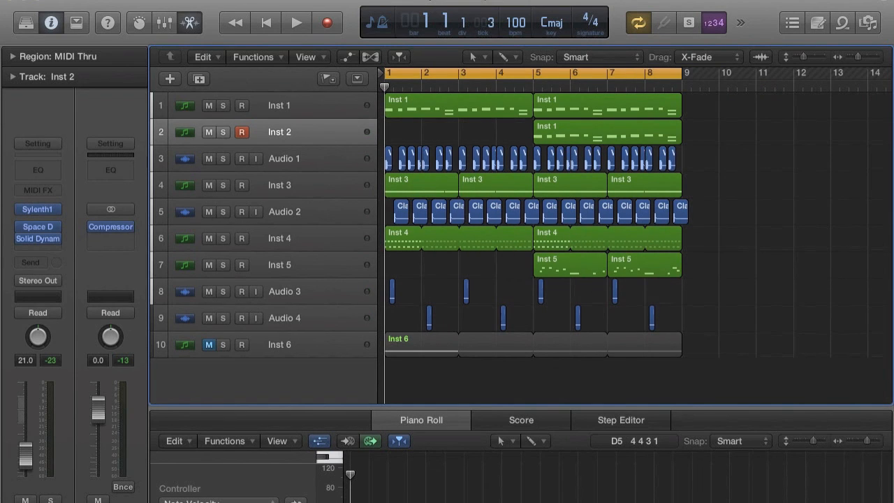